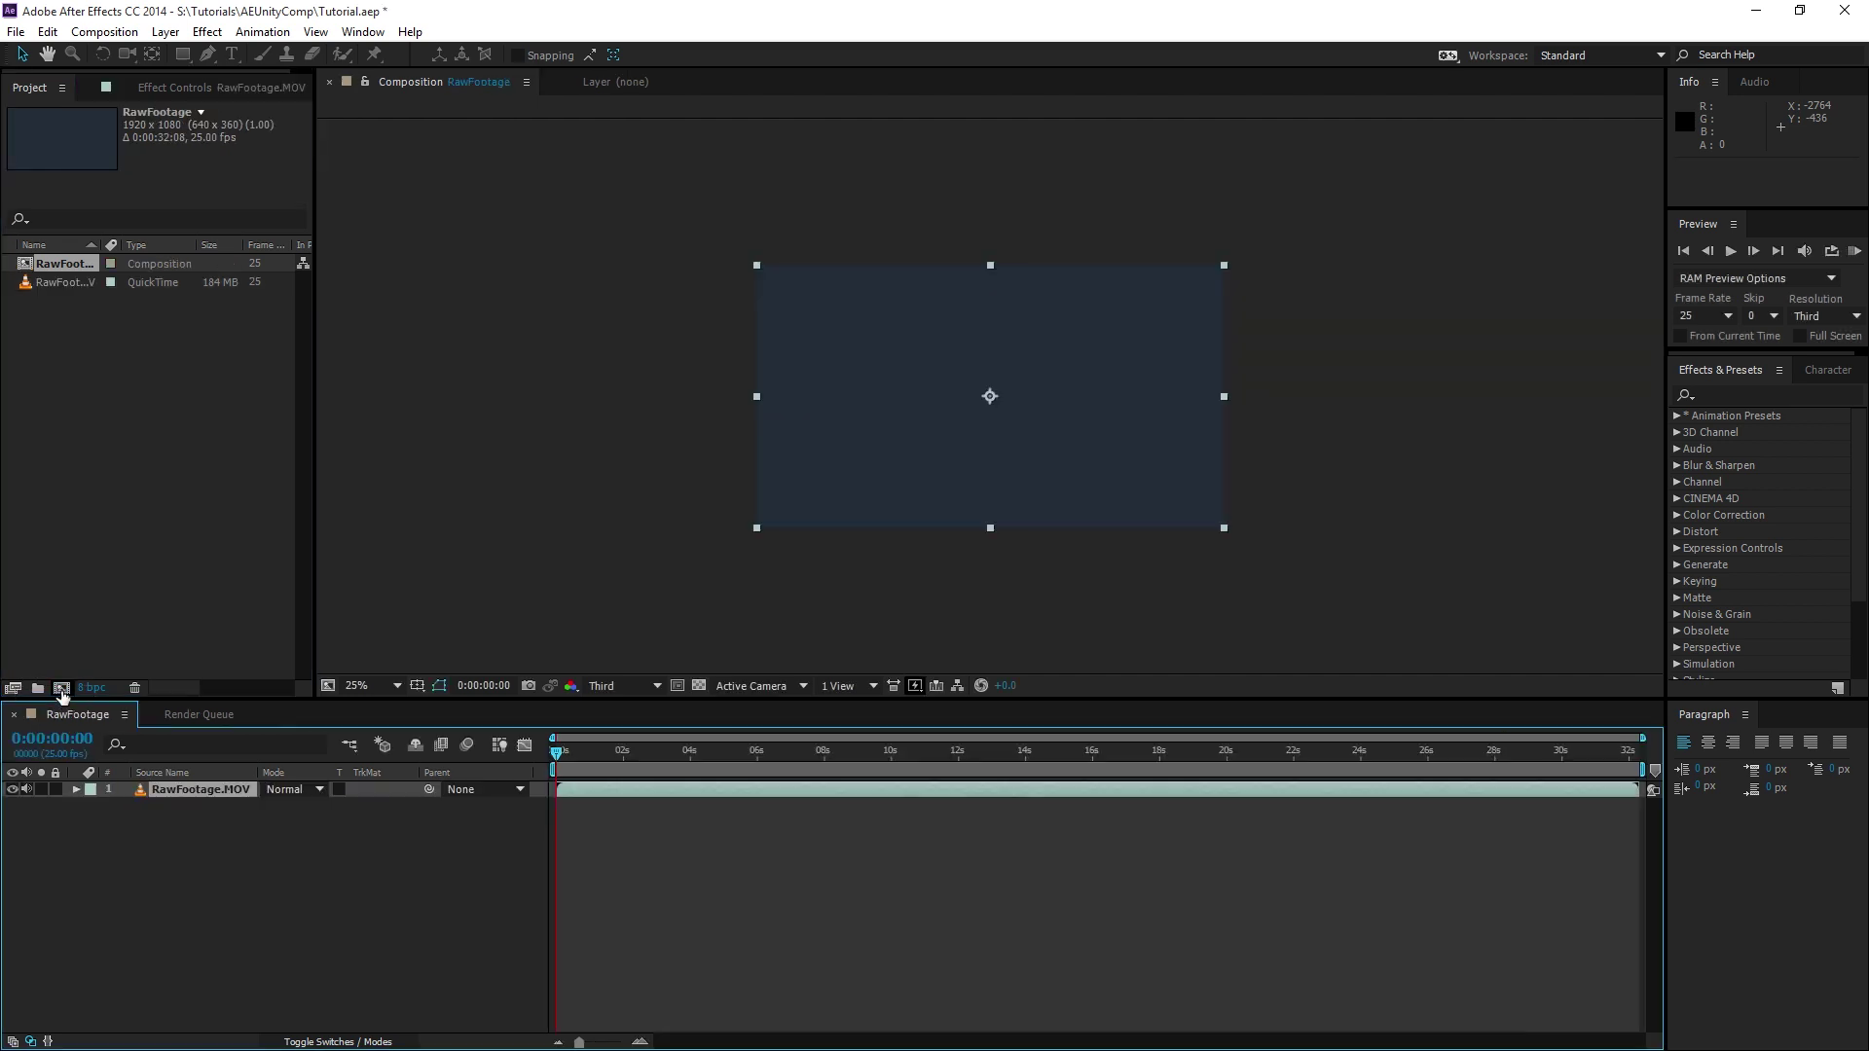
- Apply the 3D Camera Tracker effect to RawFootage.MOV and let the analysis solve
left_click(201, 796)
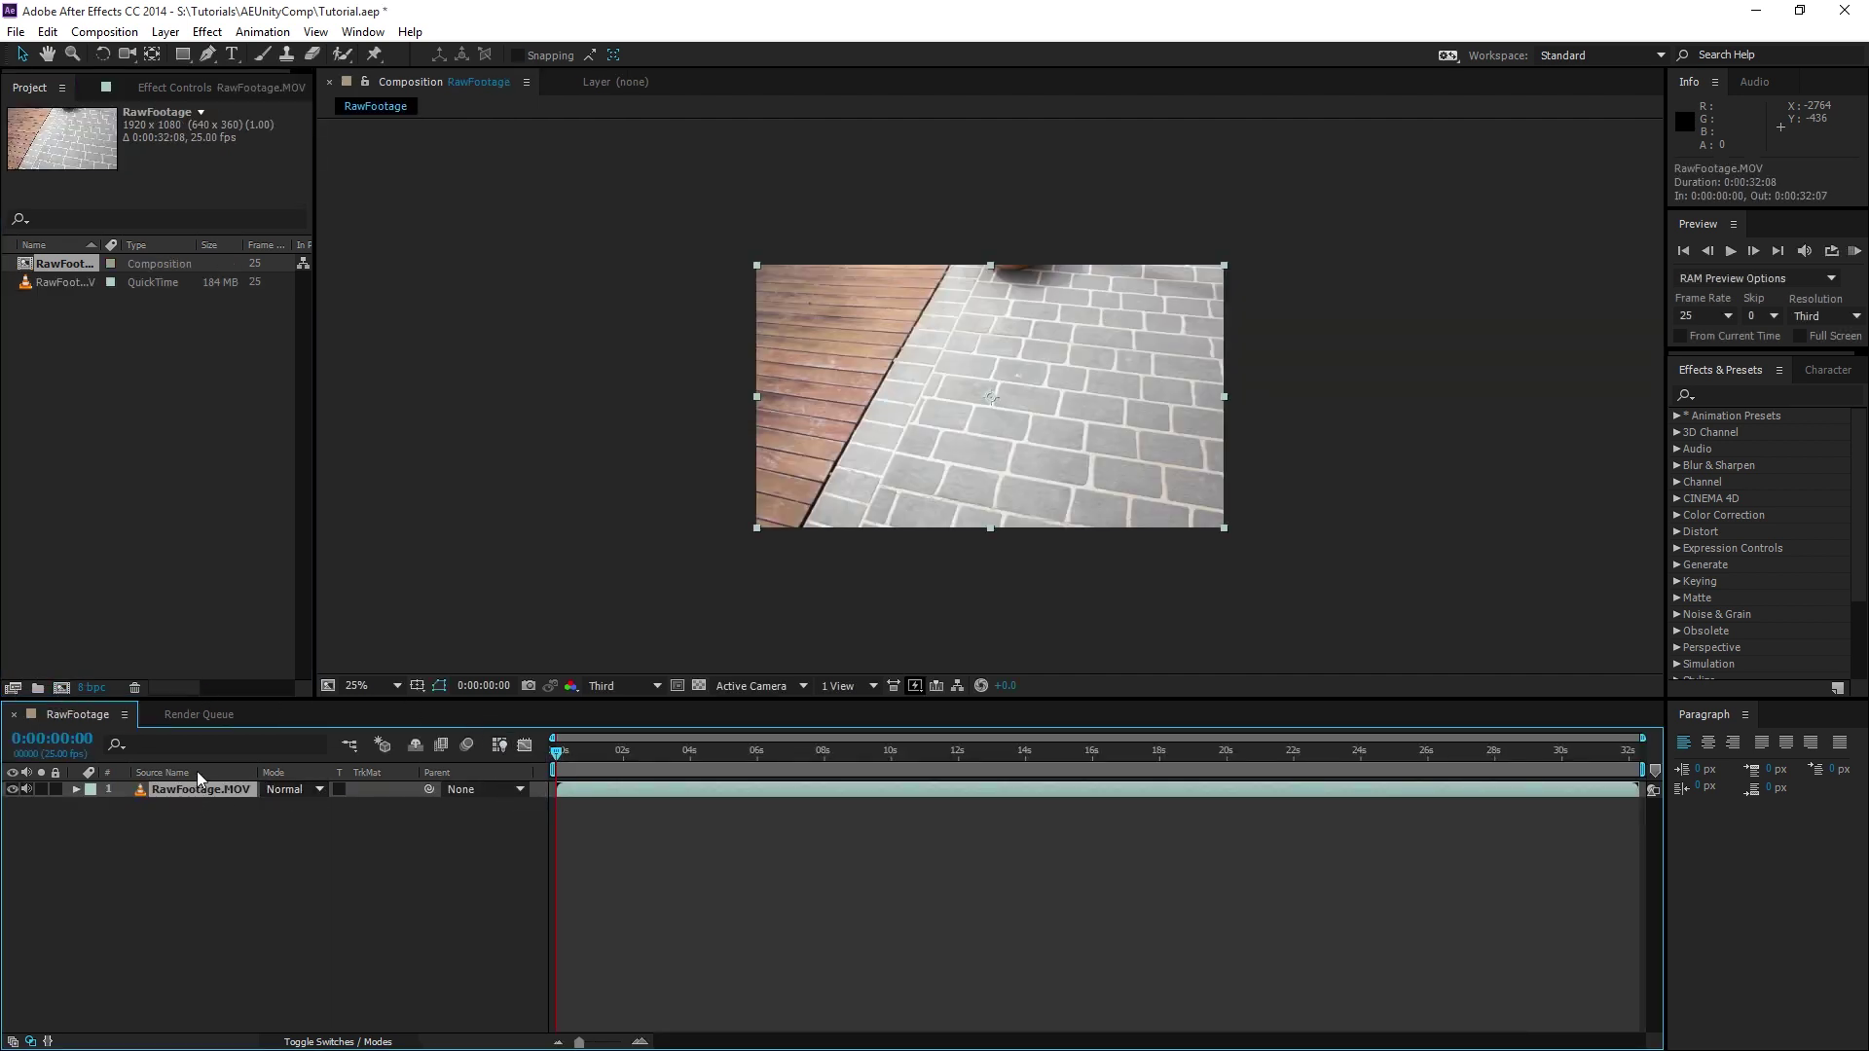
left_click(207, 32)
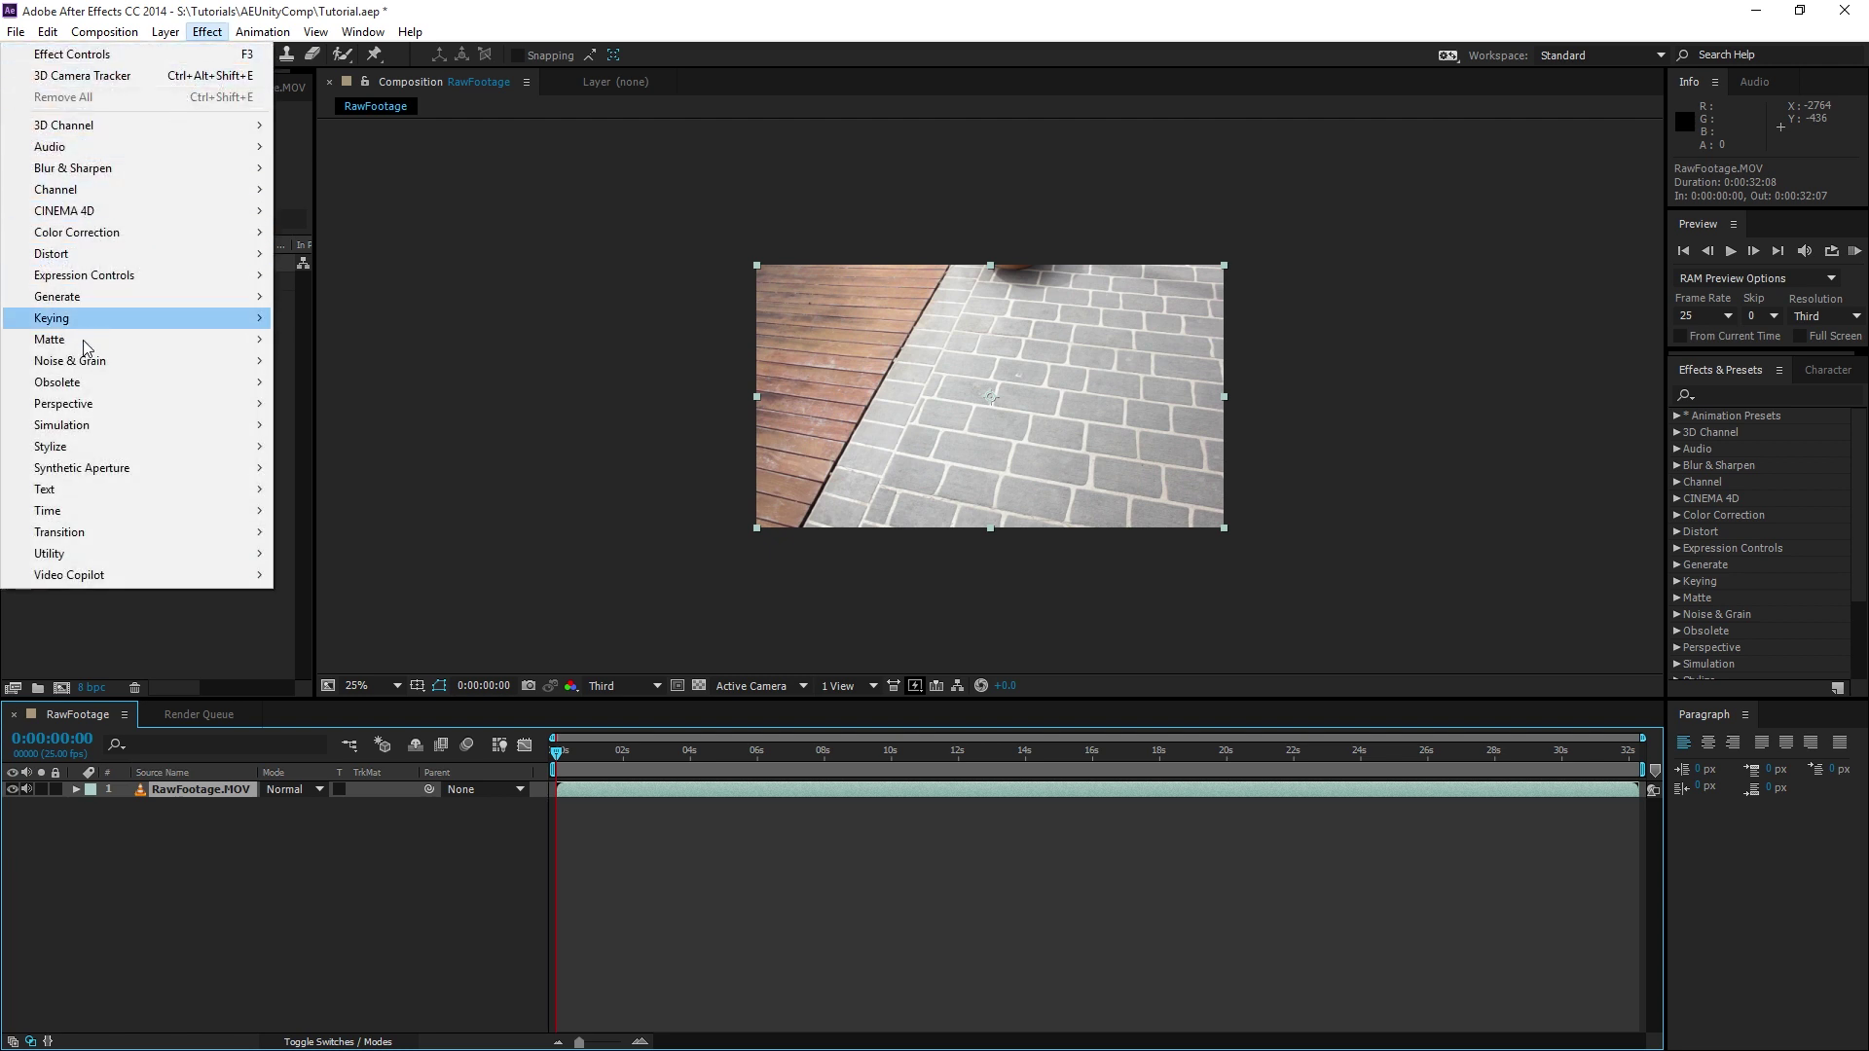
mouse_move(270, 409)
left_click(374, 411)
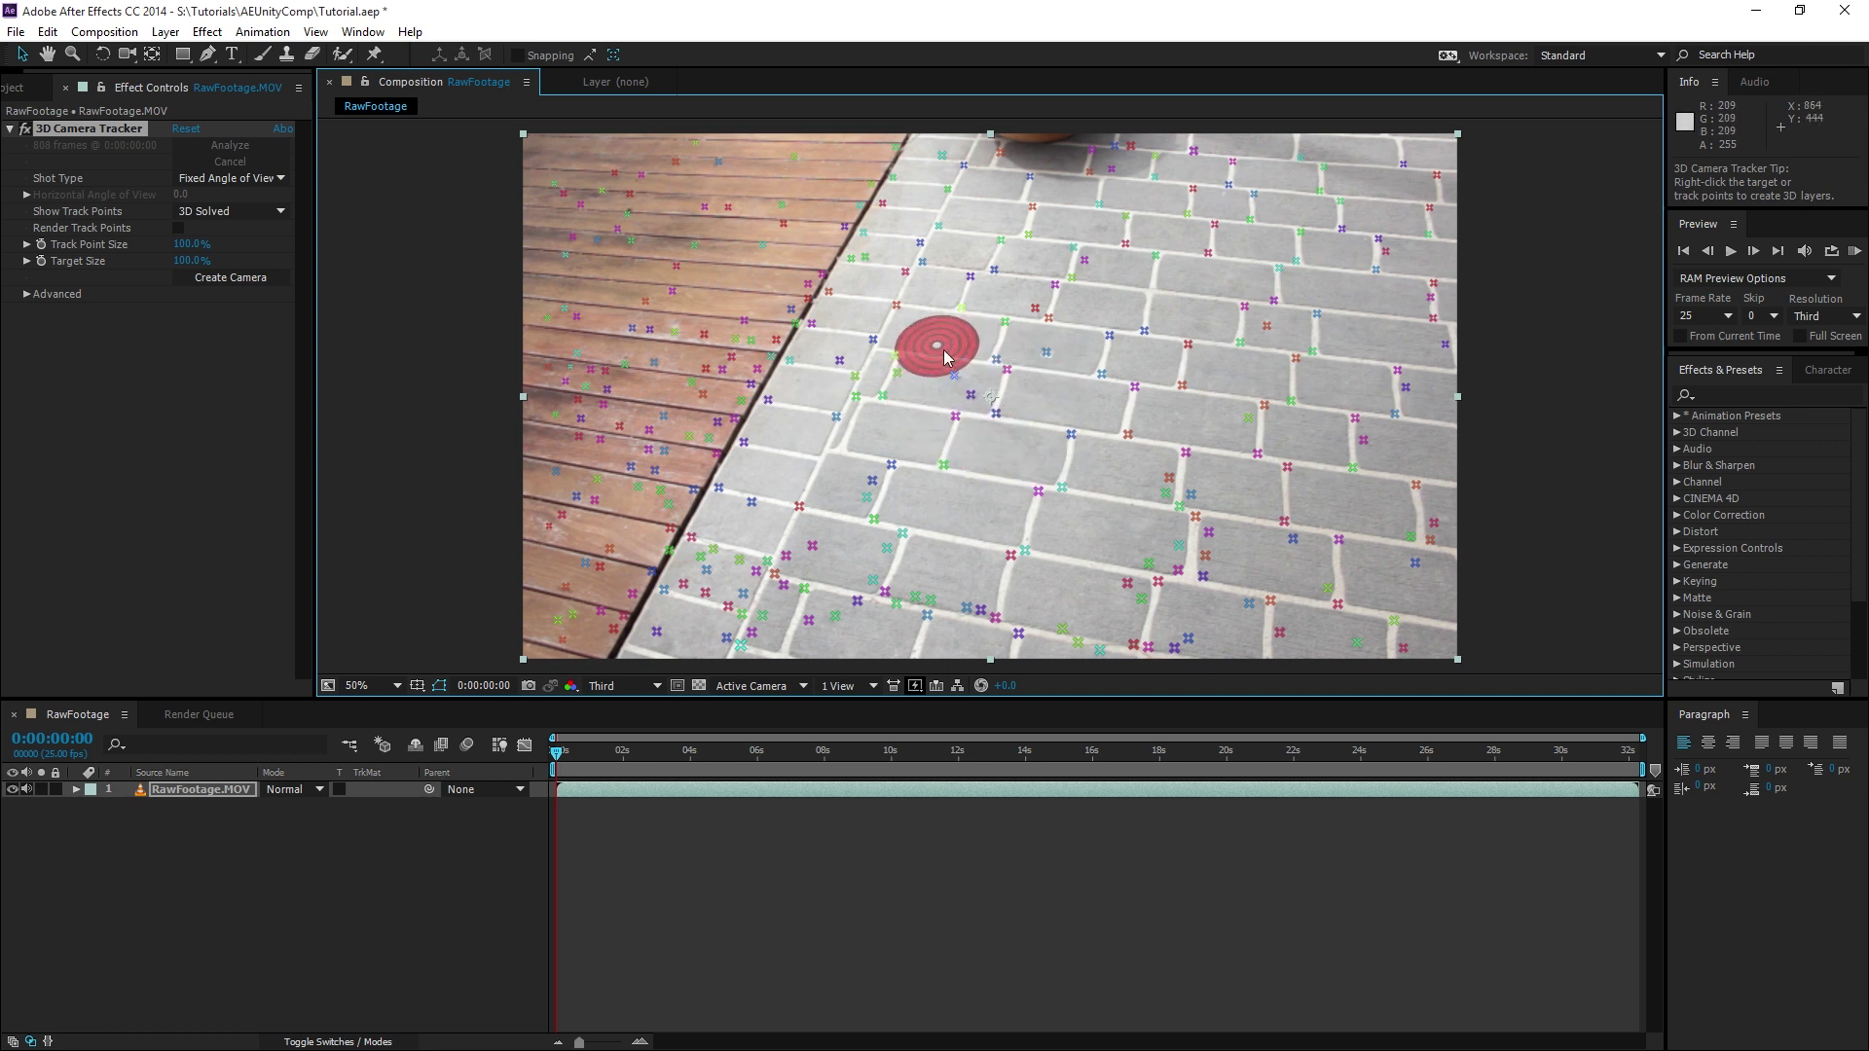
- Set a lassoed cluster of paving track points as the ground plane and origin
mouse_move(942, 359)
left_mouse_down()
mouse_move(930, 420)
mouse_move(986, 441)
mouse_move(1034, 377)
mouse_move(978, 338)
left_mouse_up()
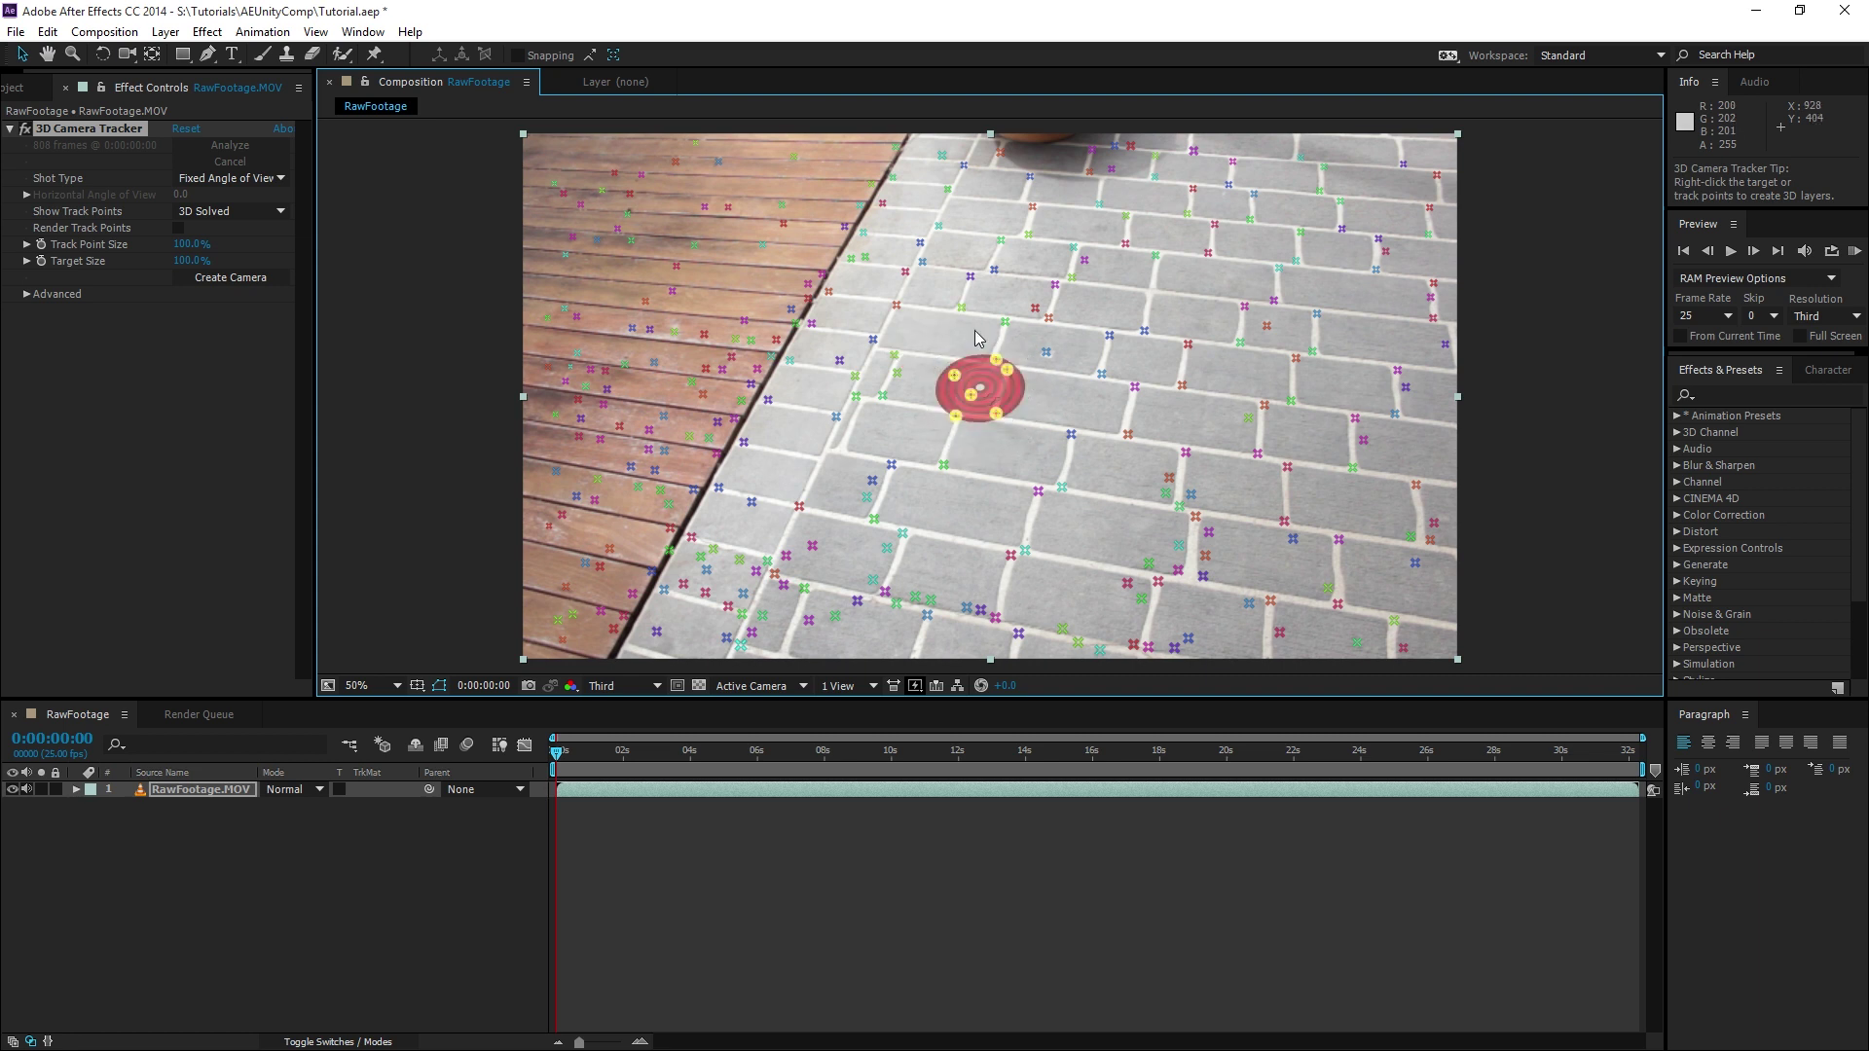
right_click(999, 396)
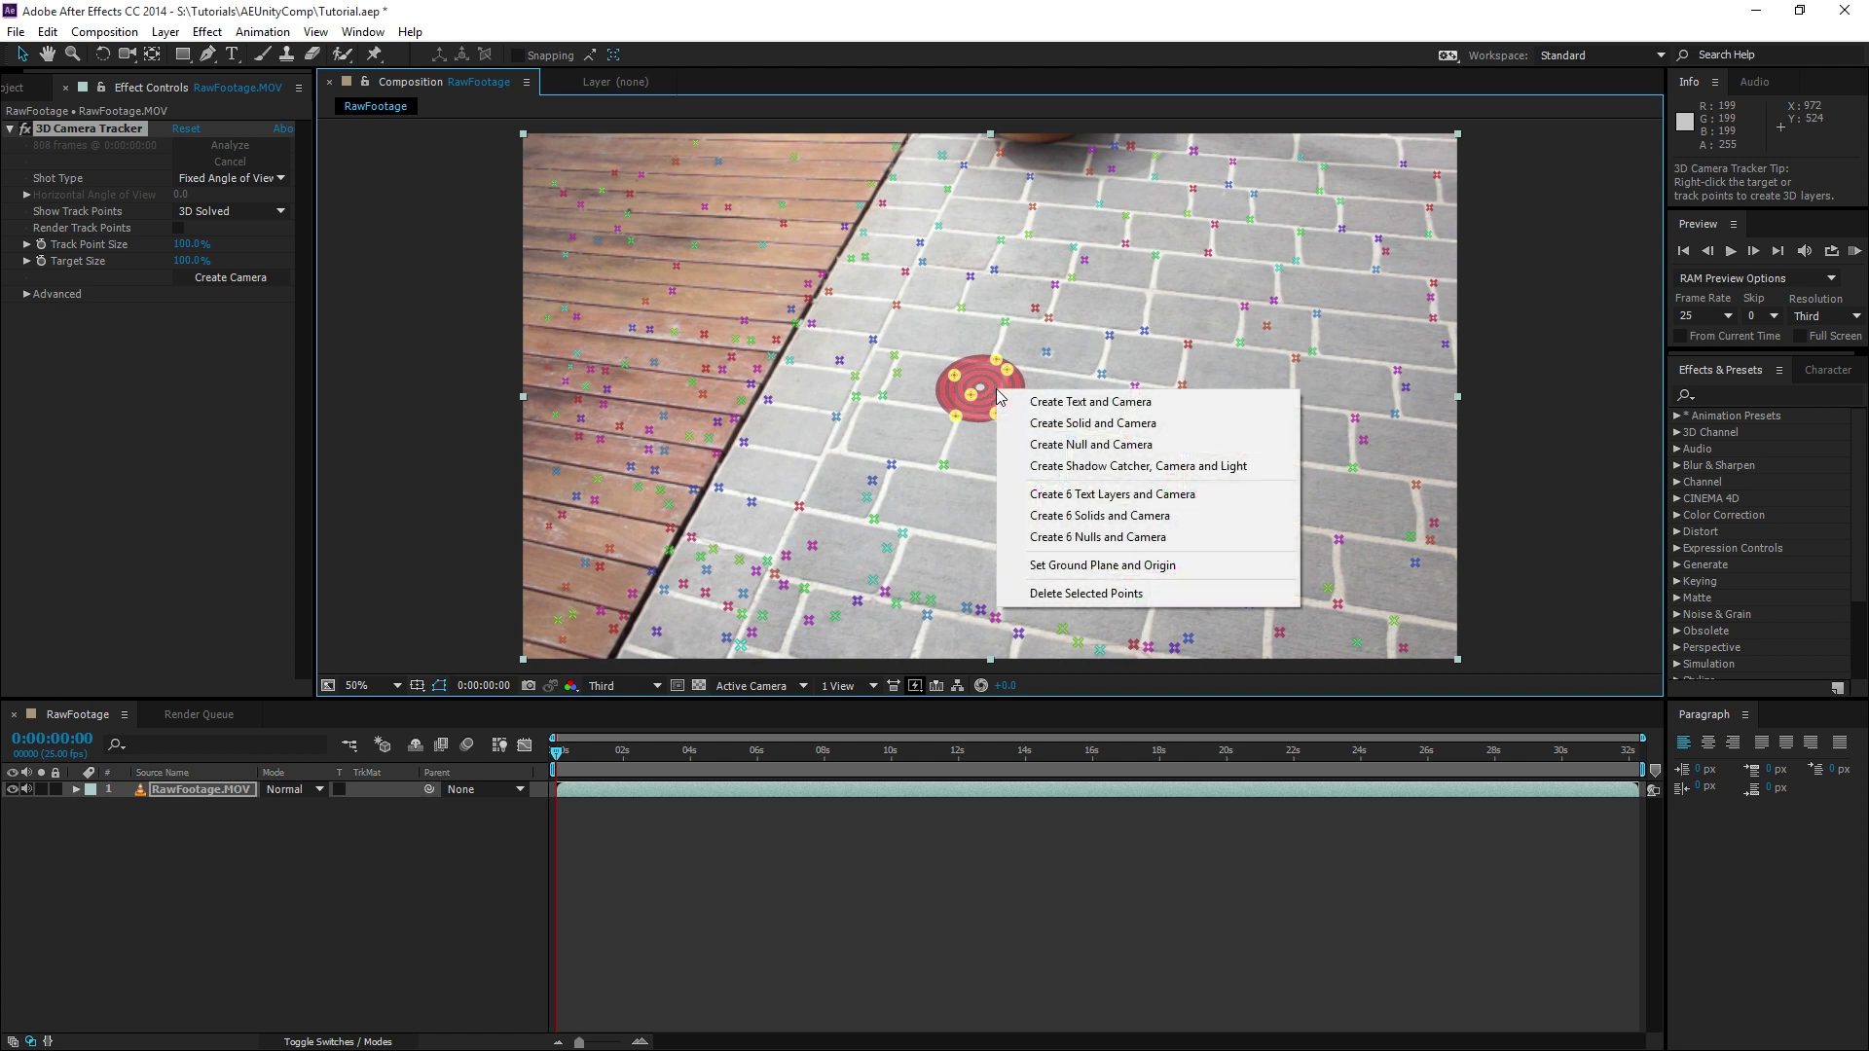
left_click(1108, 567)
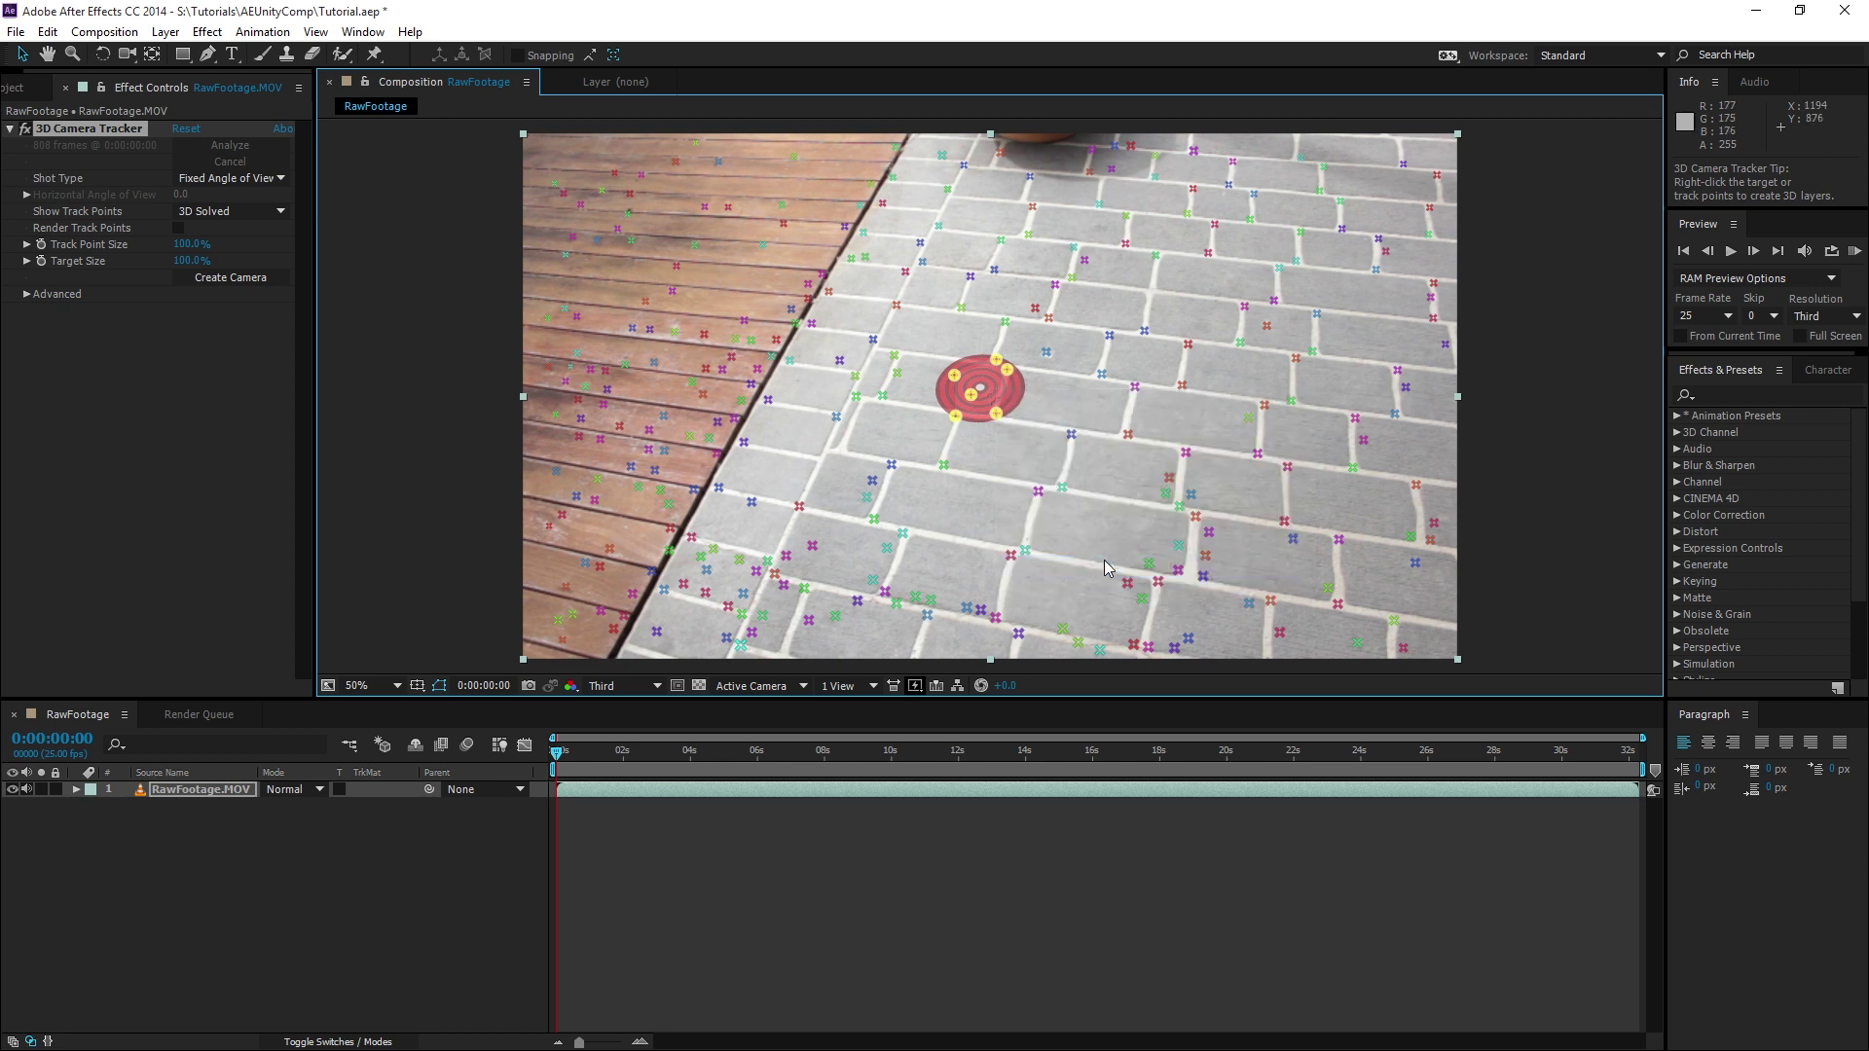
- Create a tracked solid and 3D Tracker Camera on the paving, then deselect the footage
right_click(986, 390)
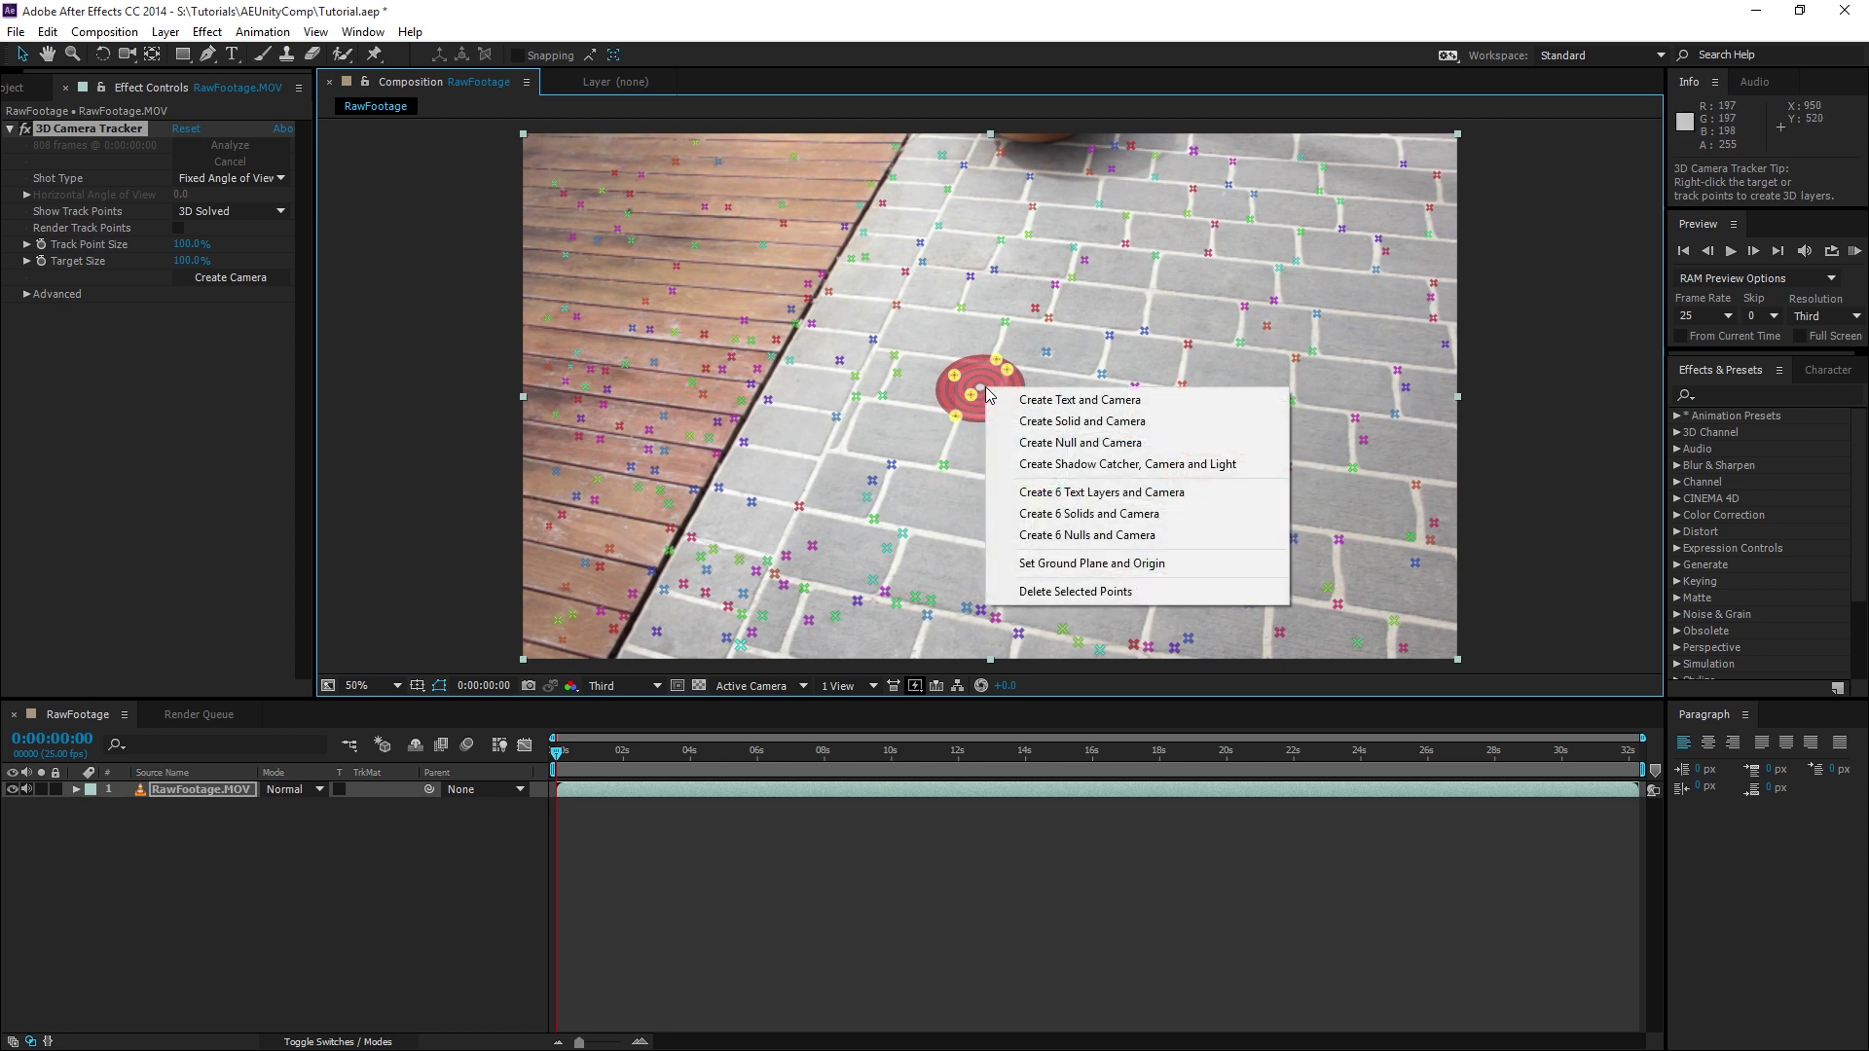
left_click(1097, 431)
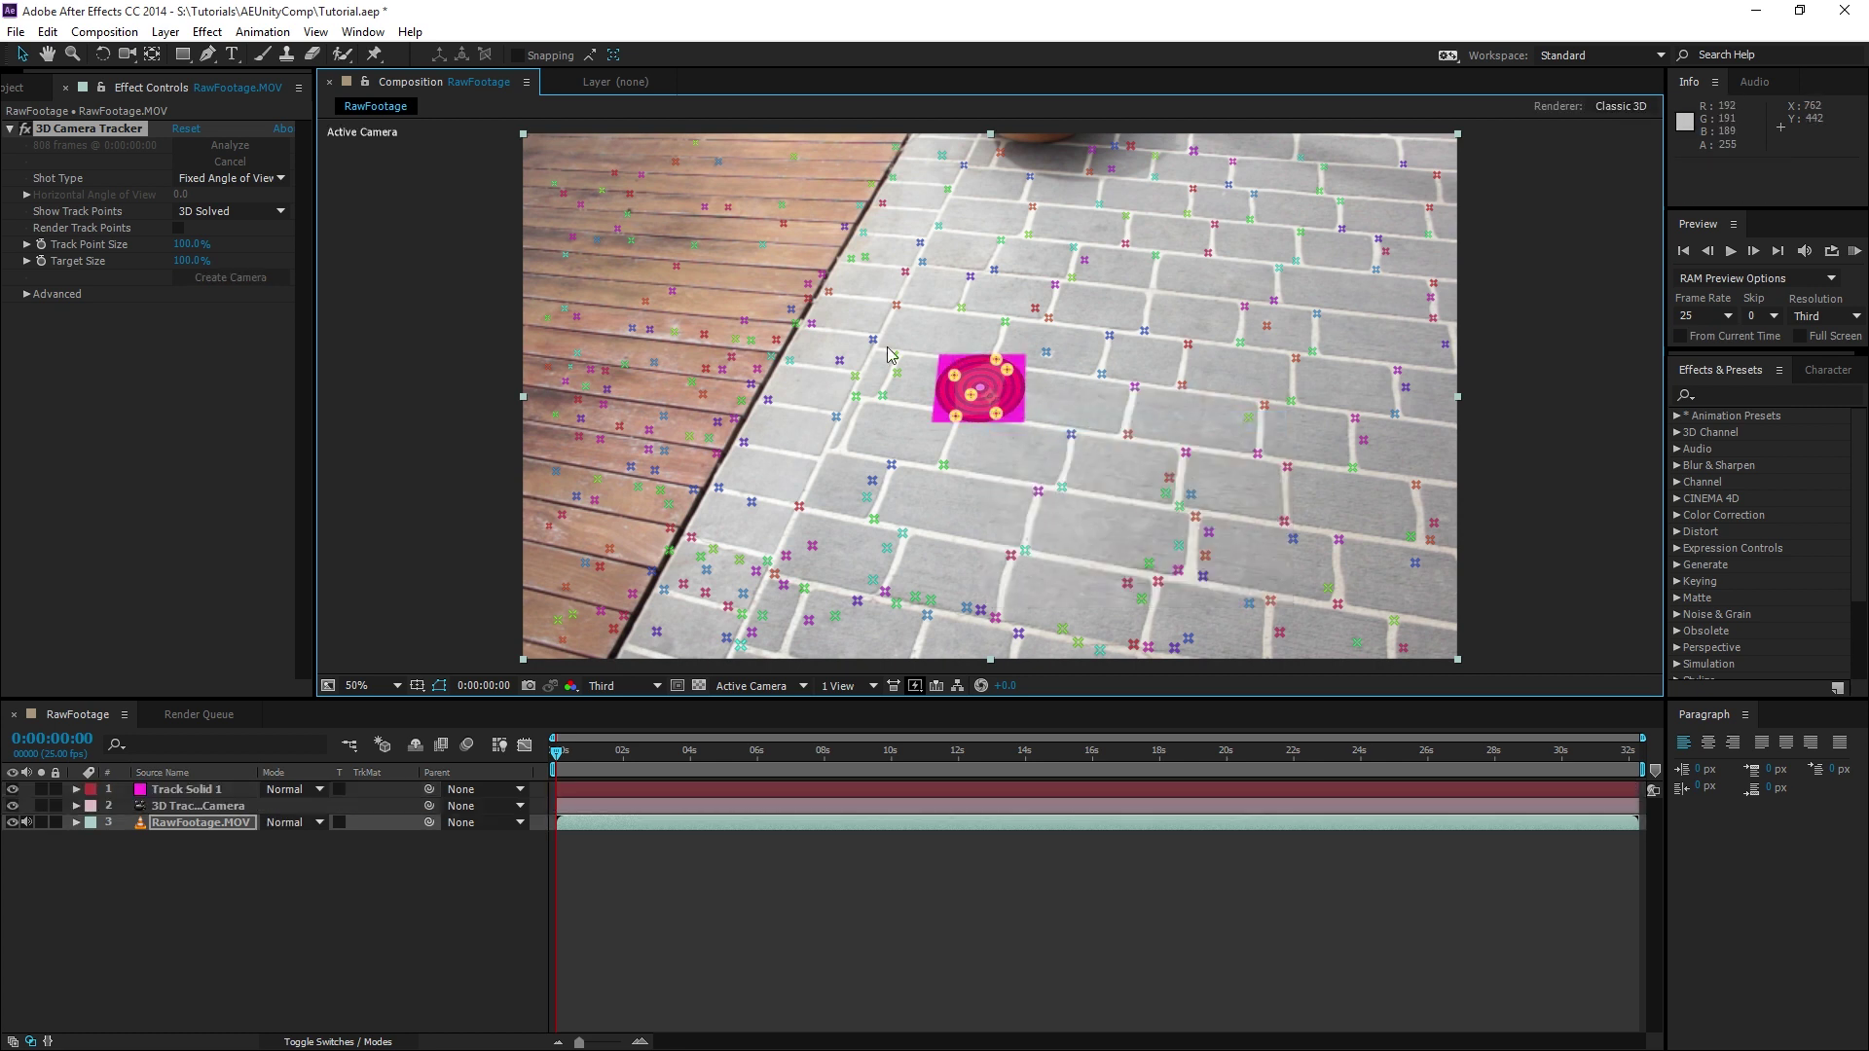
left_click(243, 880)
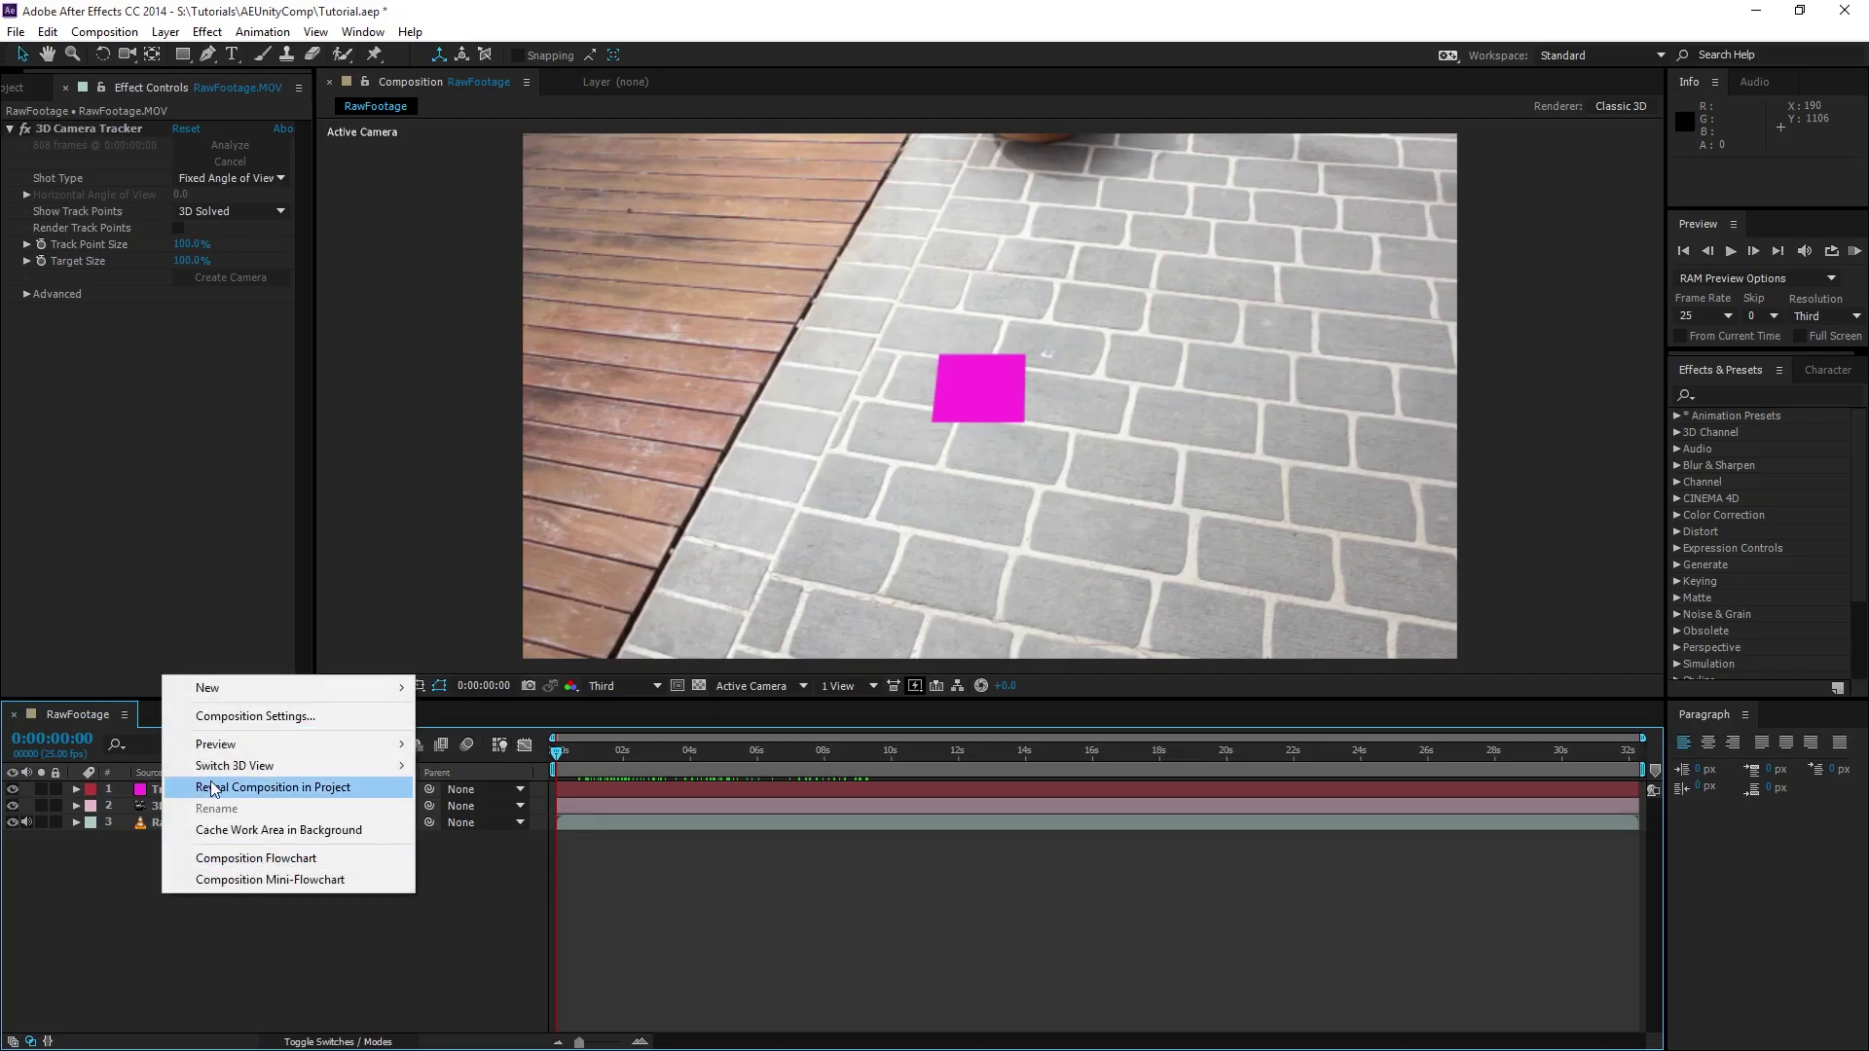
- Add a Null 1 layer, make it 3D, and switch to the Front view
mouse_move(307, 691)
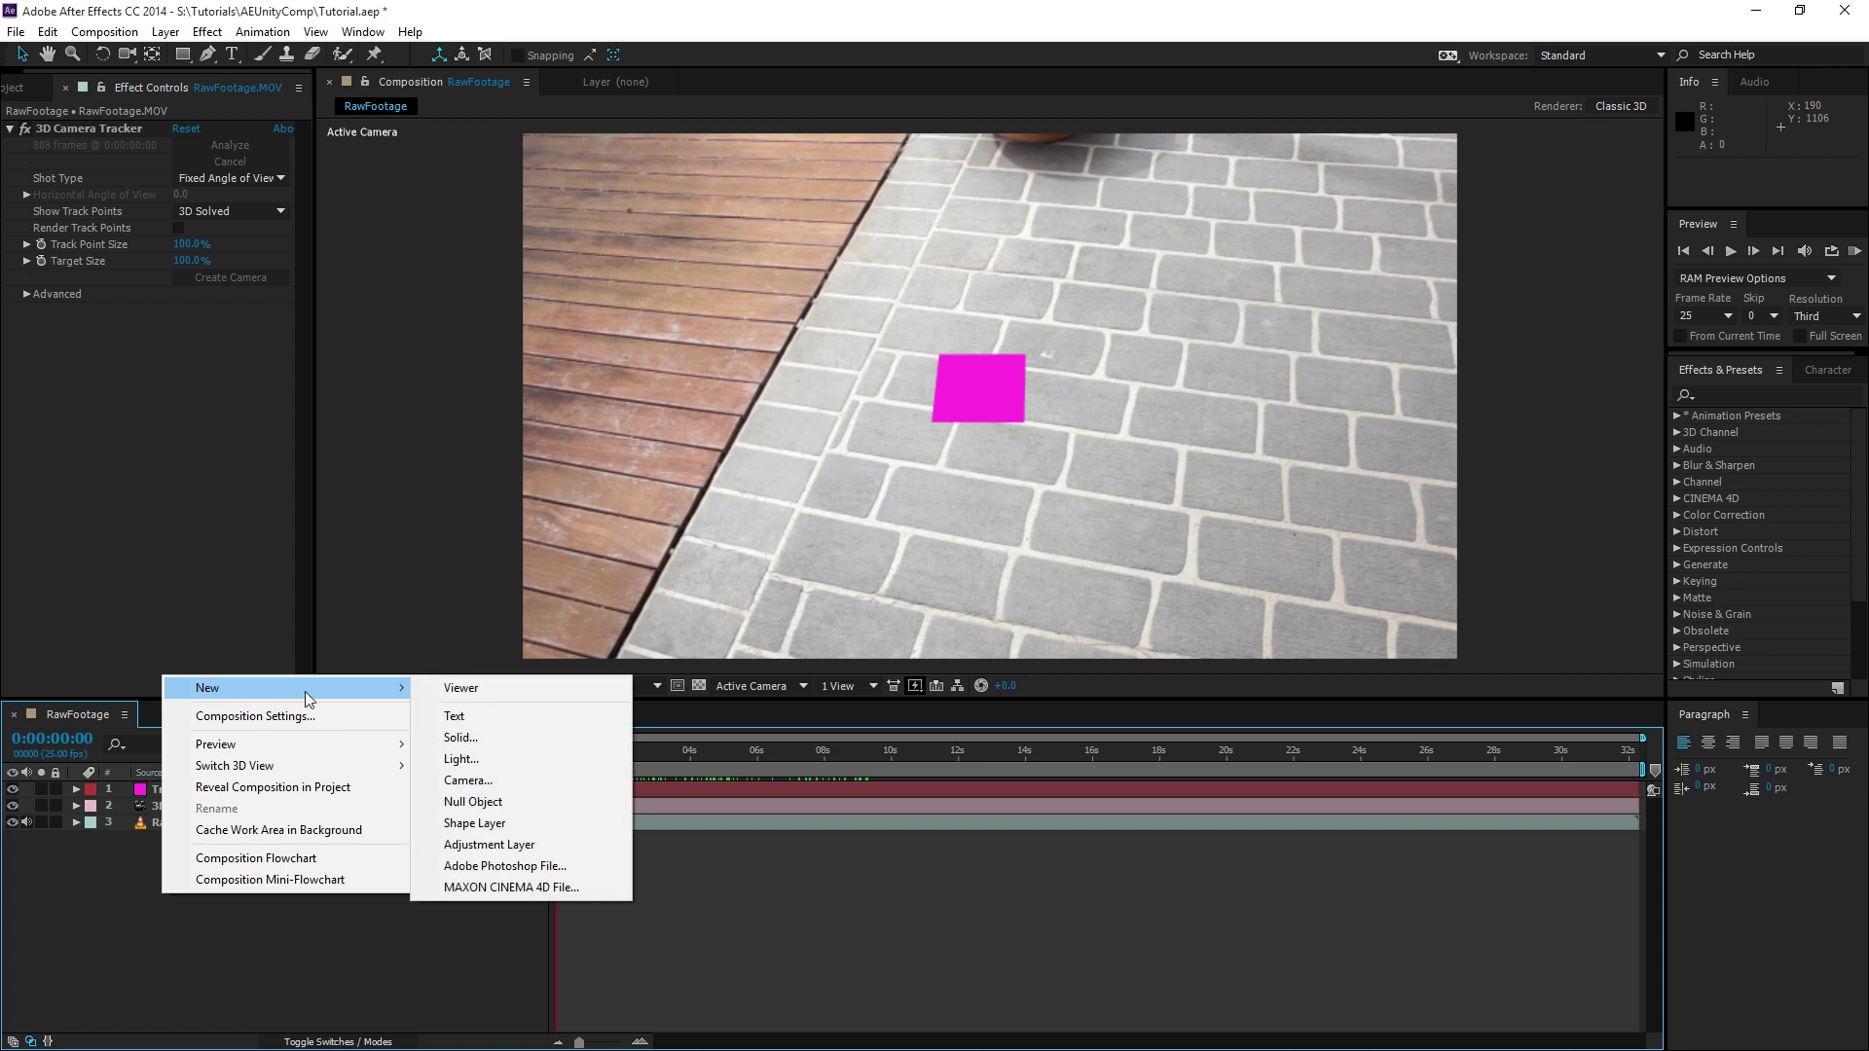
left_click(469, 801)
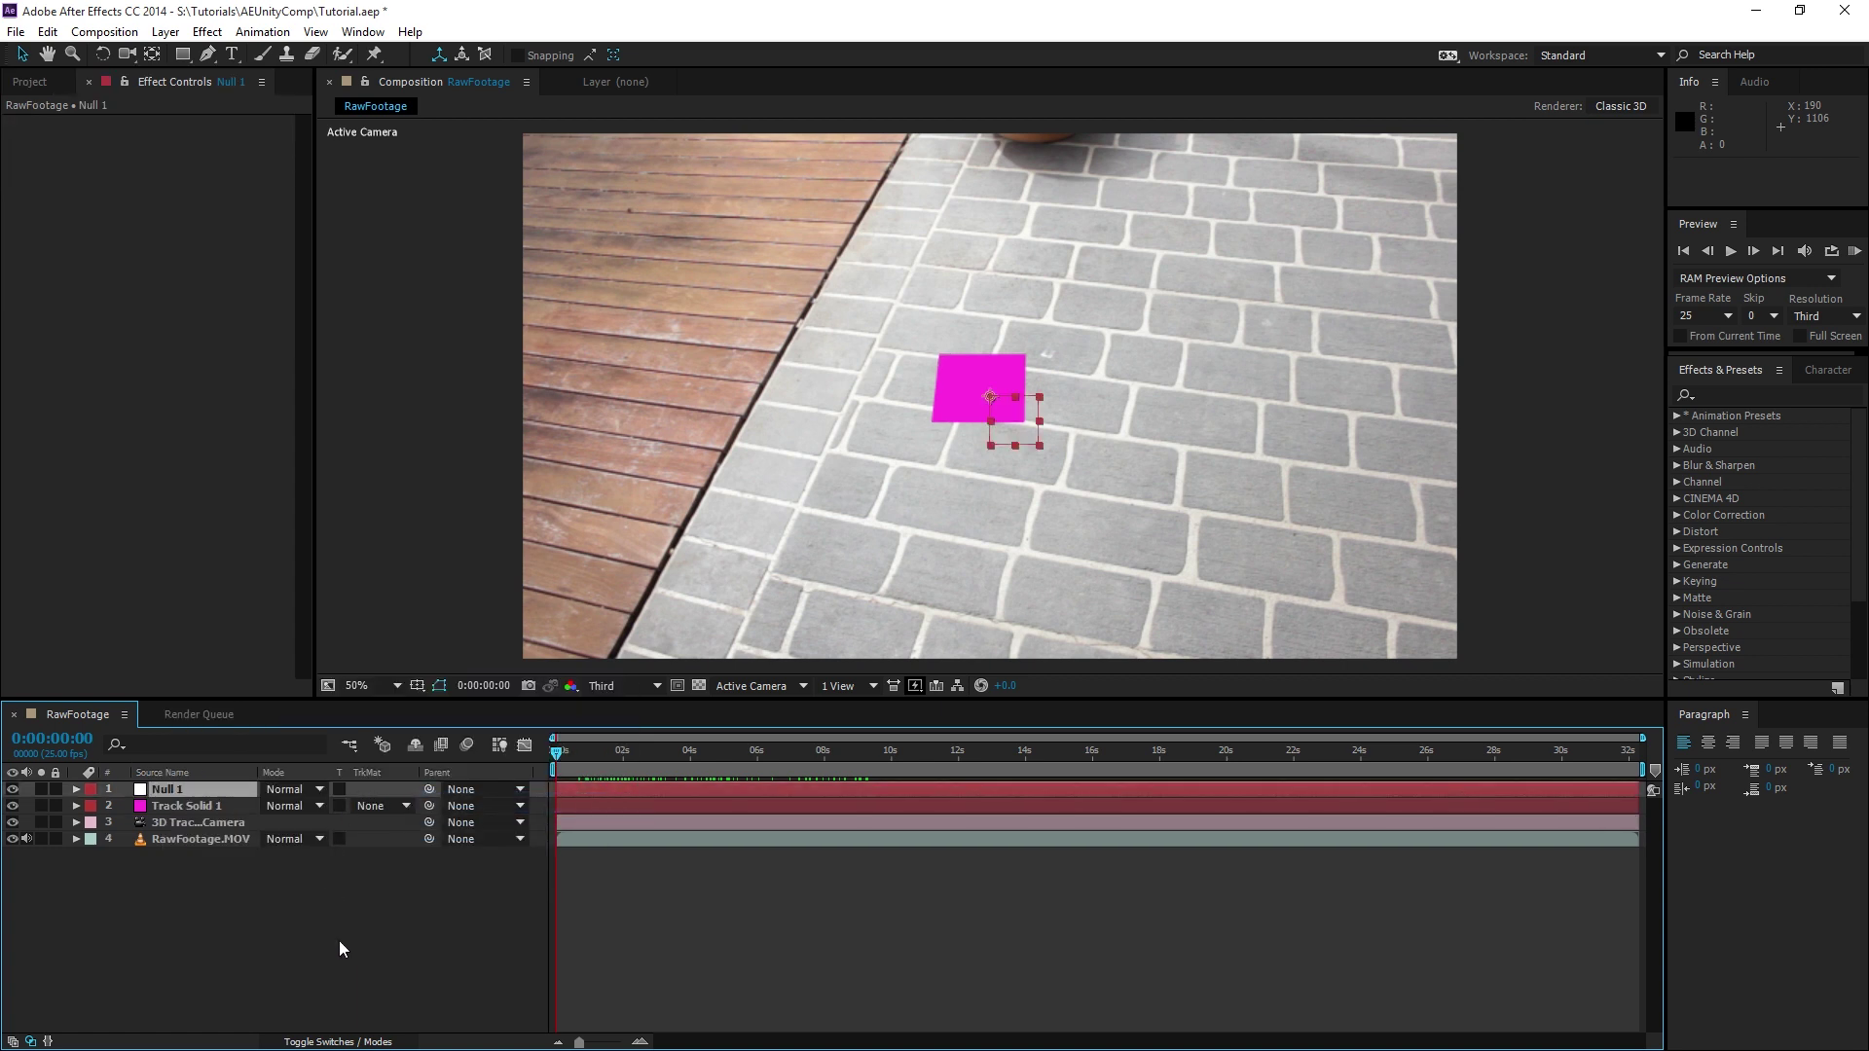
left_click(348, 1040)
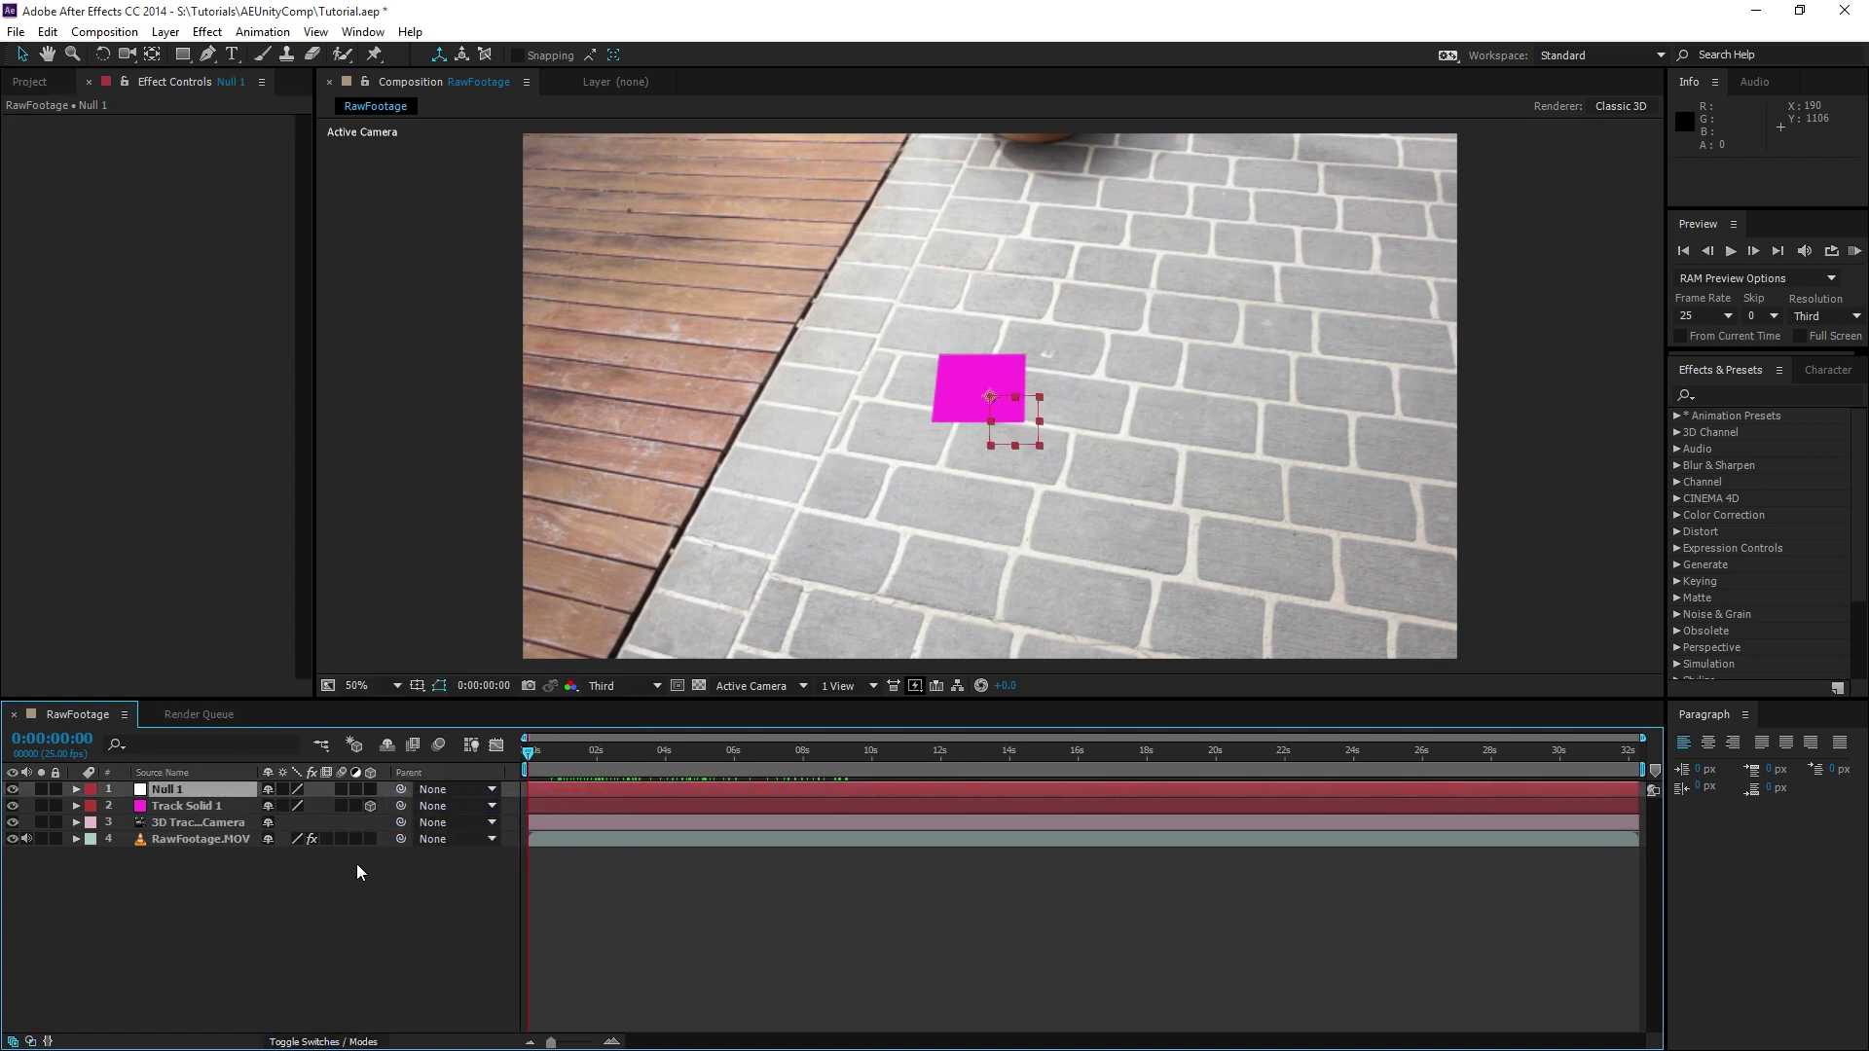
left_click(371, 790)
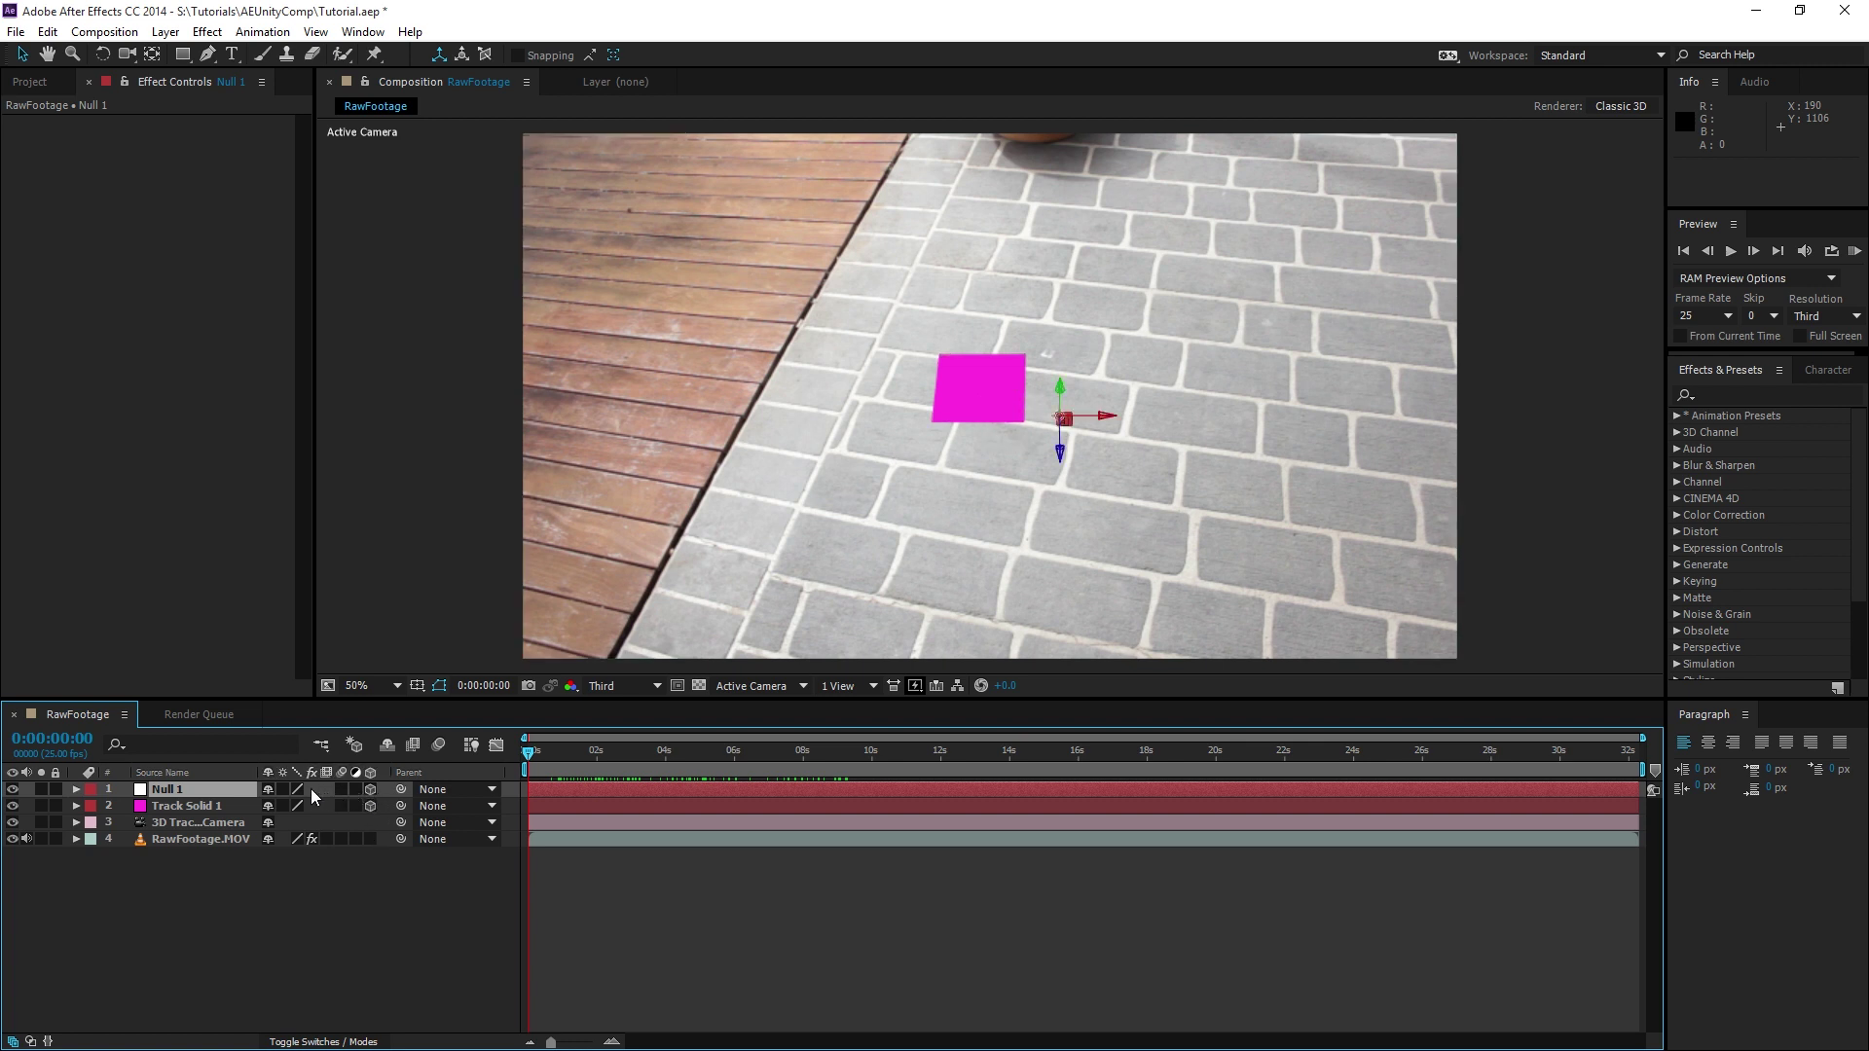
left_click(736, 687)
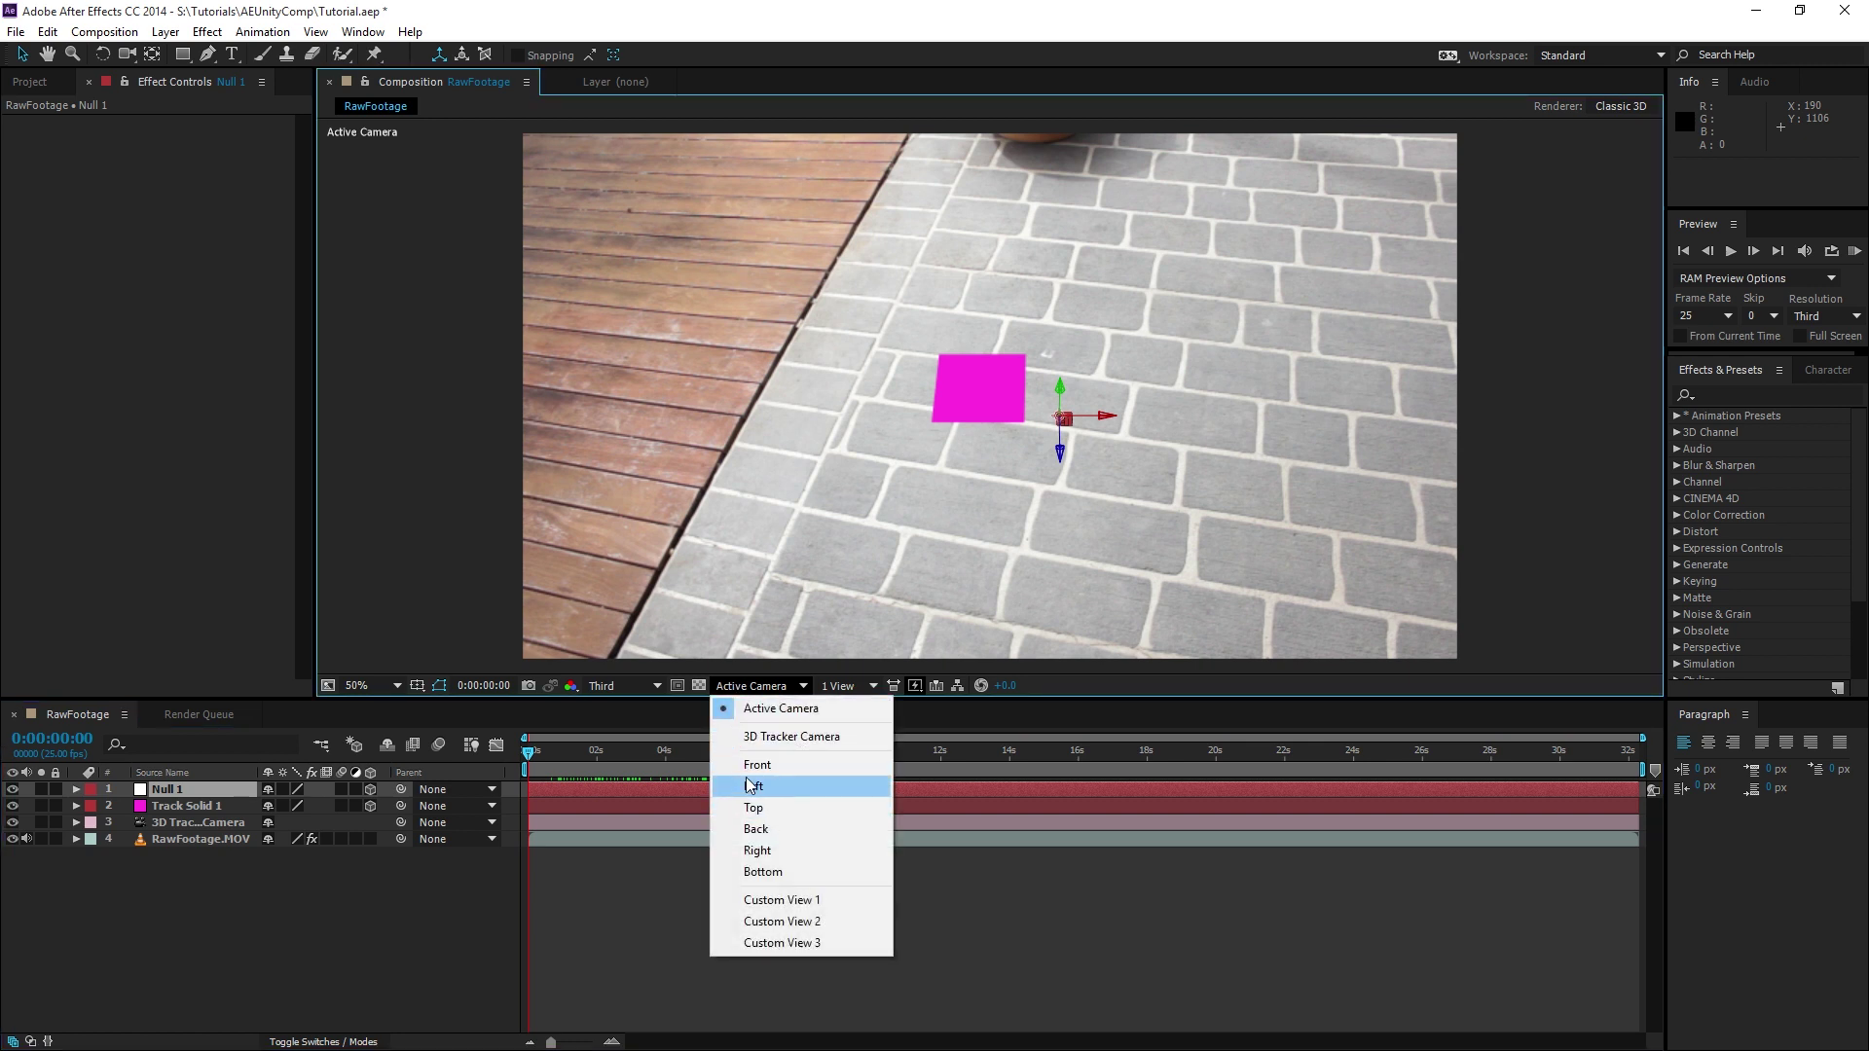
left_click(770, 765)
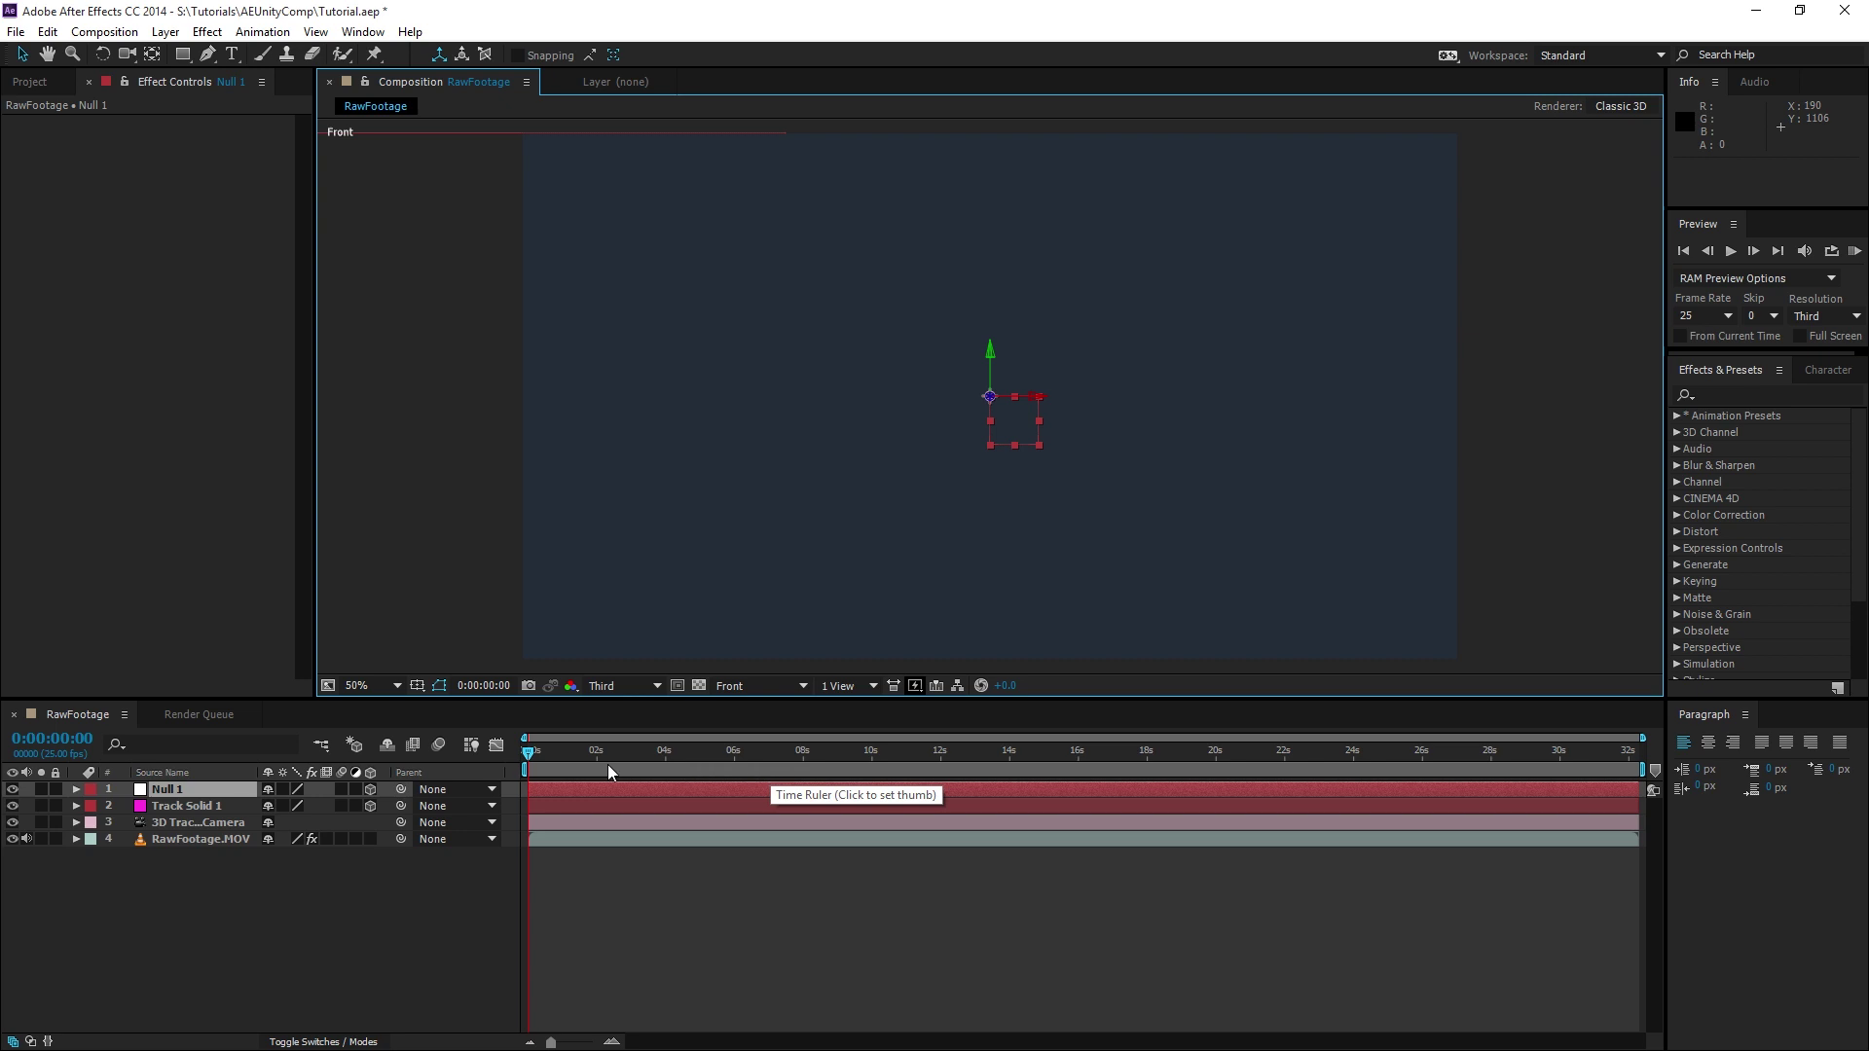
- Parent Track Solid 1 and the tracker camera to Null 1
left_click(216, 792)
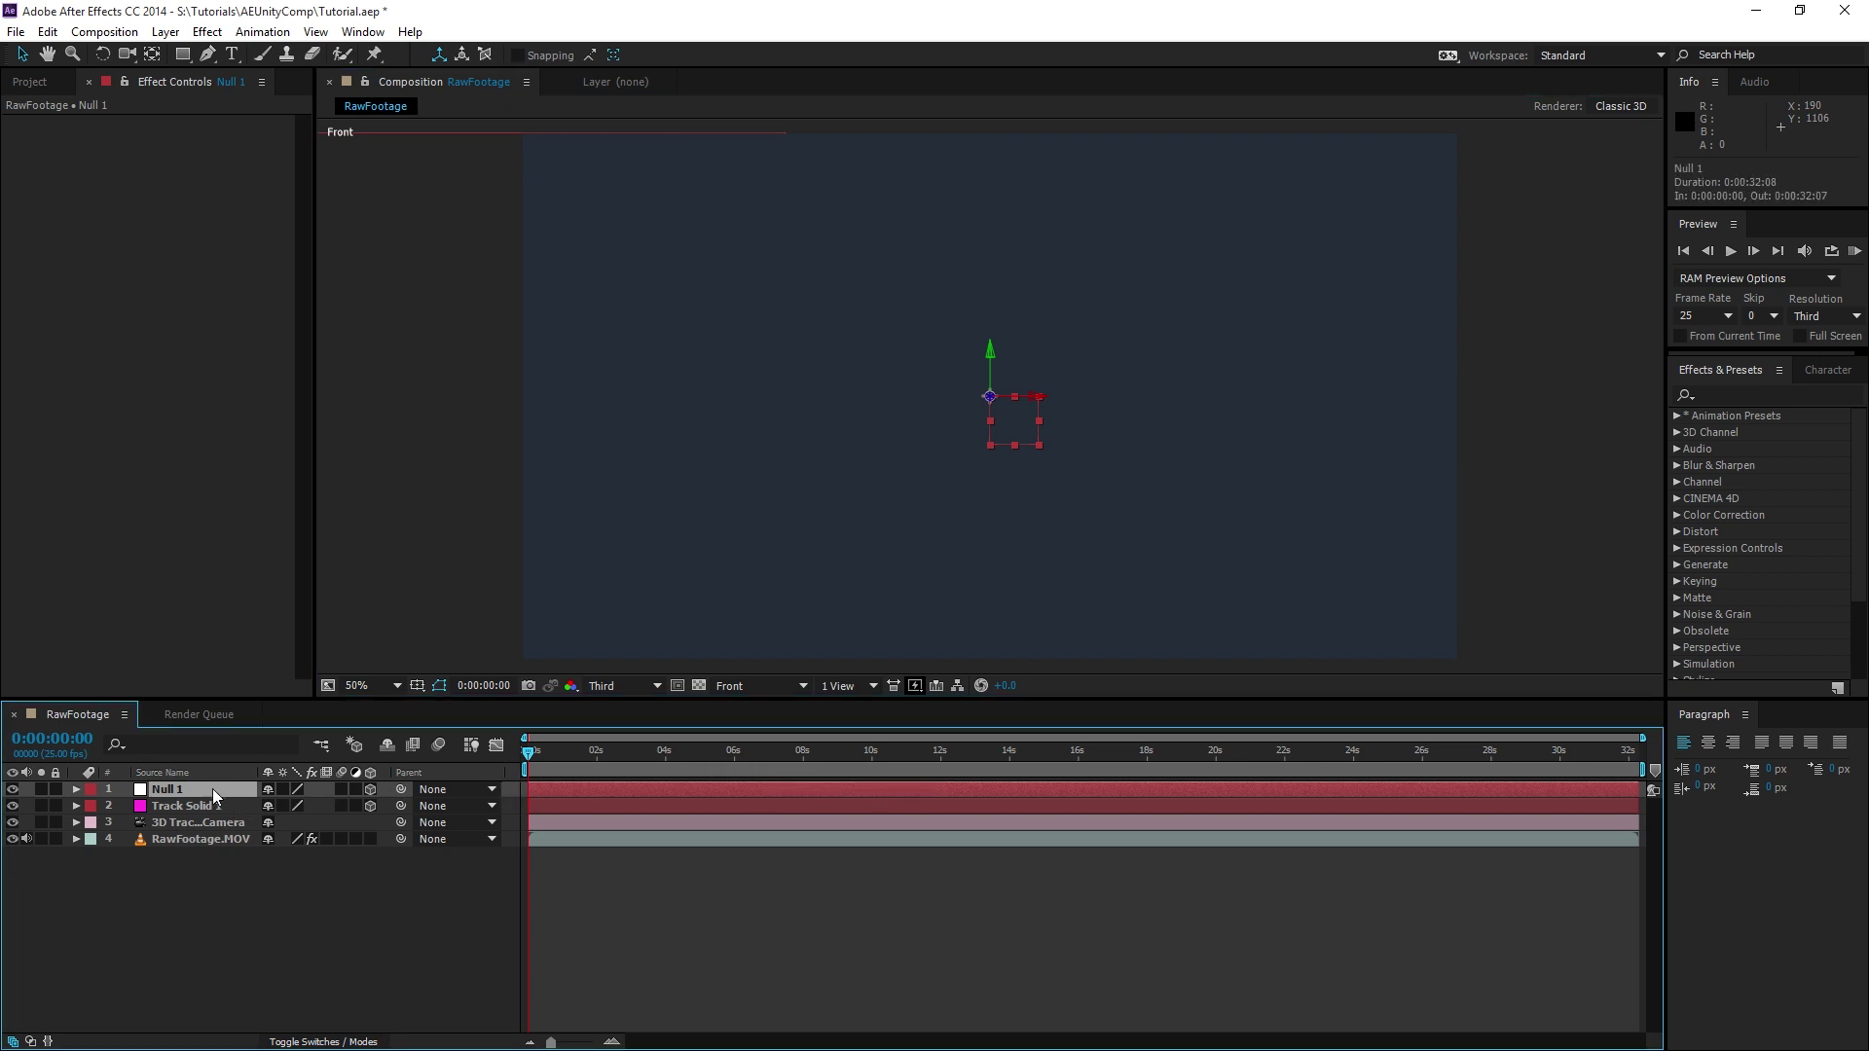
left_click(197, 808)
left_click(207, 826, "ctrl")
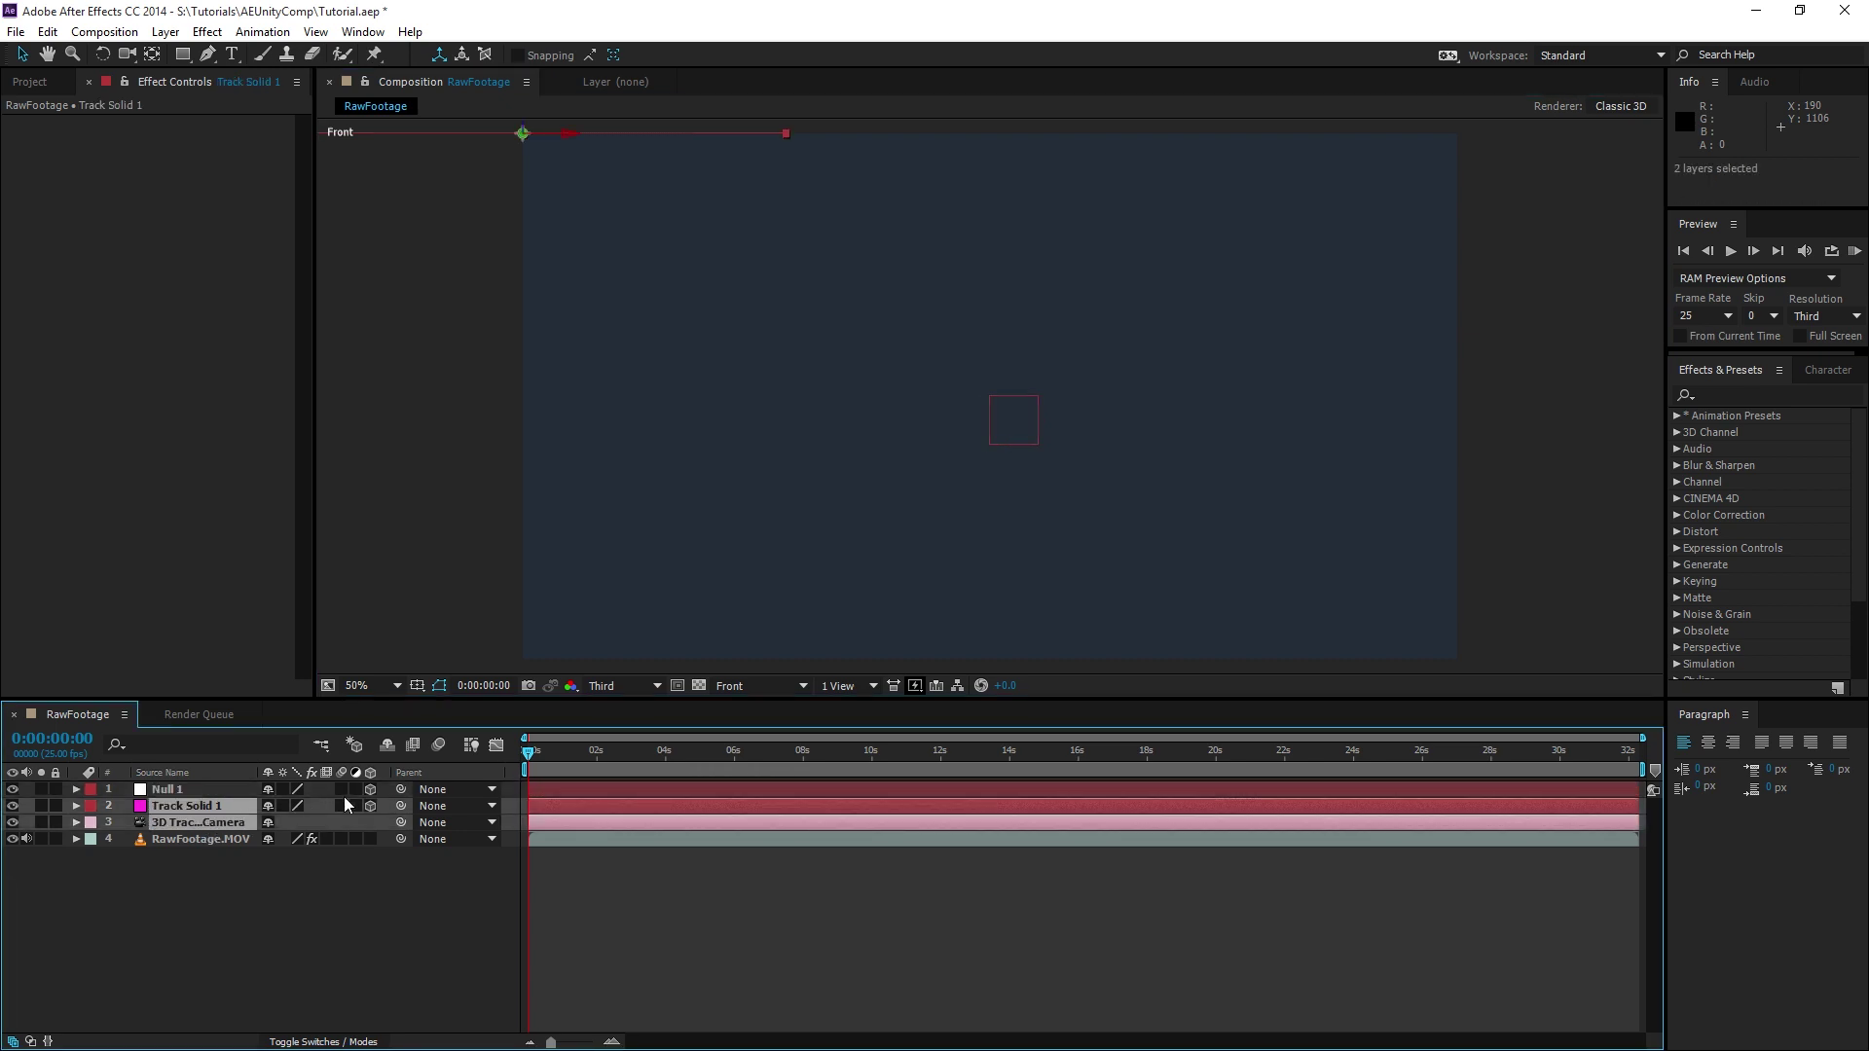
left_click_drag(401, 806, 238, 796)
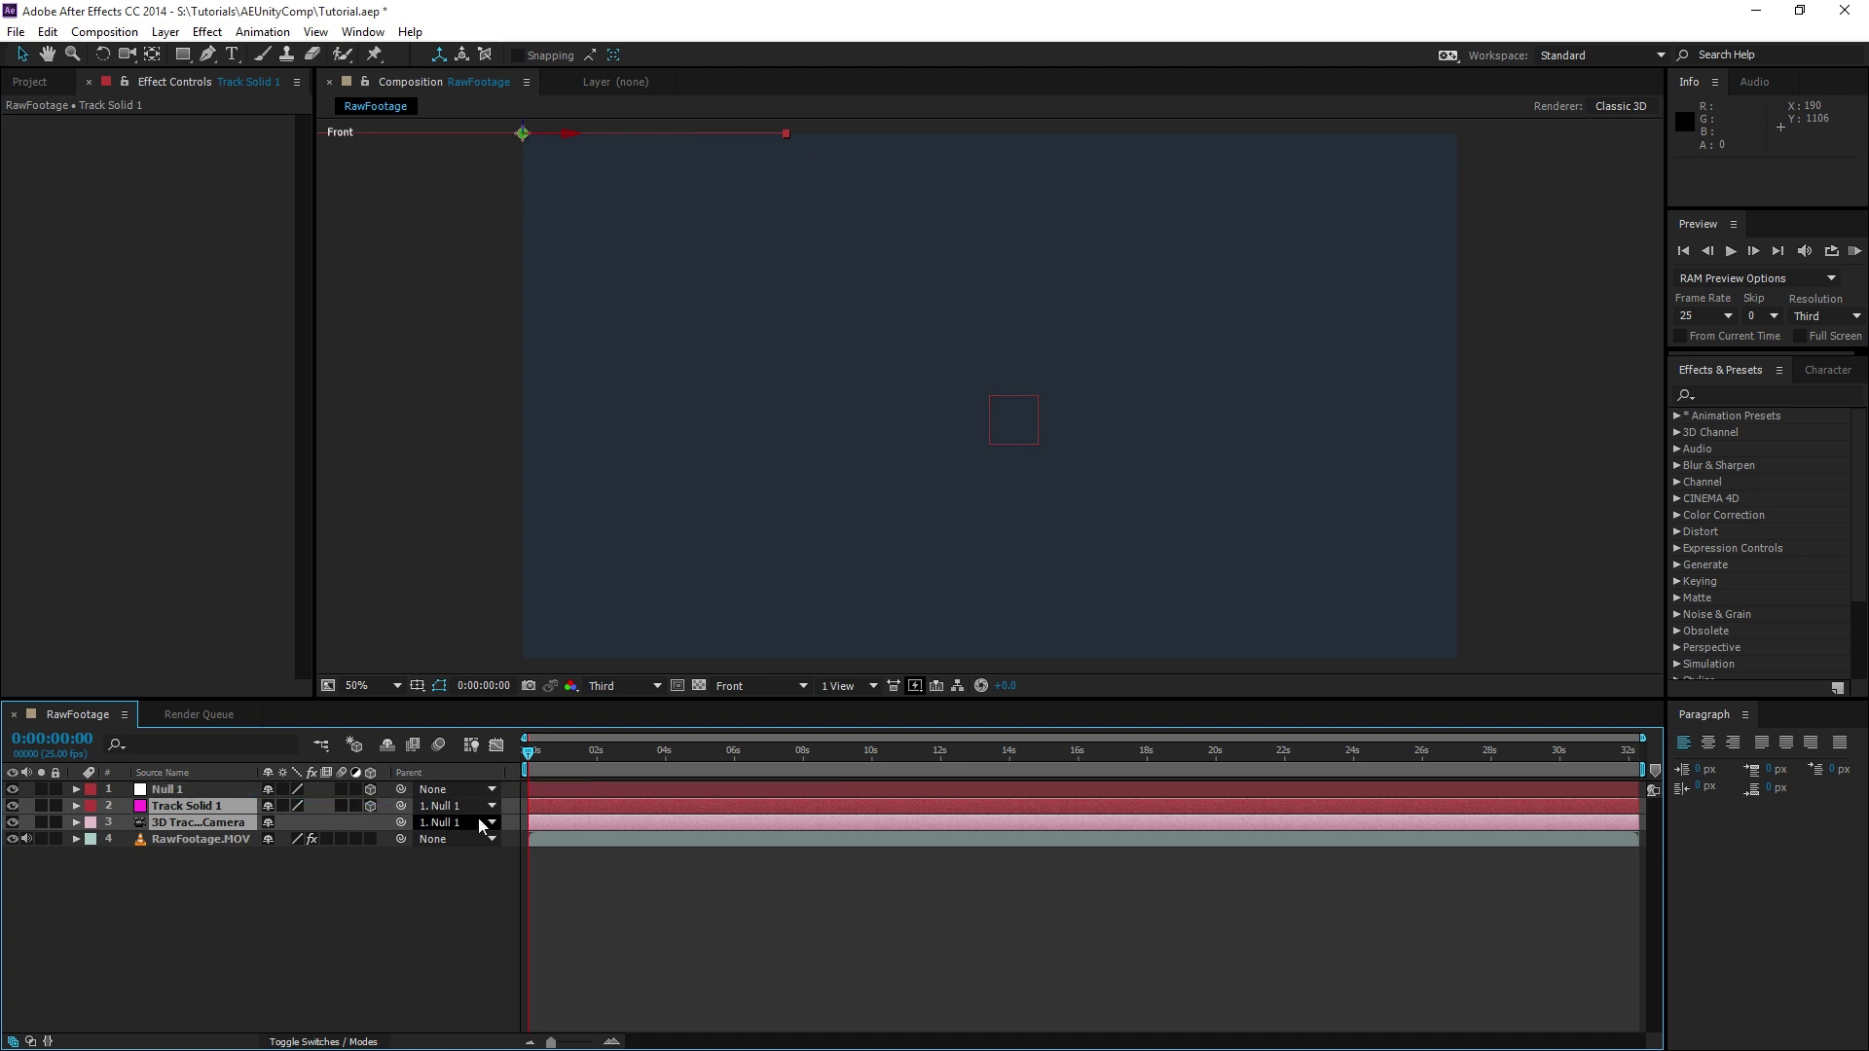
left_click(222, 791)
- Set Null 1's X Rotation to 90°
key("r")
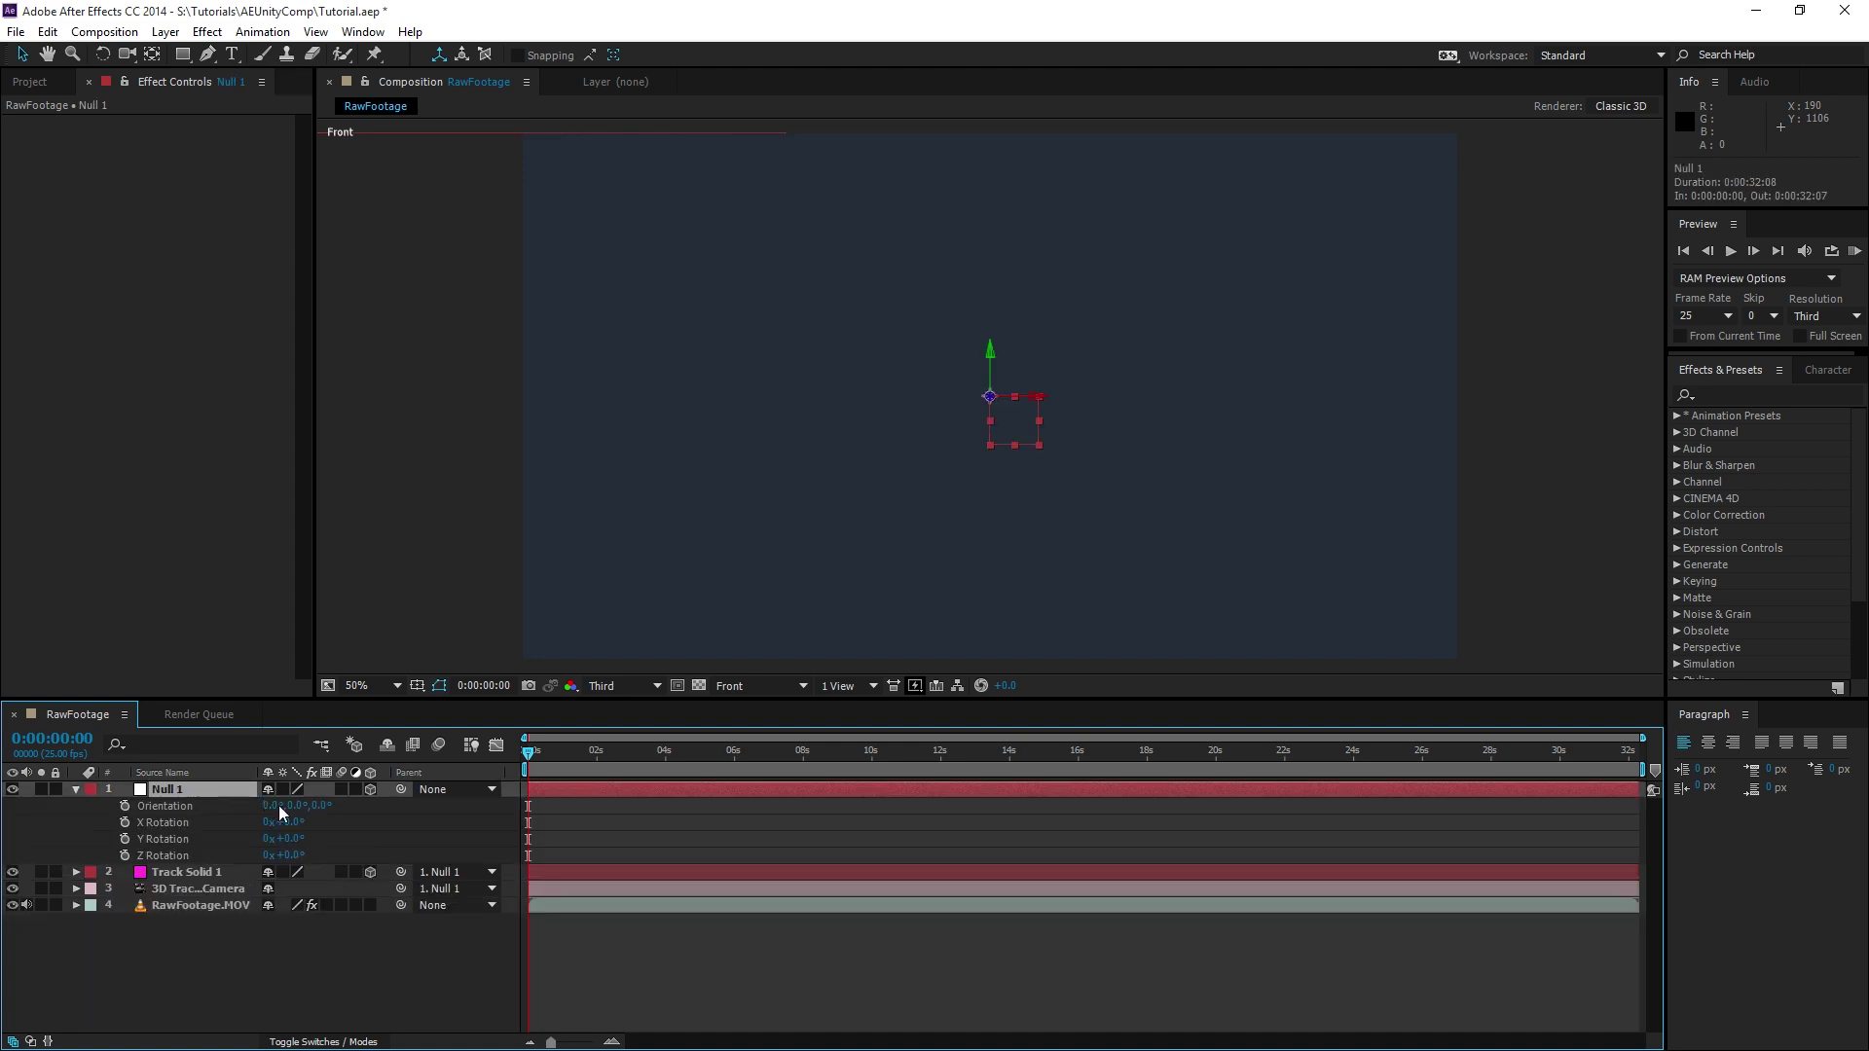
left_click(294, 820)
type("90")
key("Return")
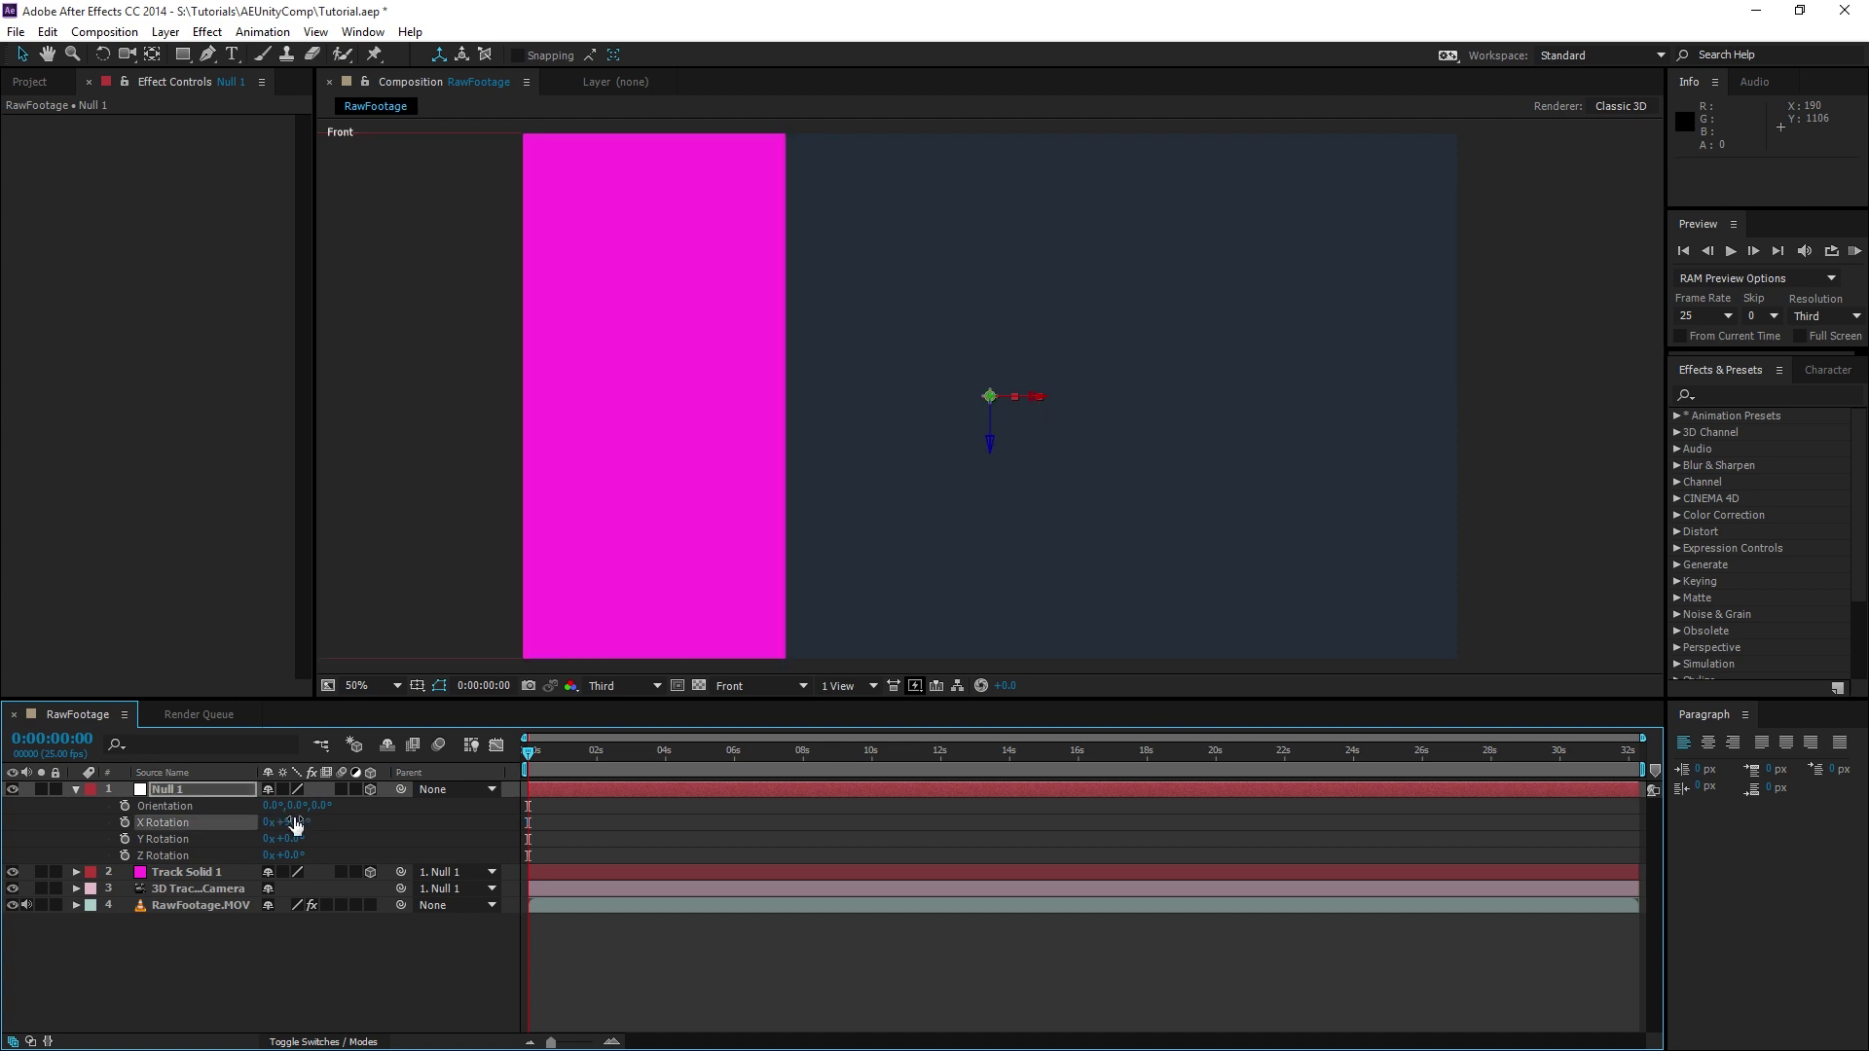
- Move Null 1 to position 1920, 540, 540 via Front and Top views, back to Active Camera
key("p")
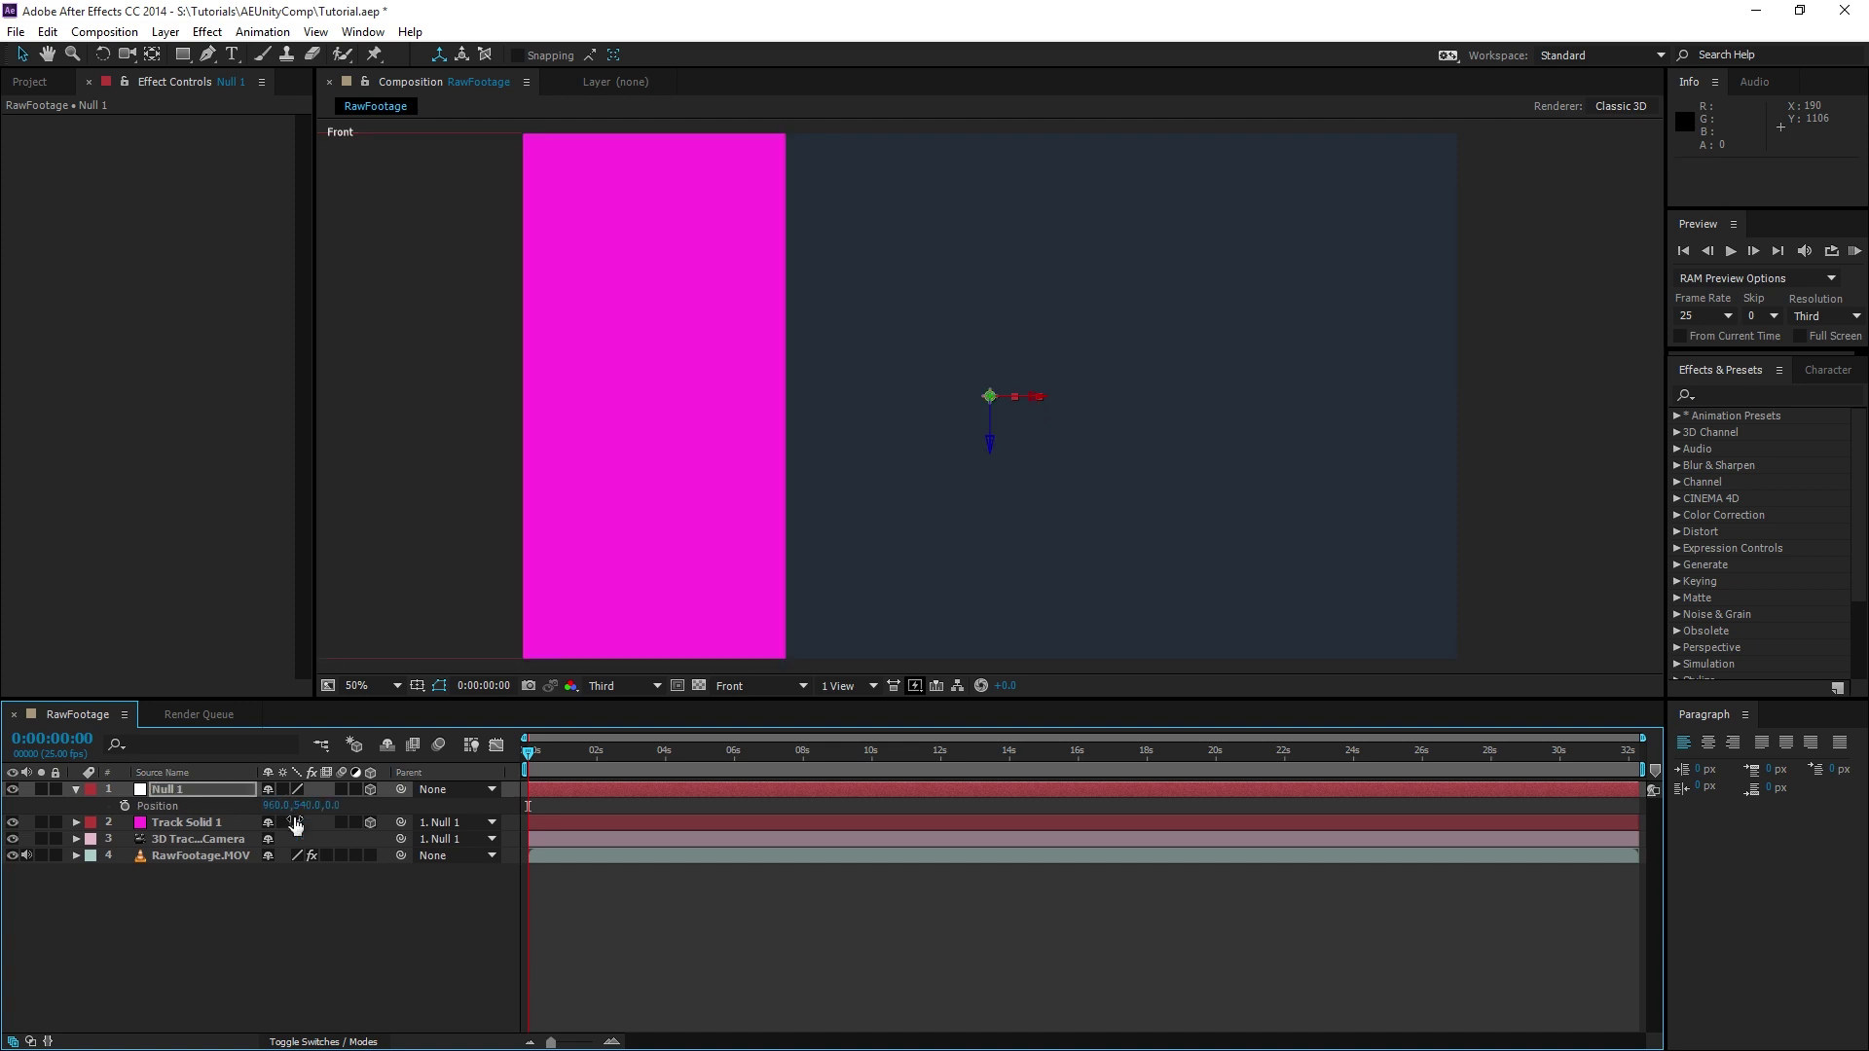
left_click_drag(272, 806, 1305, 907)
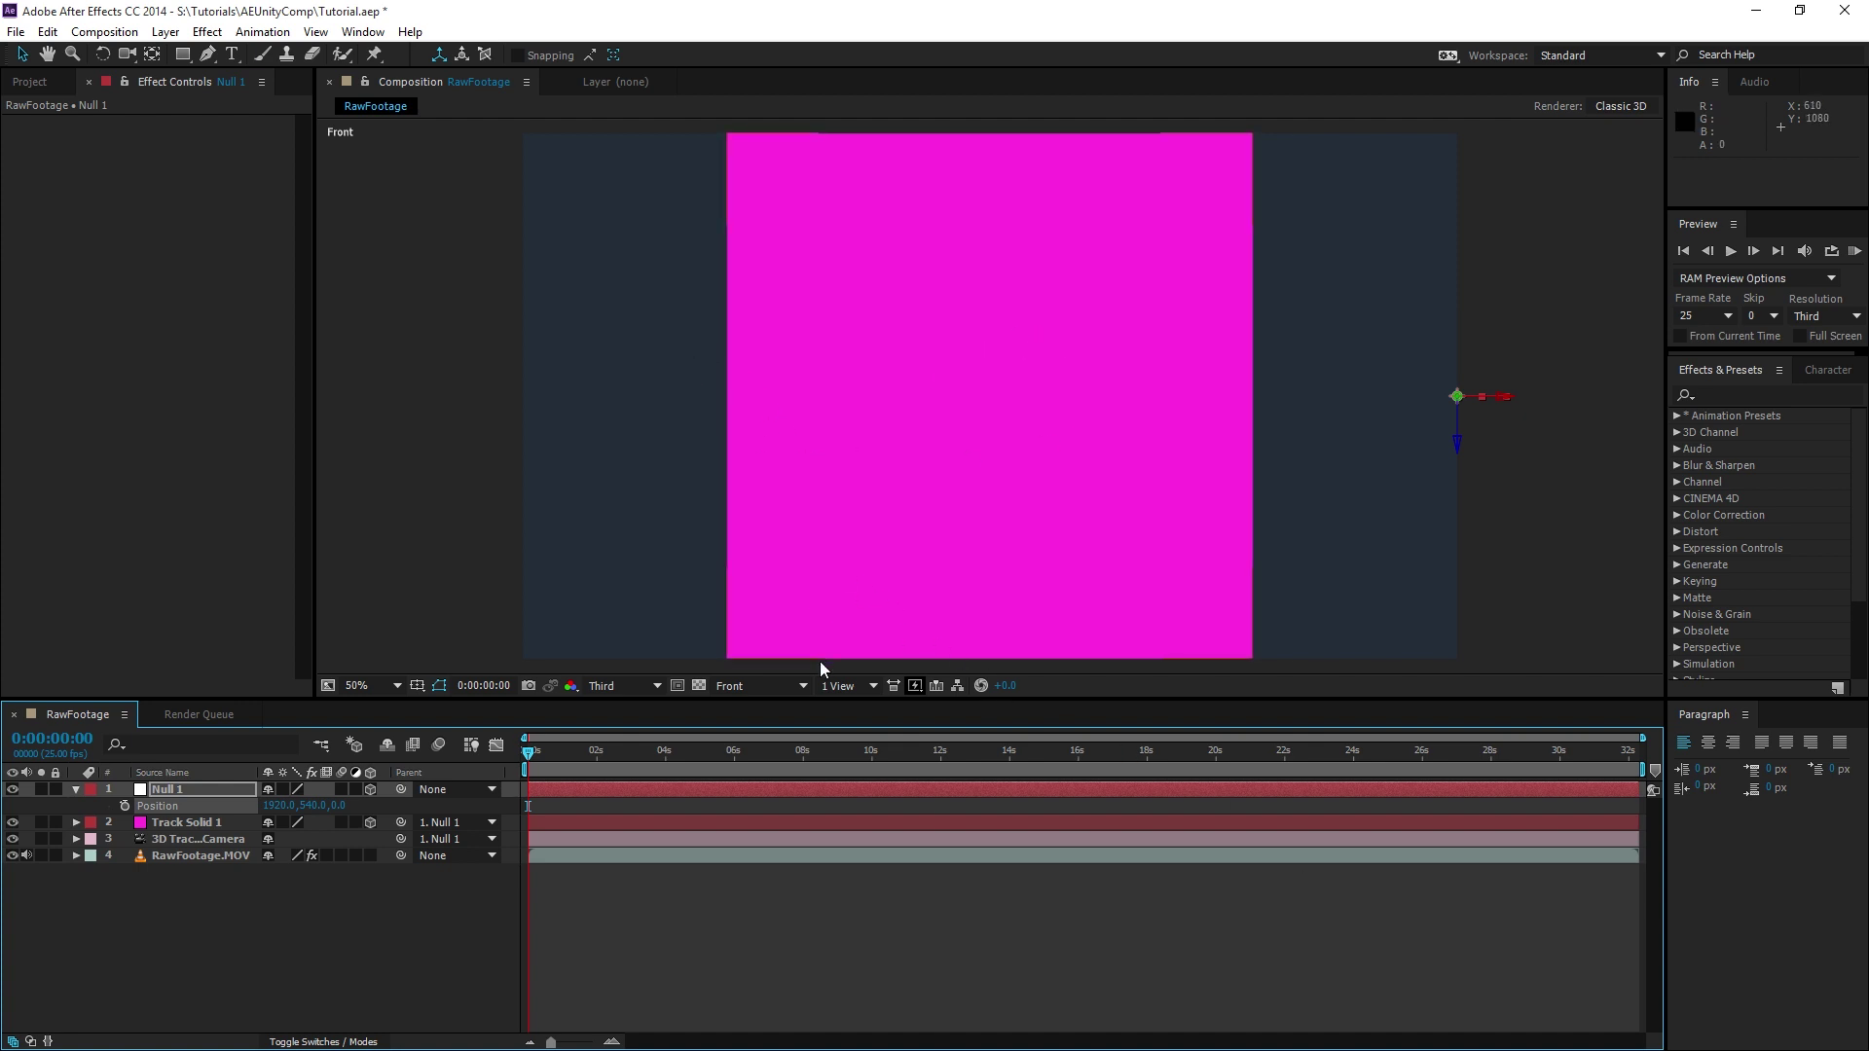
left_click(792, 687)
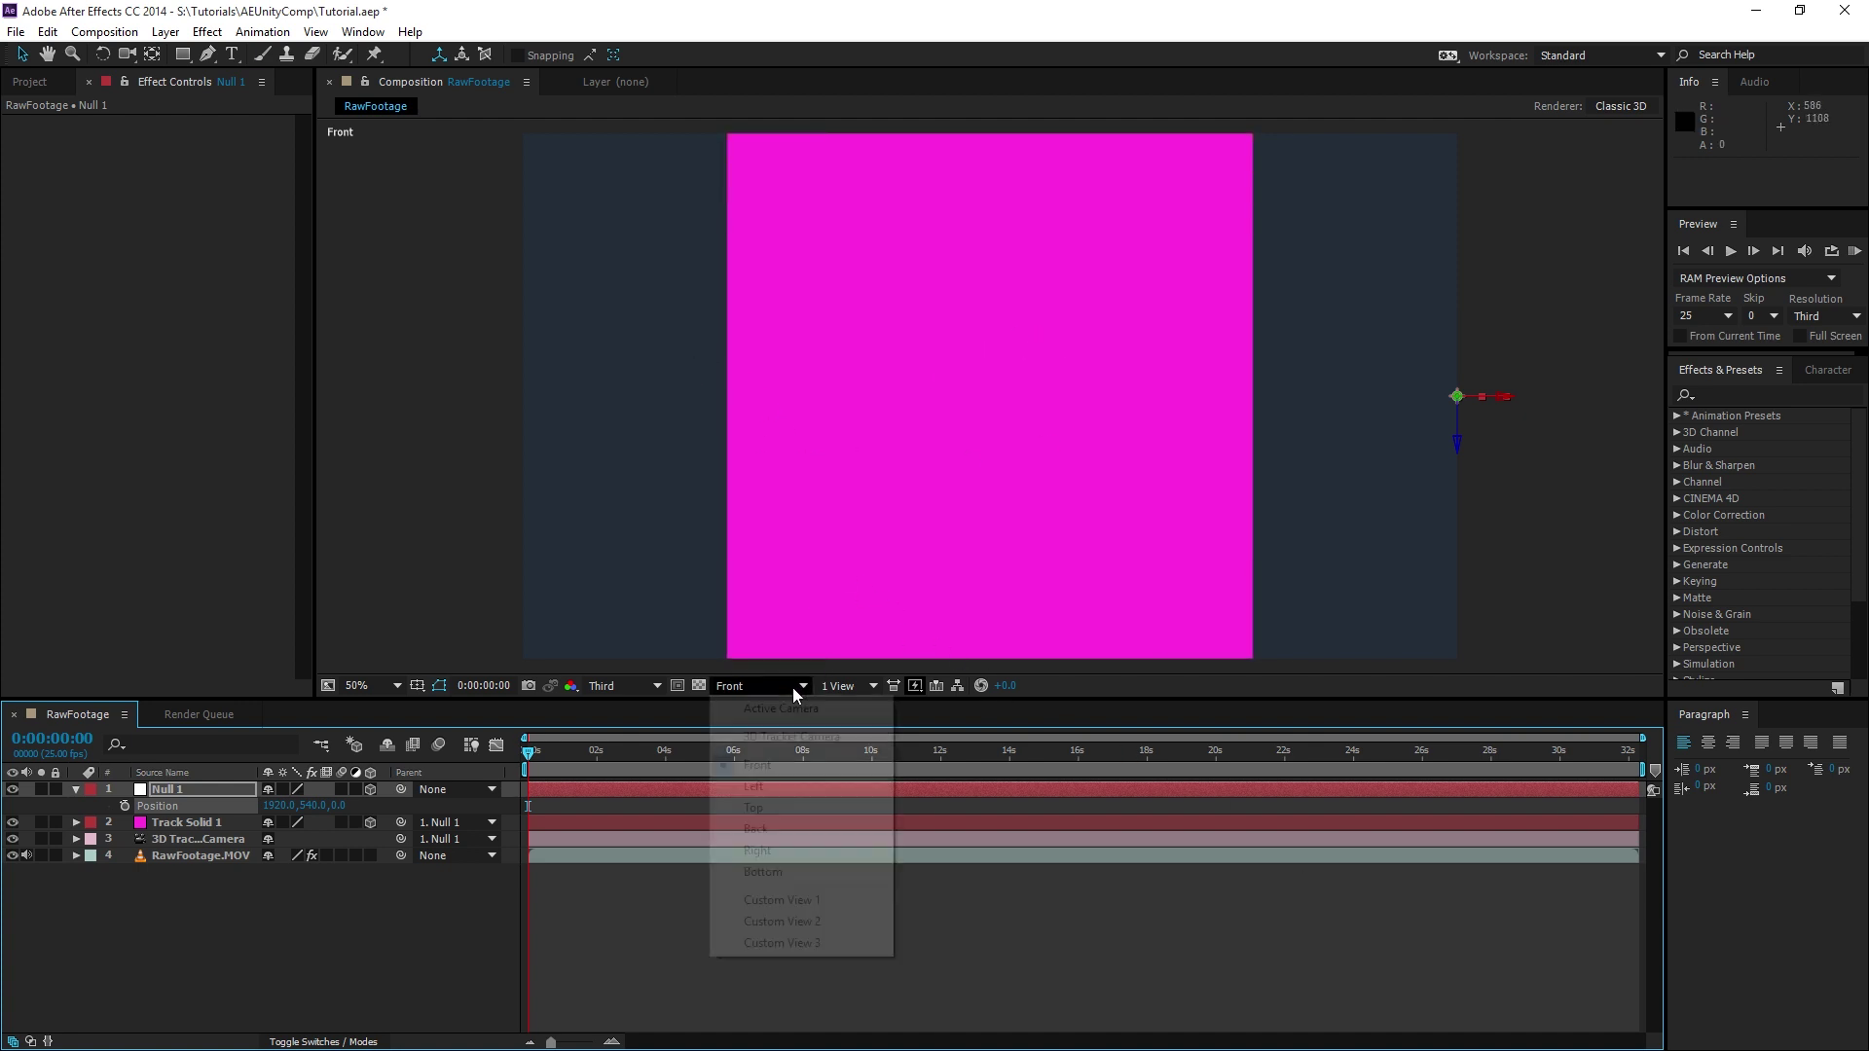
left_click(767, 809)
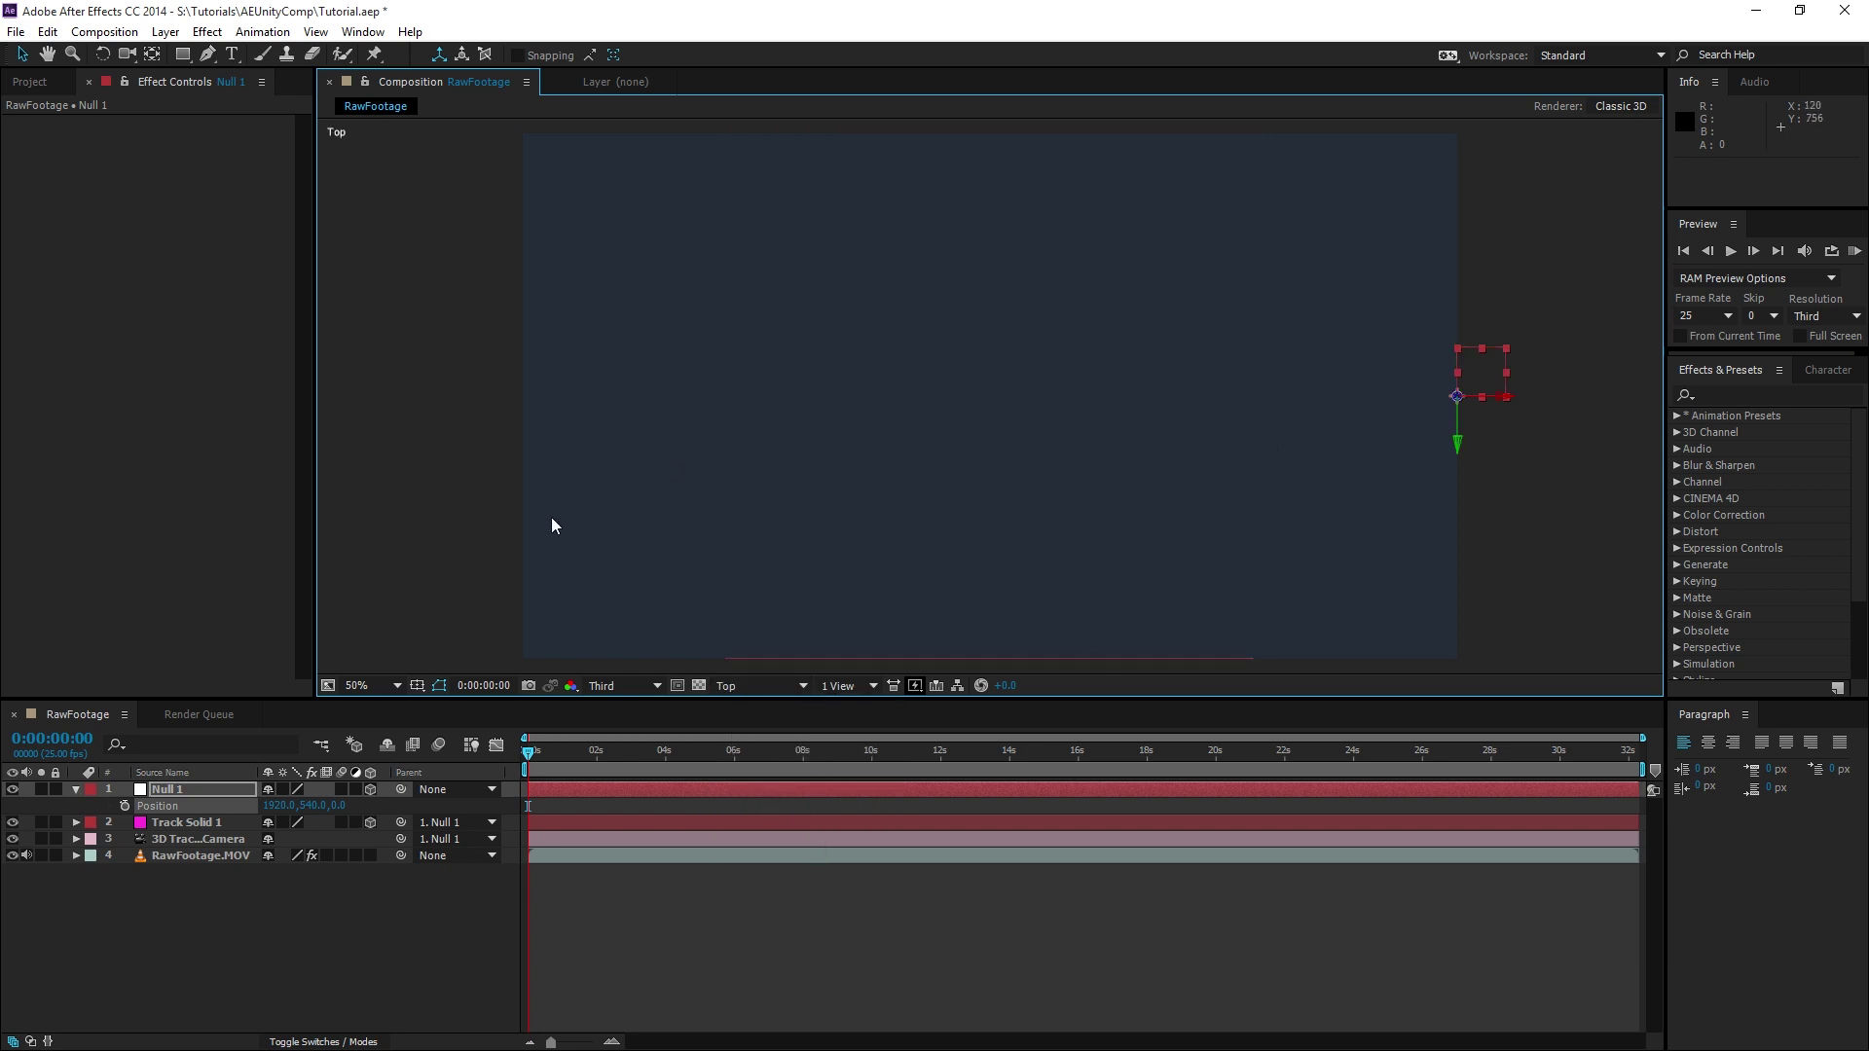
left_click_drag(340, 805, 902, 845)
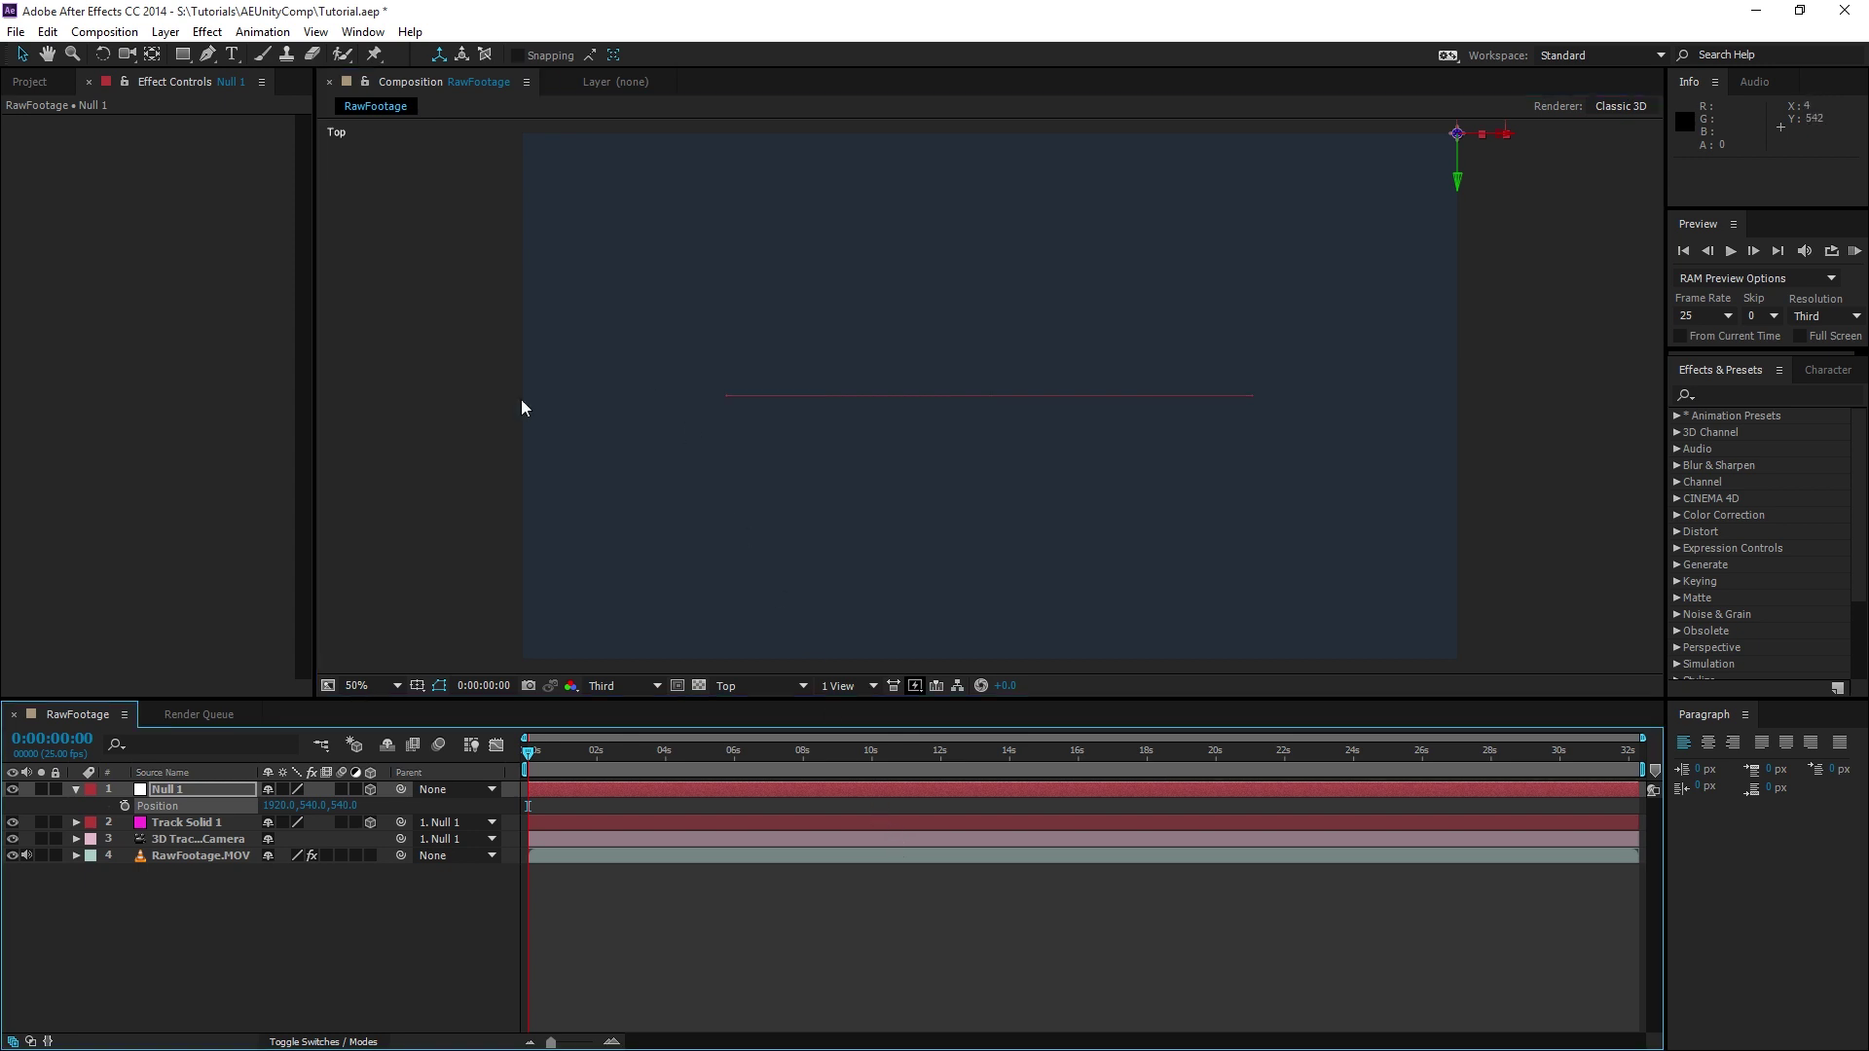
left_click(803, 686)
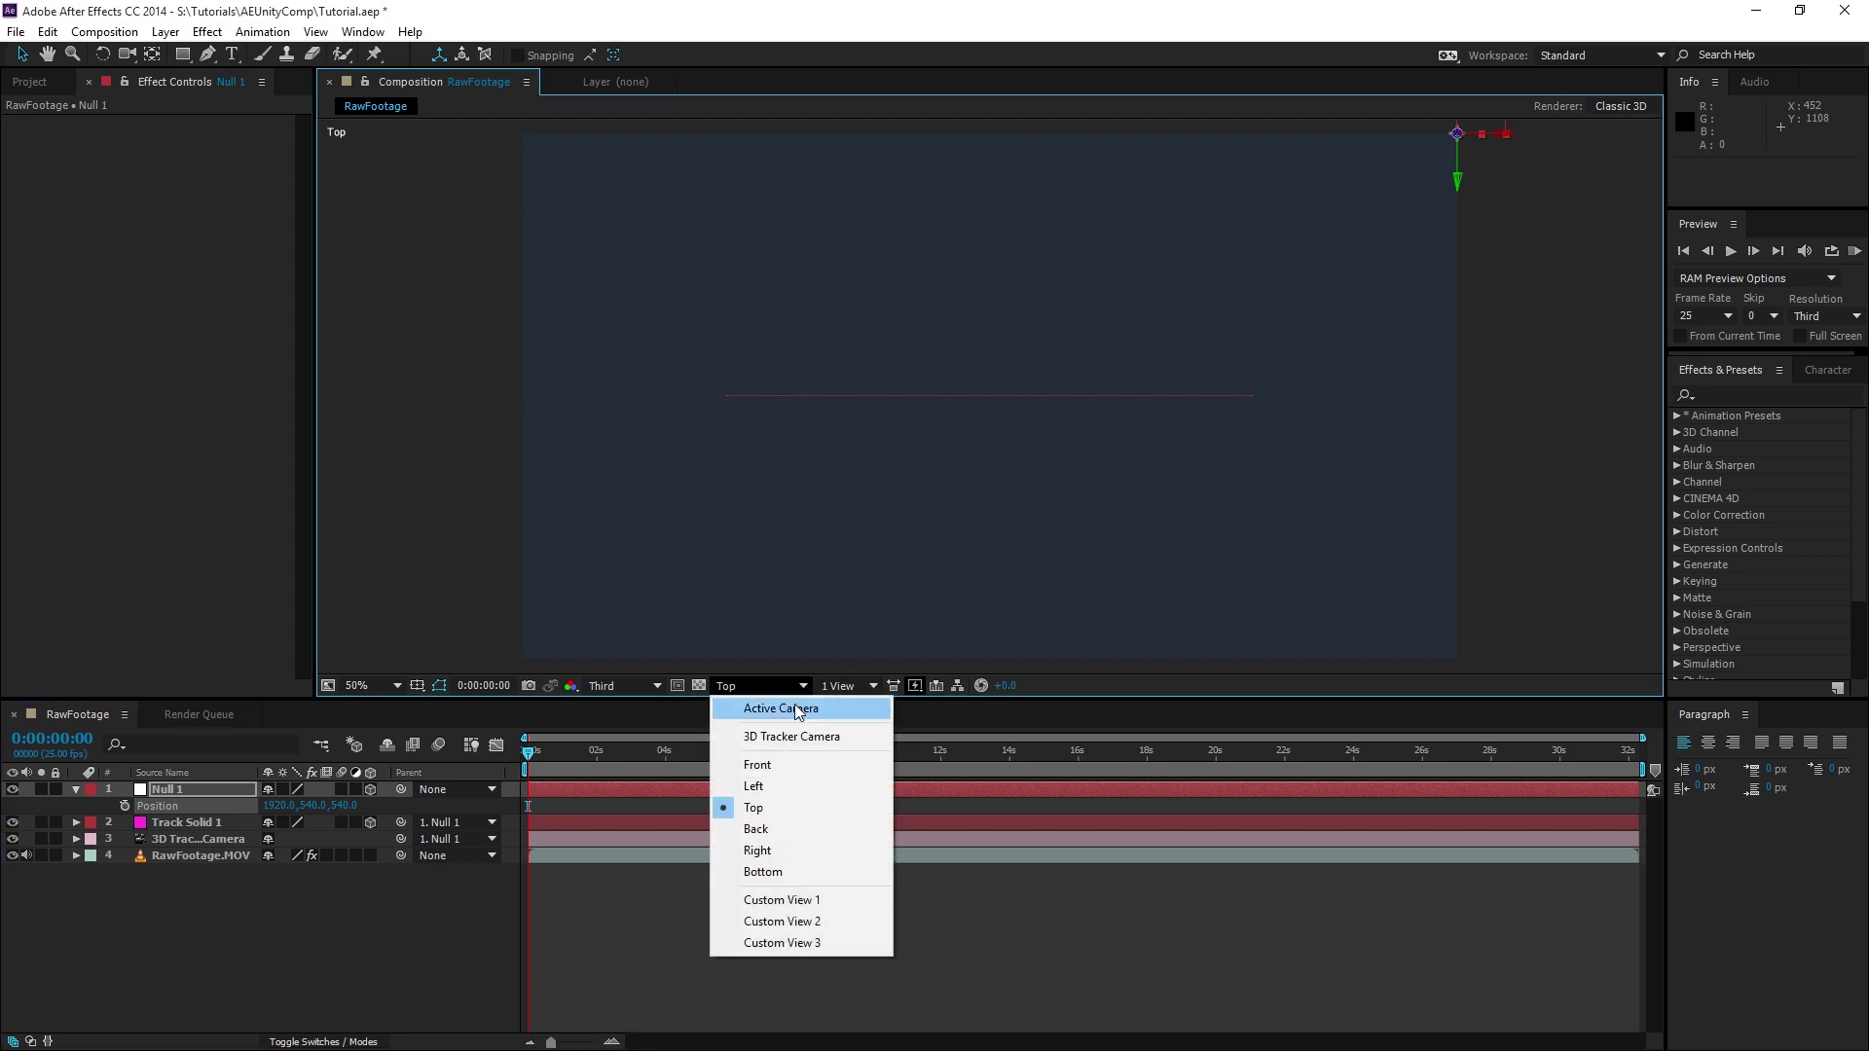
left_click(769, 708)
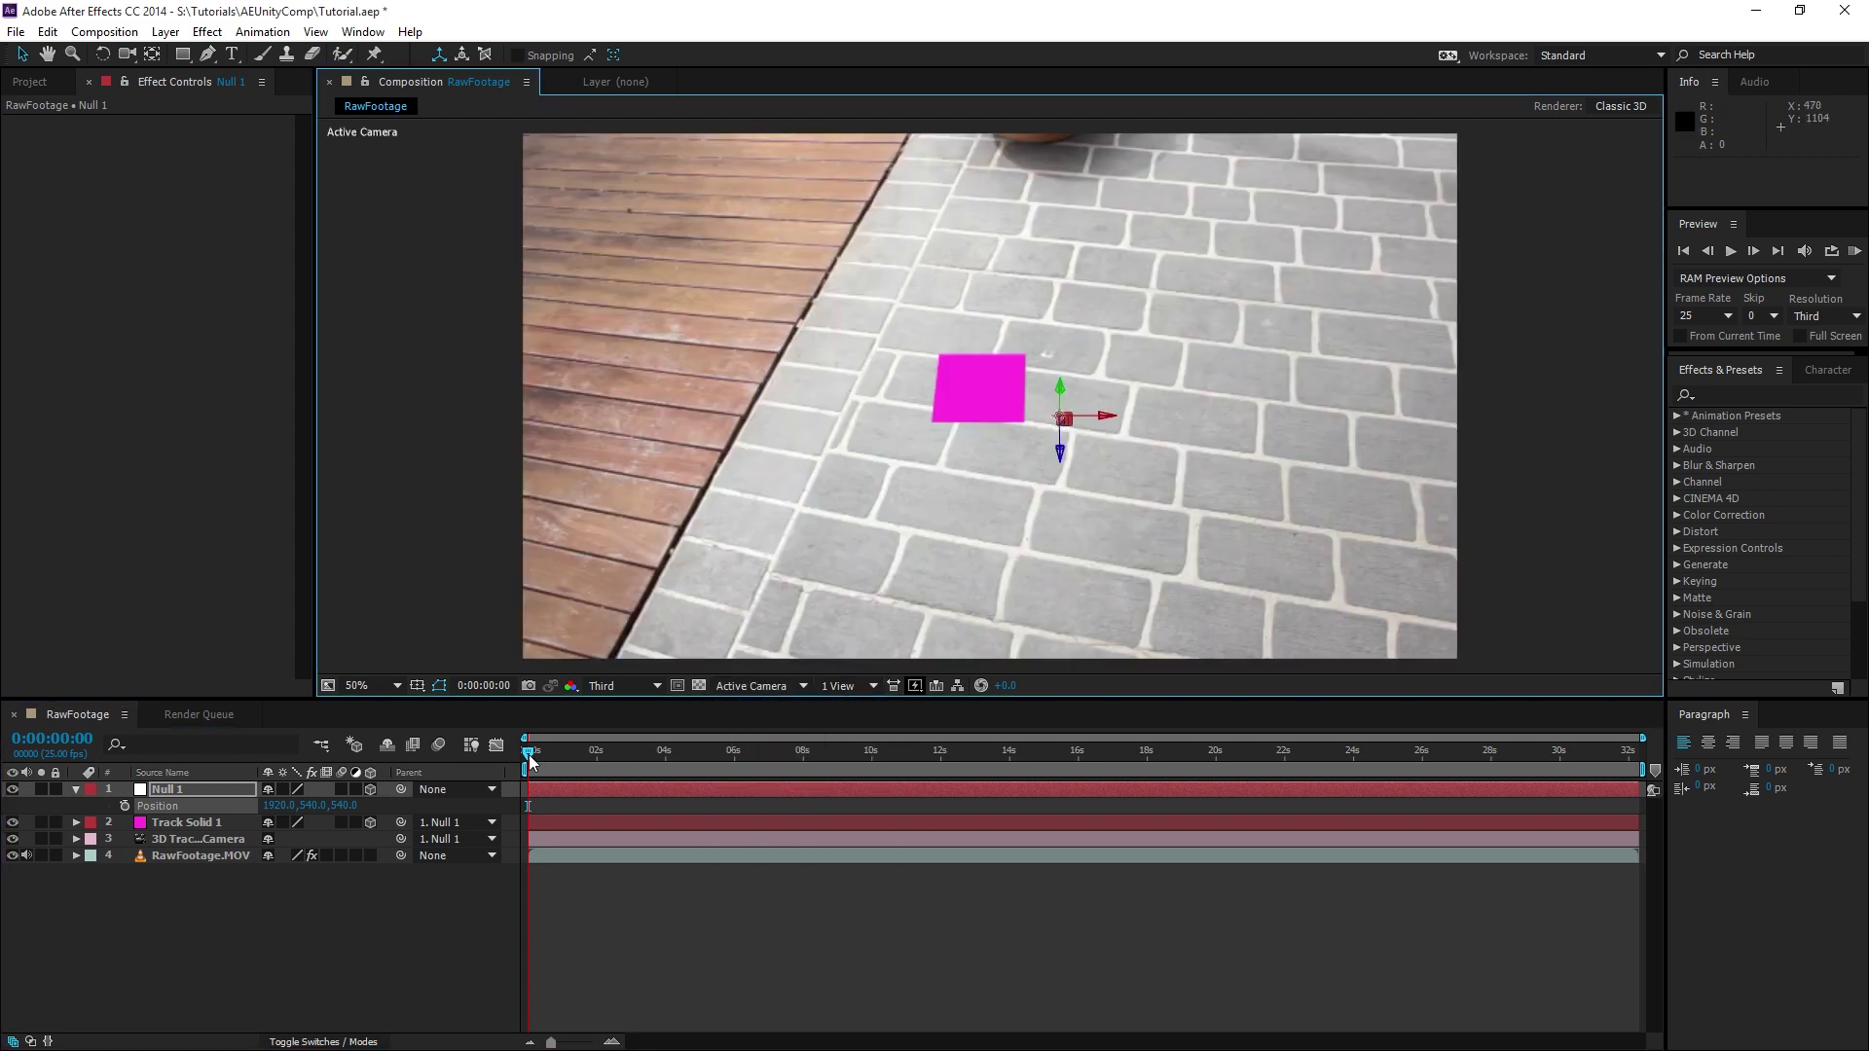
left_click_drag(531, 754, 702, 755)
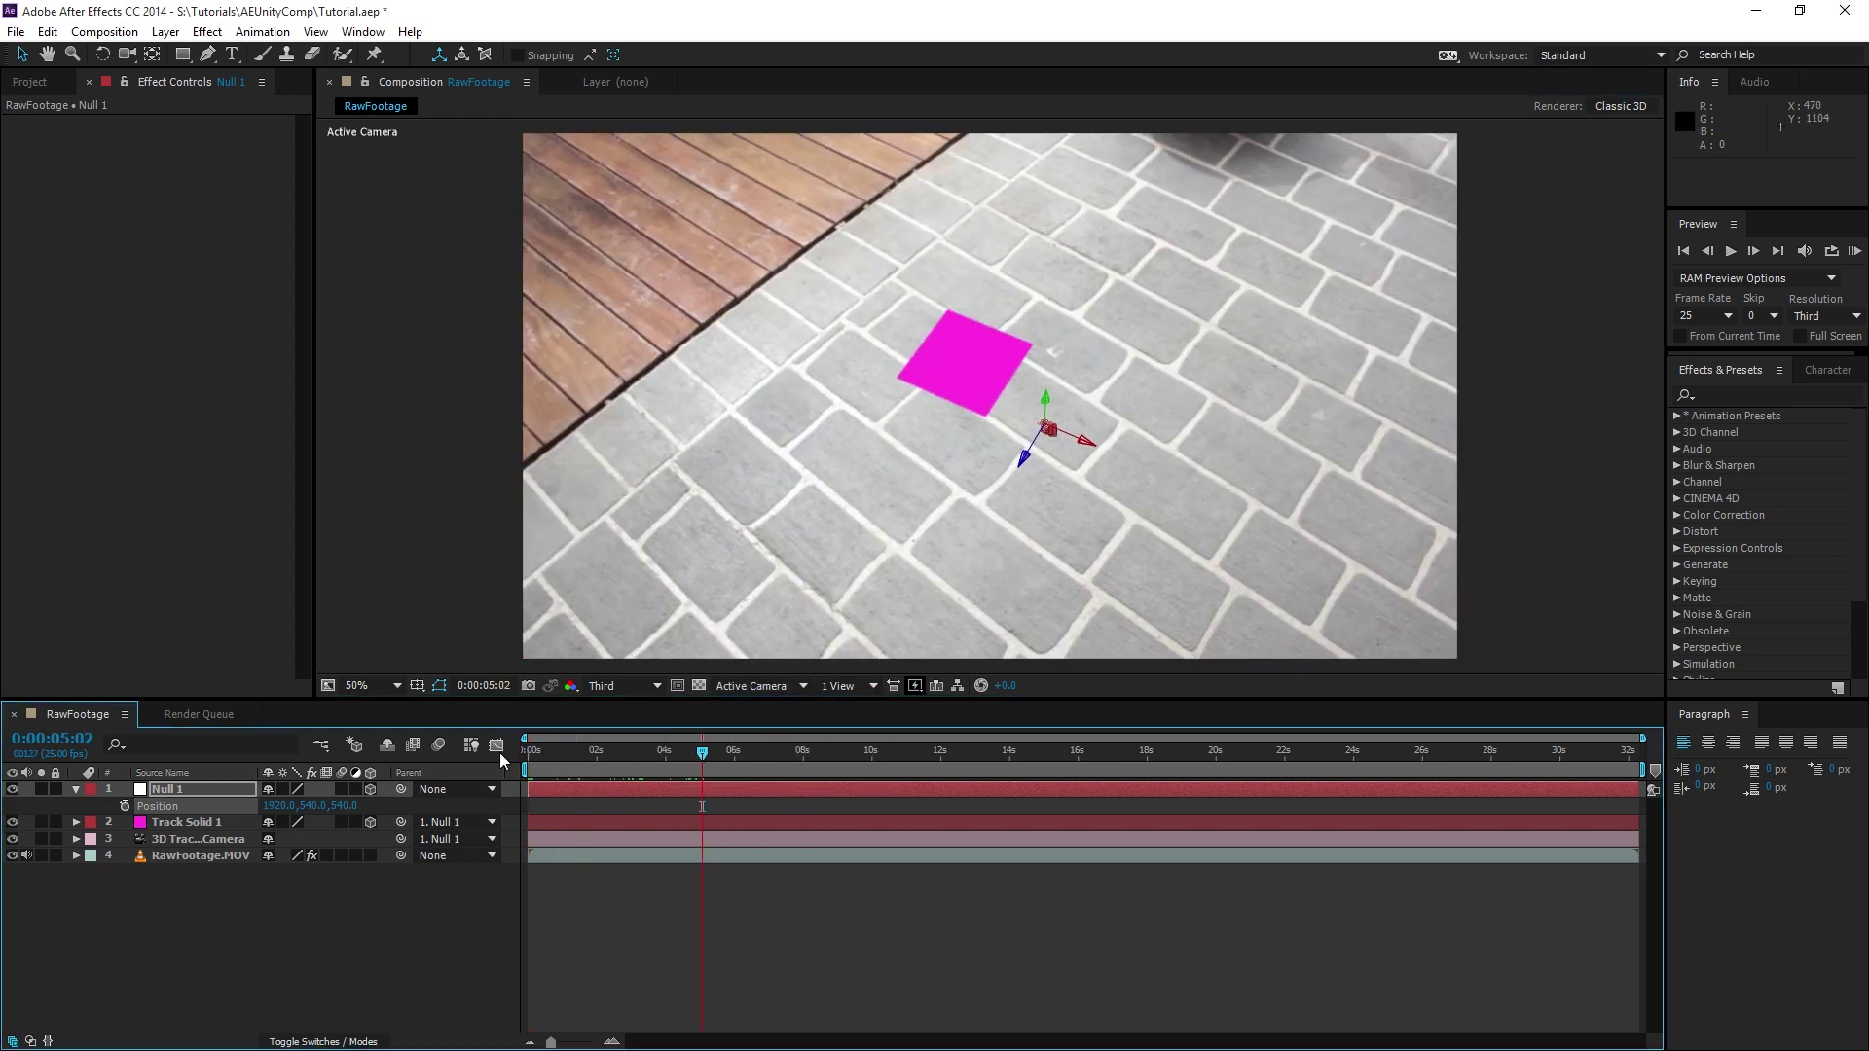
- Select the tracker camera and Track Solid 1, then launch the AE3D_Export.jsx script
left_click(222, 839)
left_click(210, 823, "ctrl")
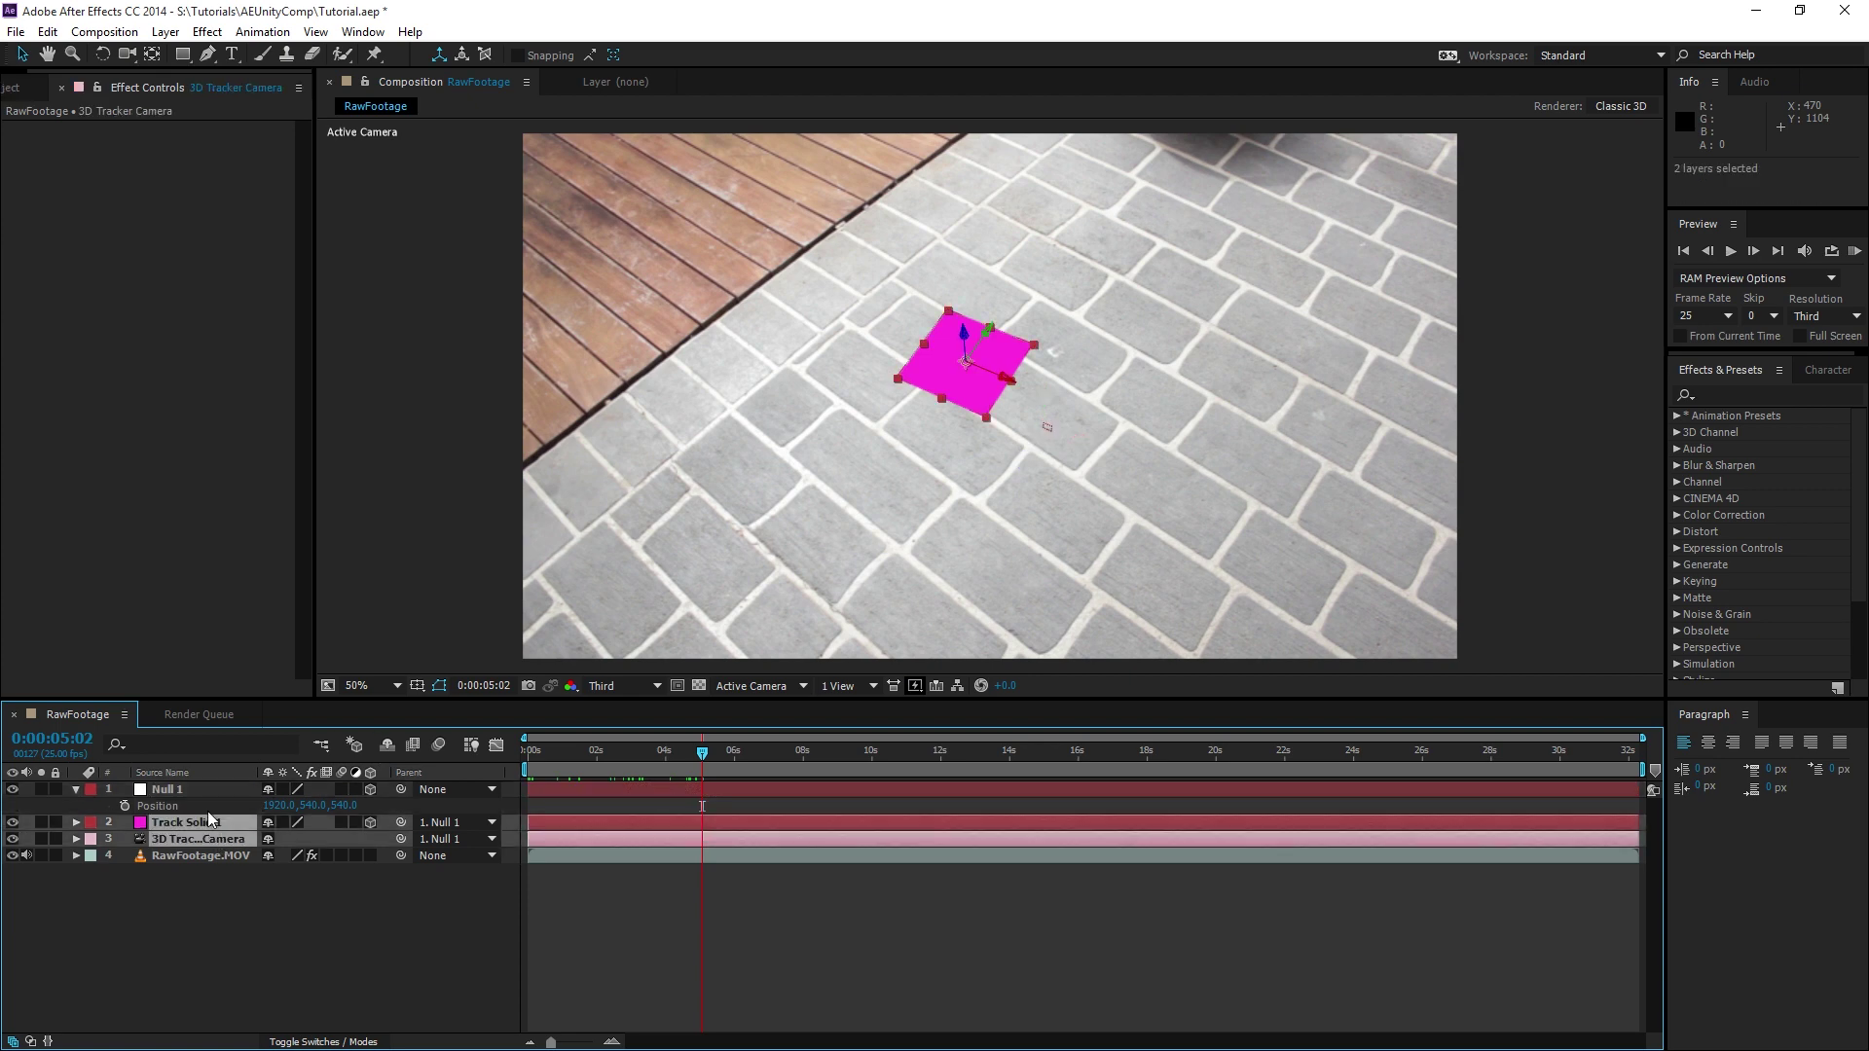
left_click(18, 37)
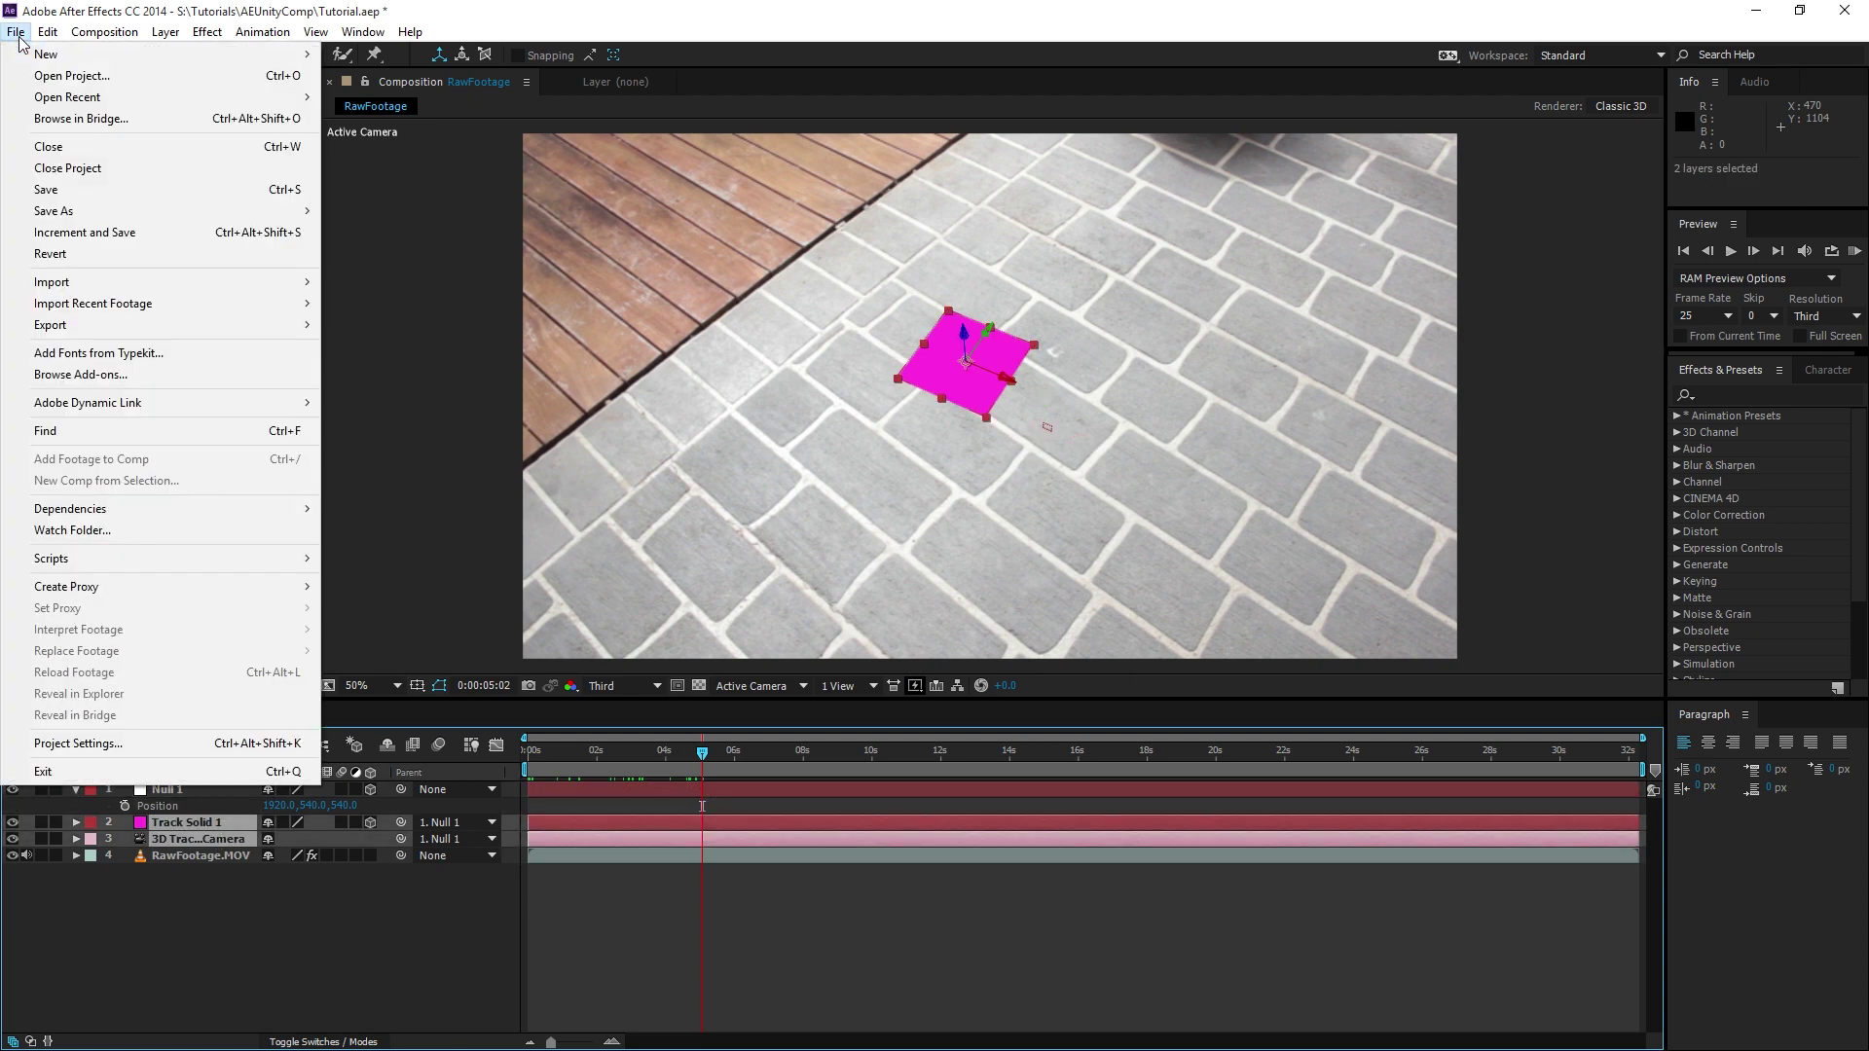
mouse_move(259, 572)
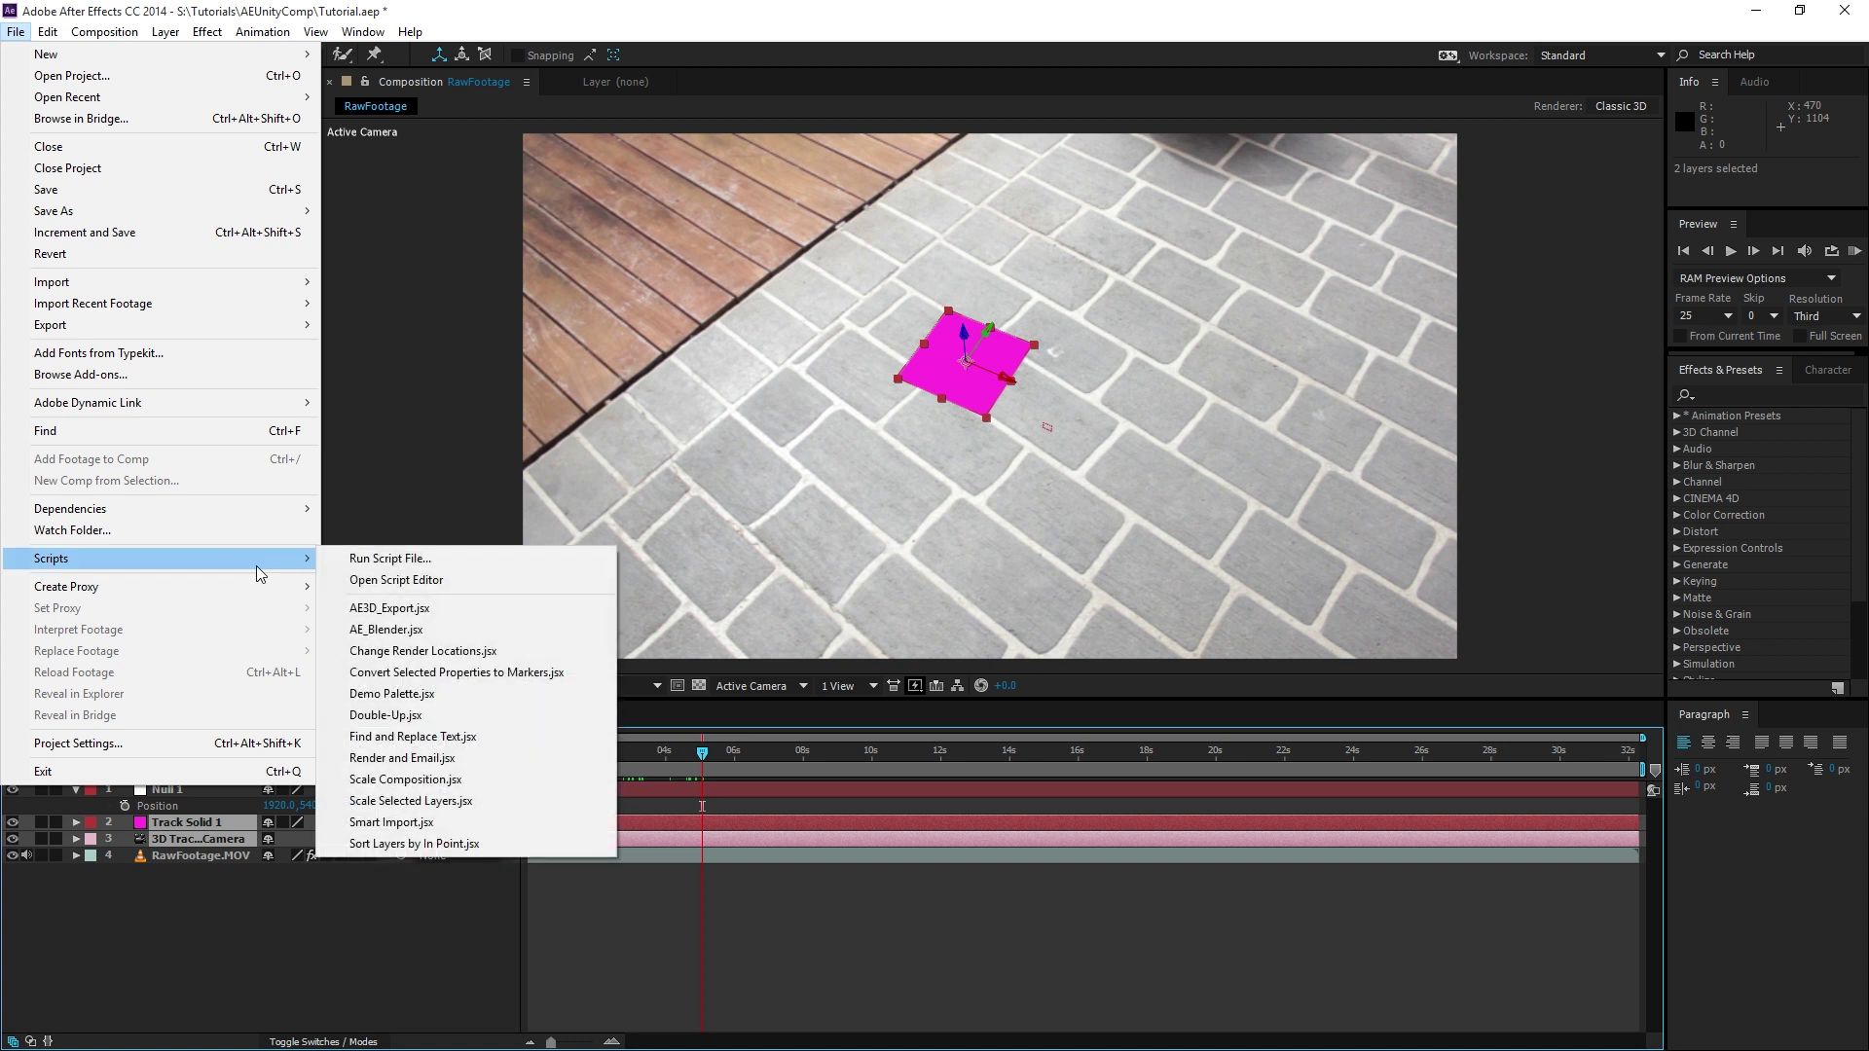
left_click(404, 611)
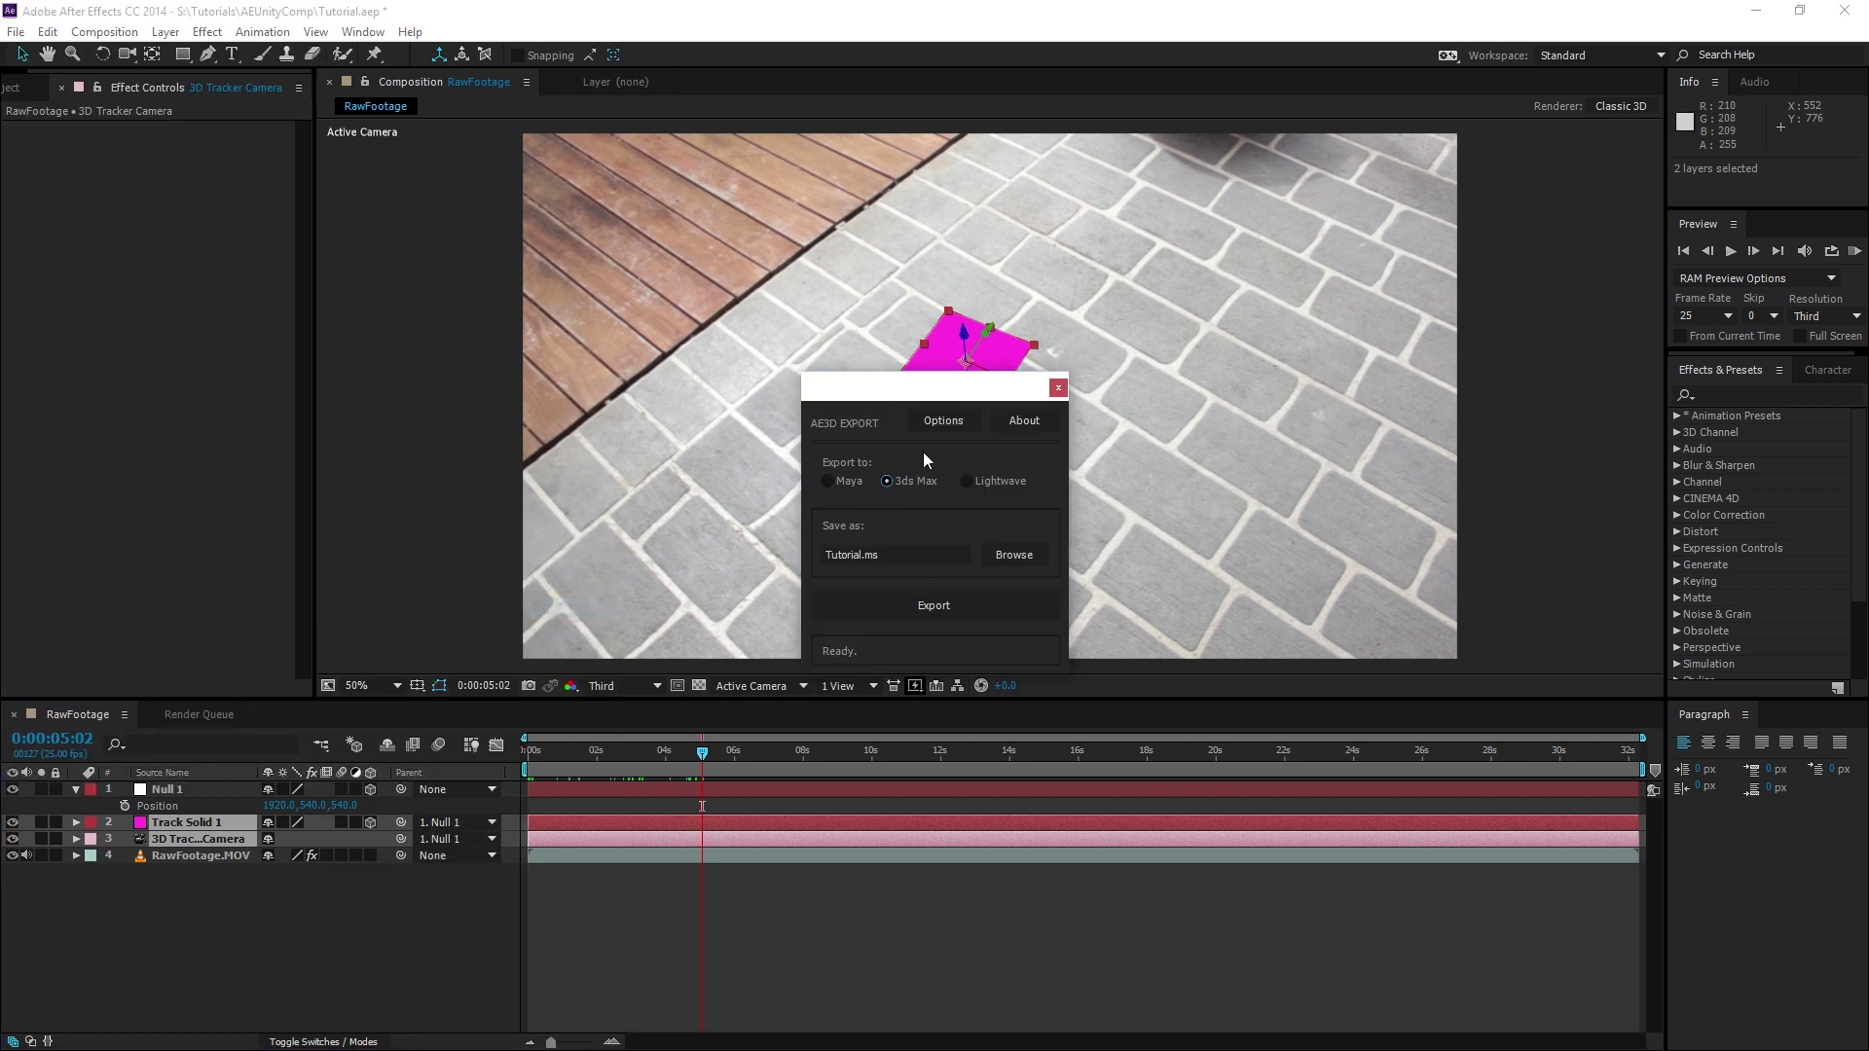
- Disable 'add 4 views' and export TutorialTrack.ms as a 3ds Max script
left_click(944, 423)
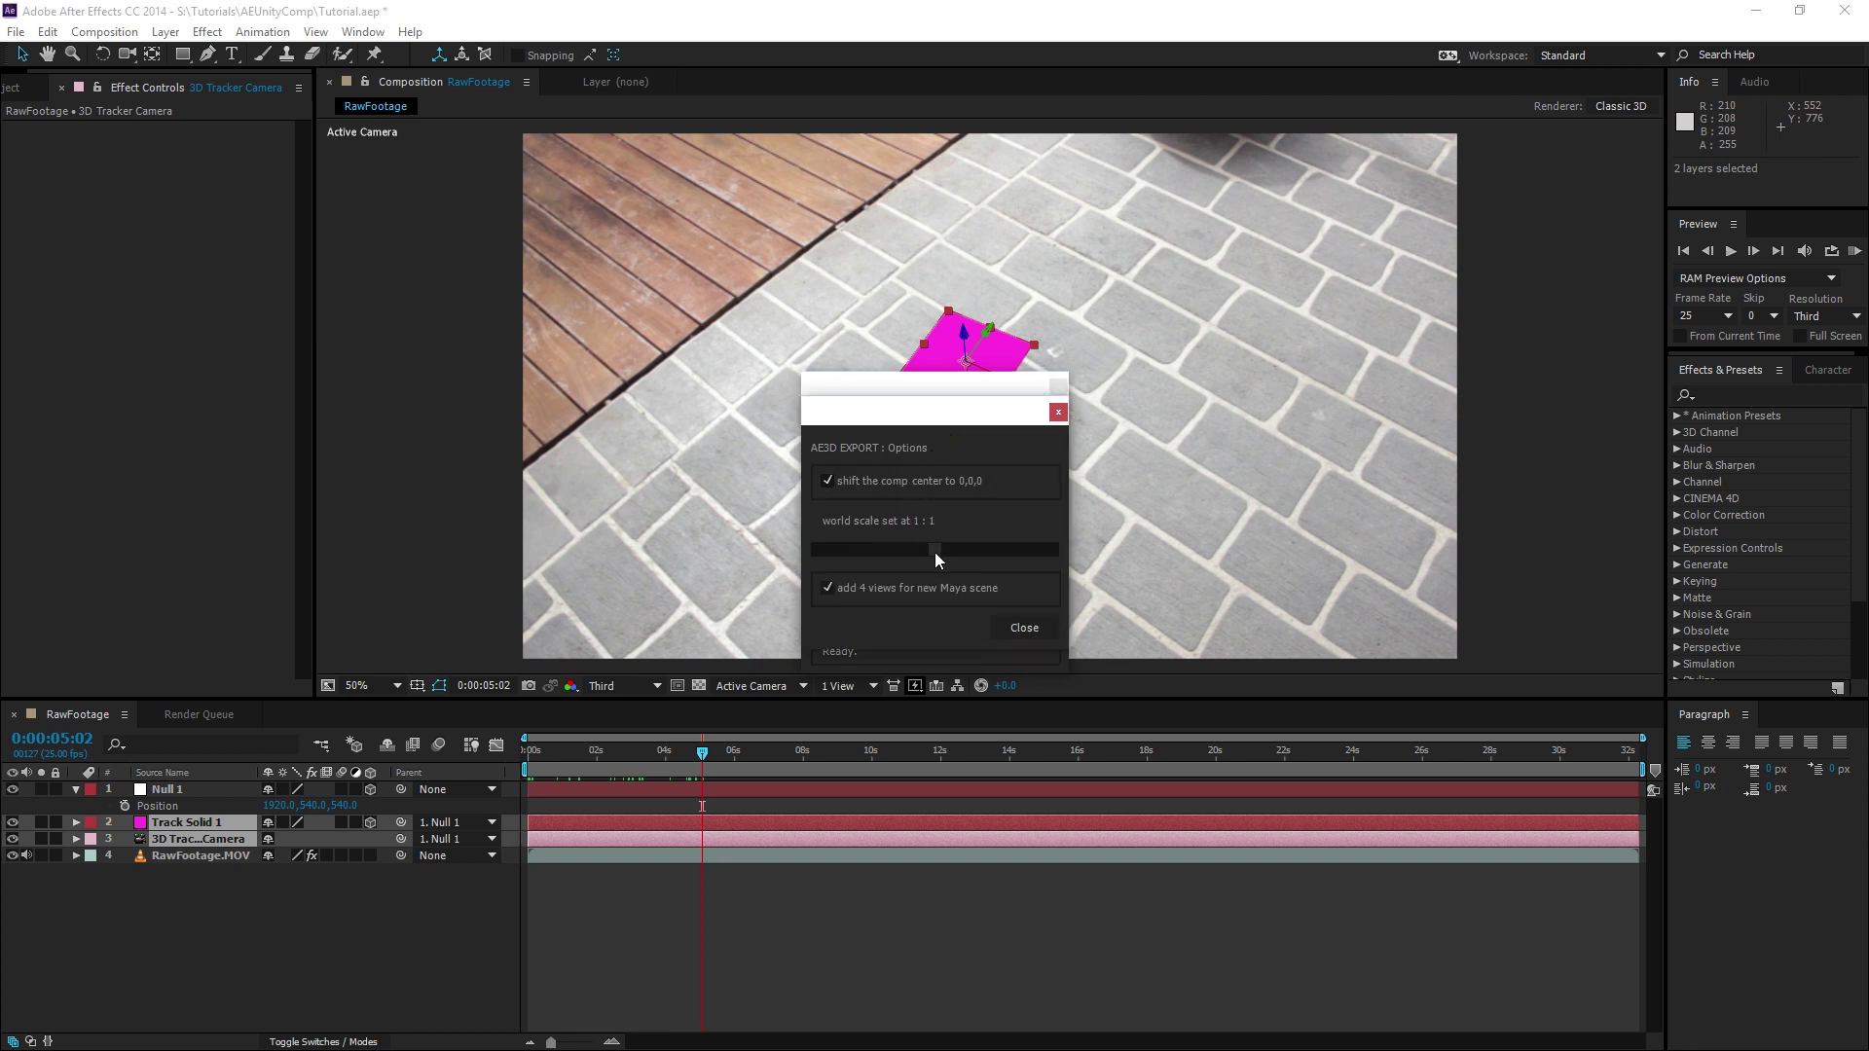
left_click(937, 588)
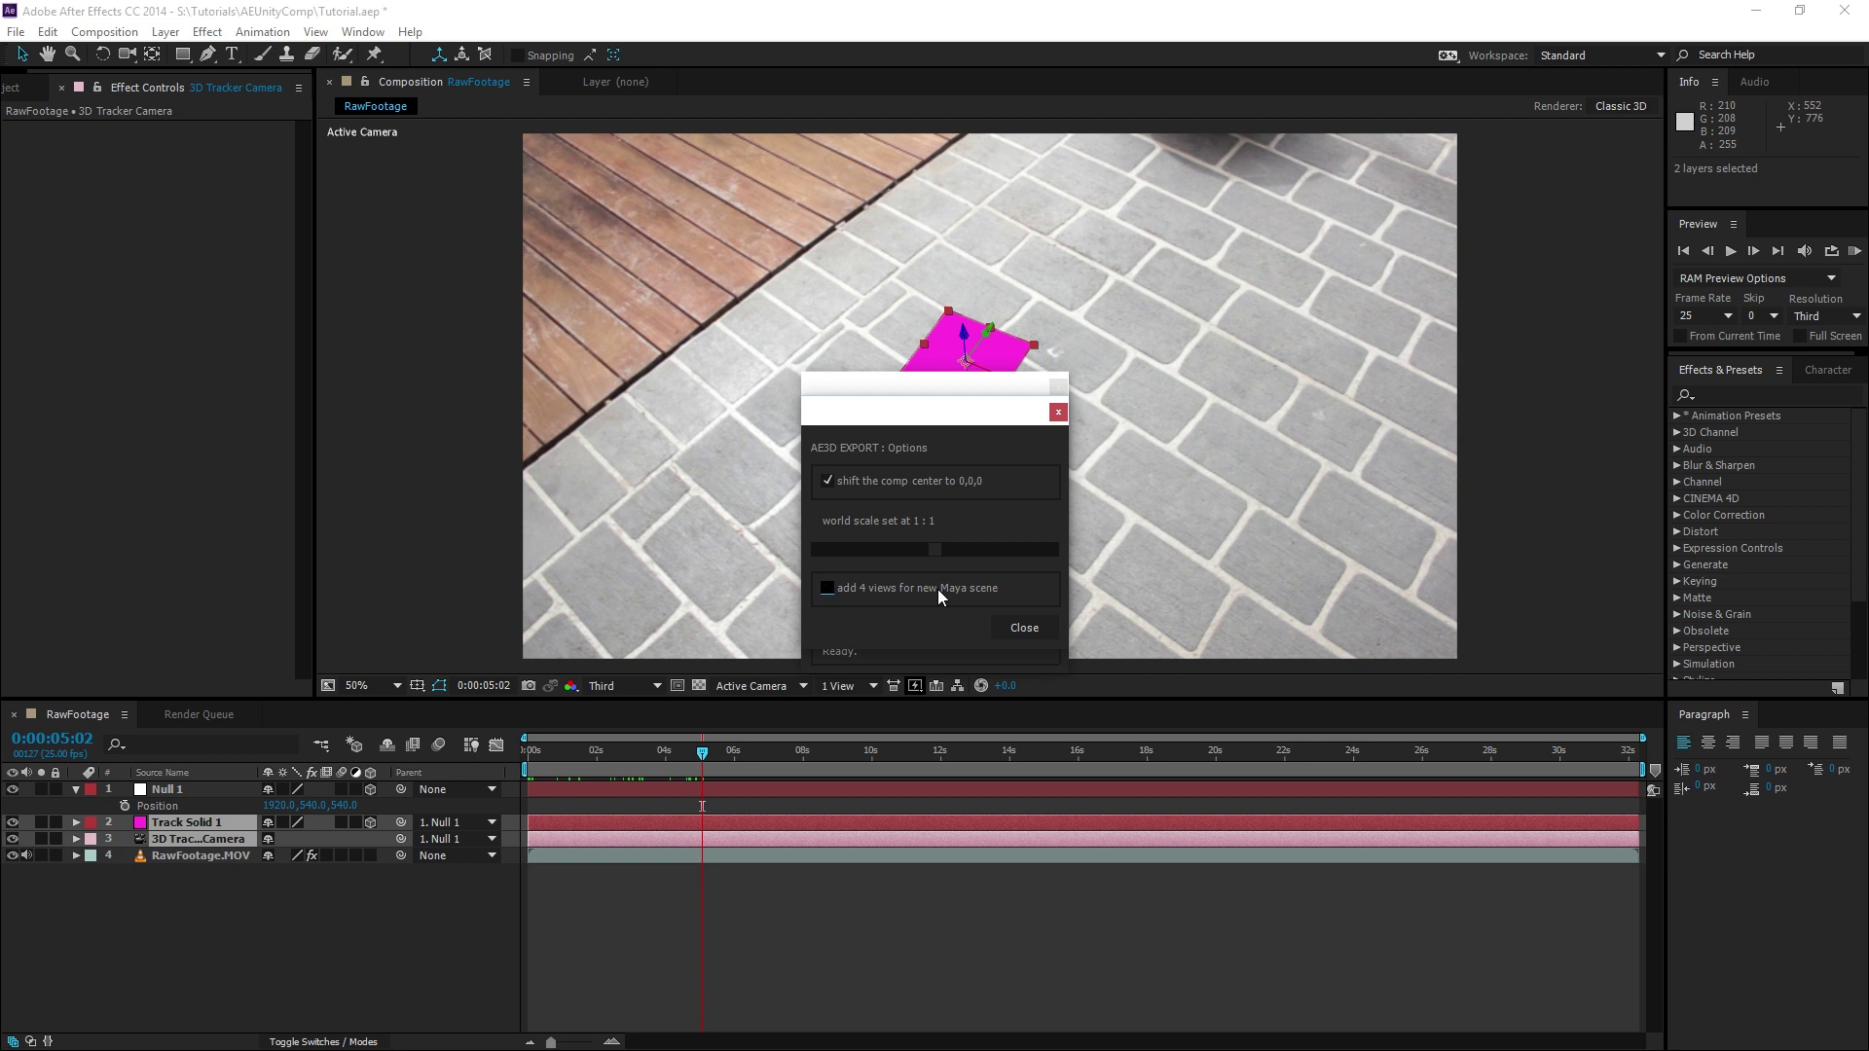
left_click(1006, 627)
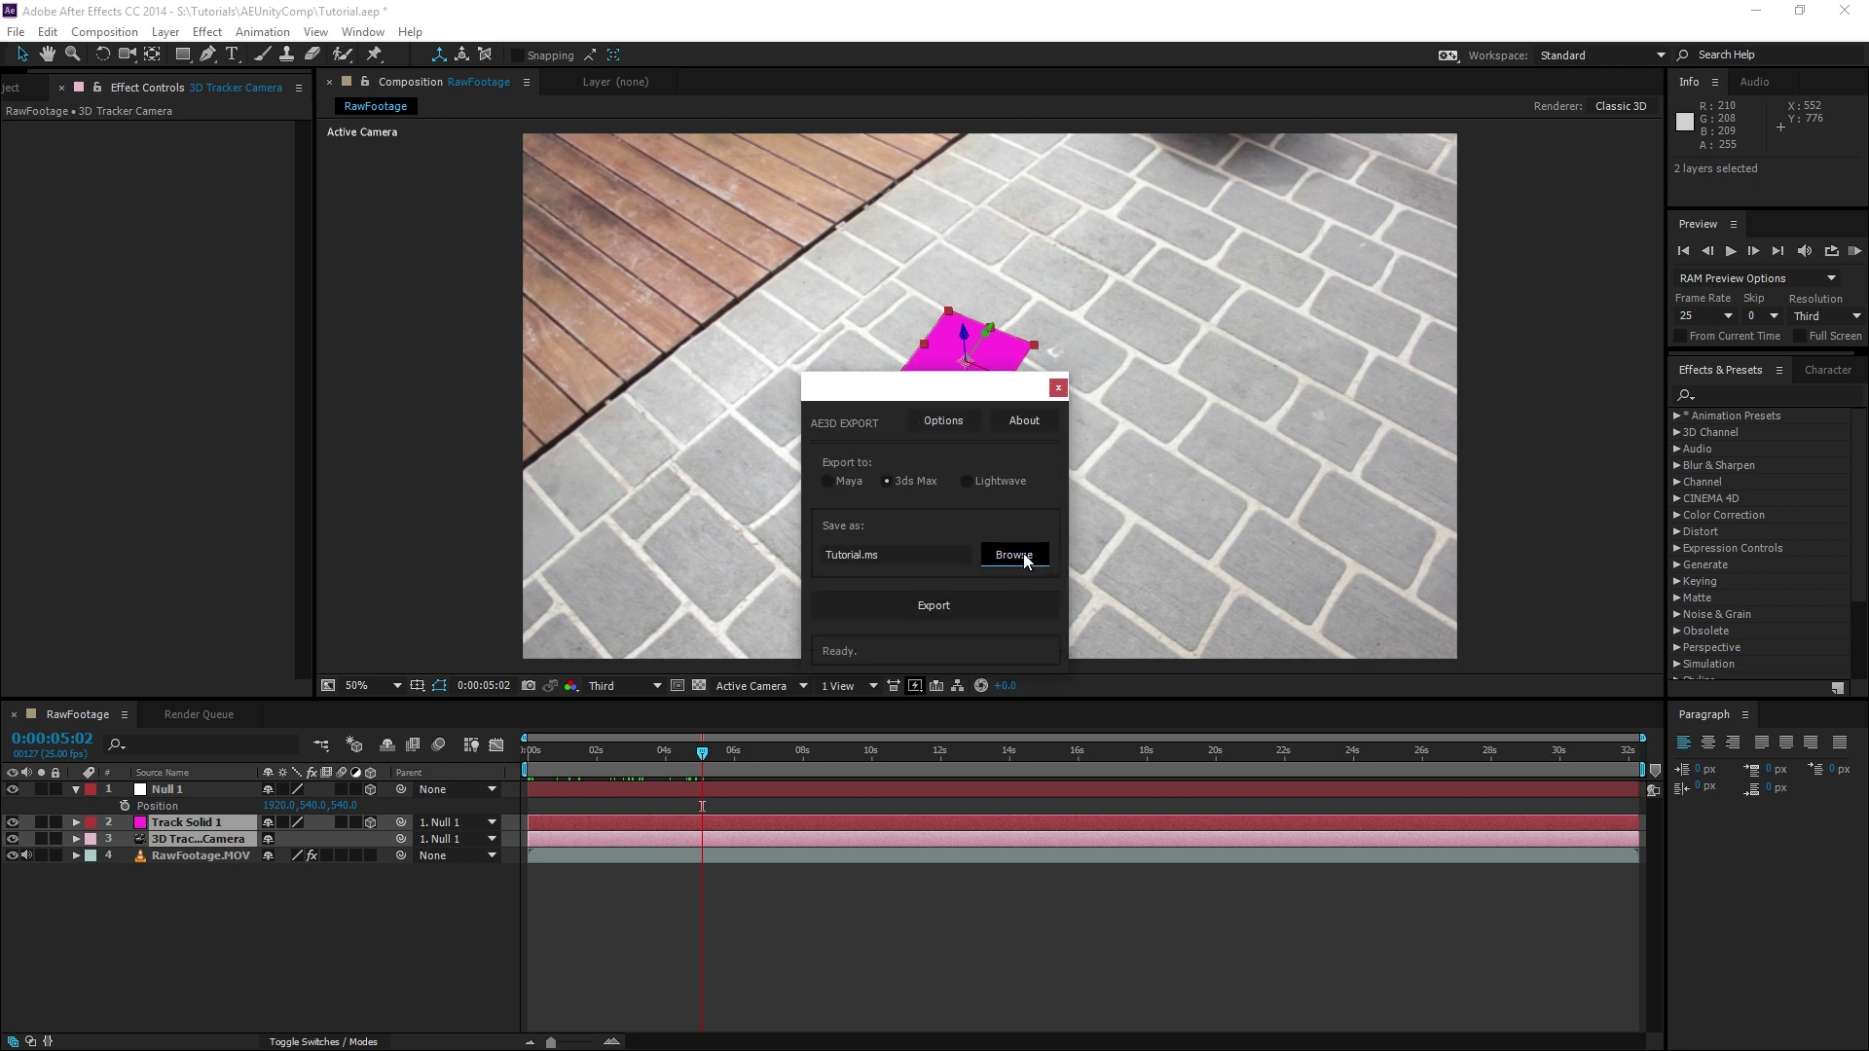
left_click(892, 555)
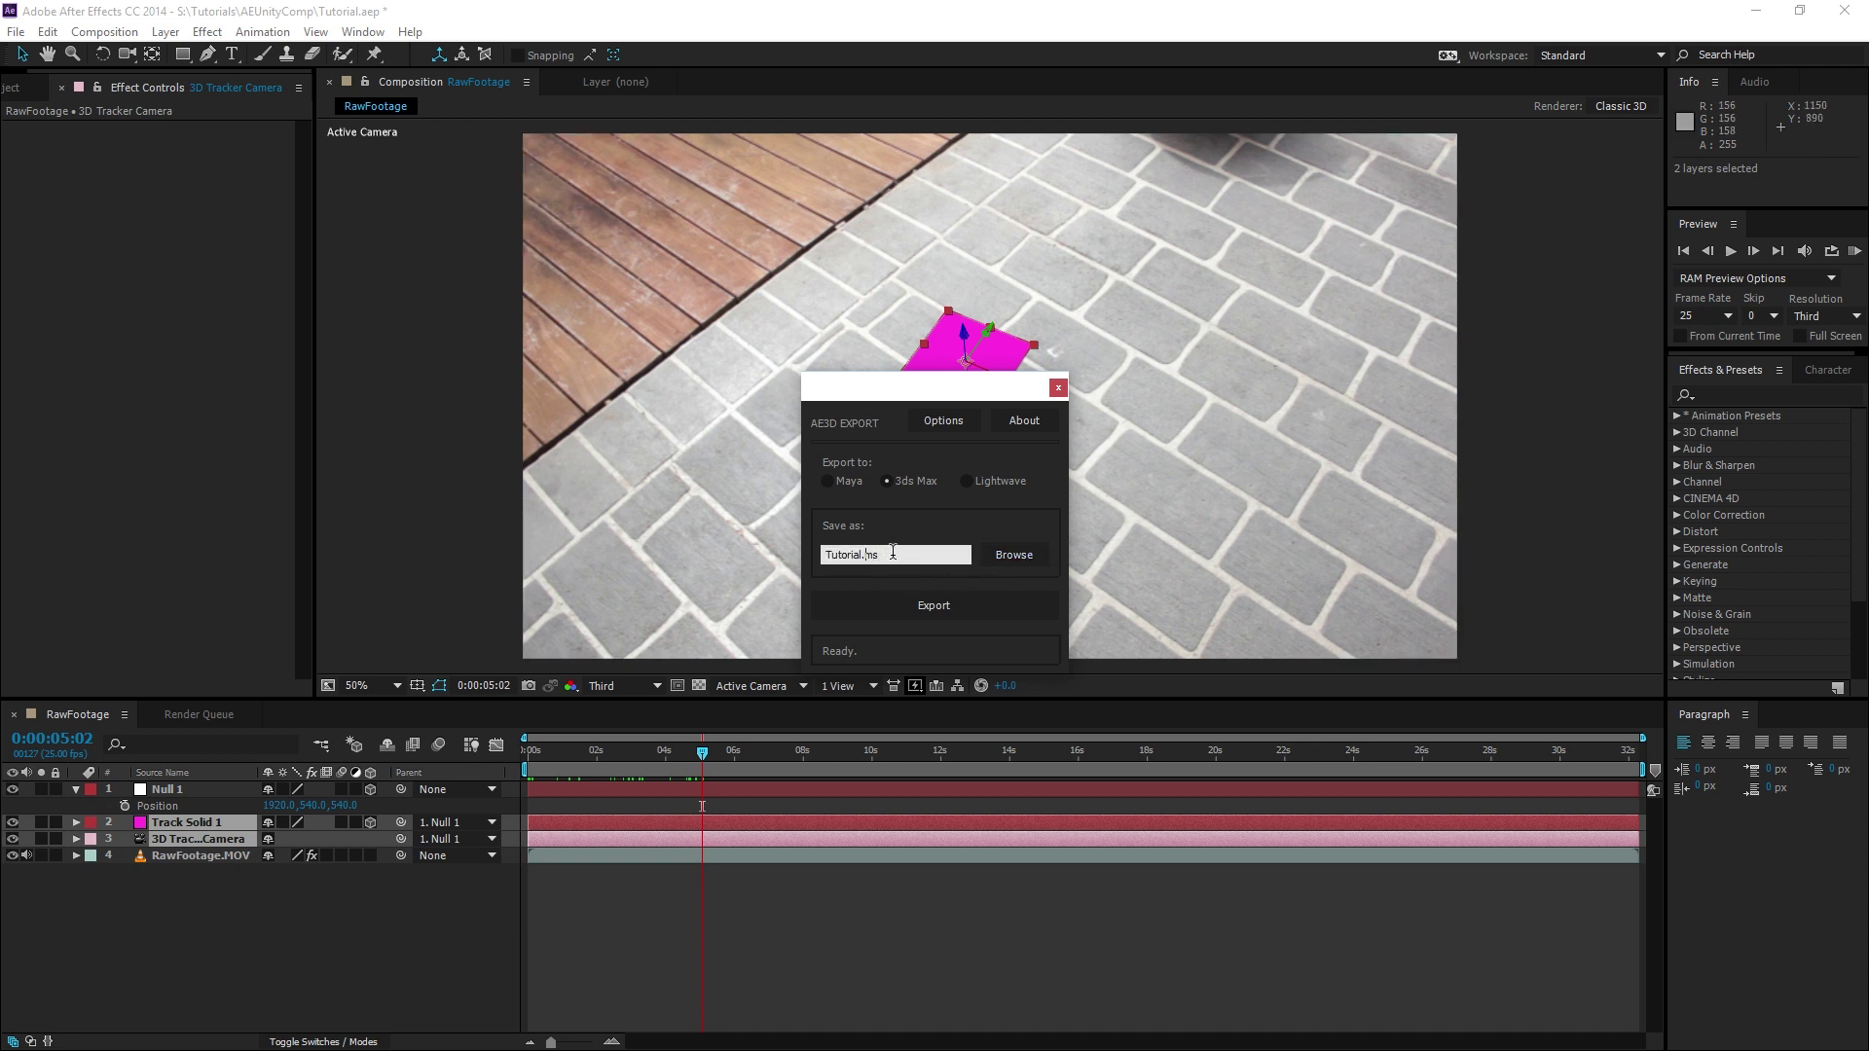
left_click(912, 613)
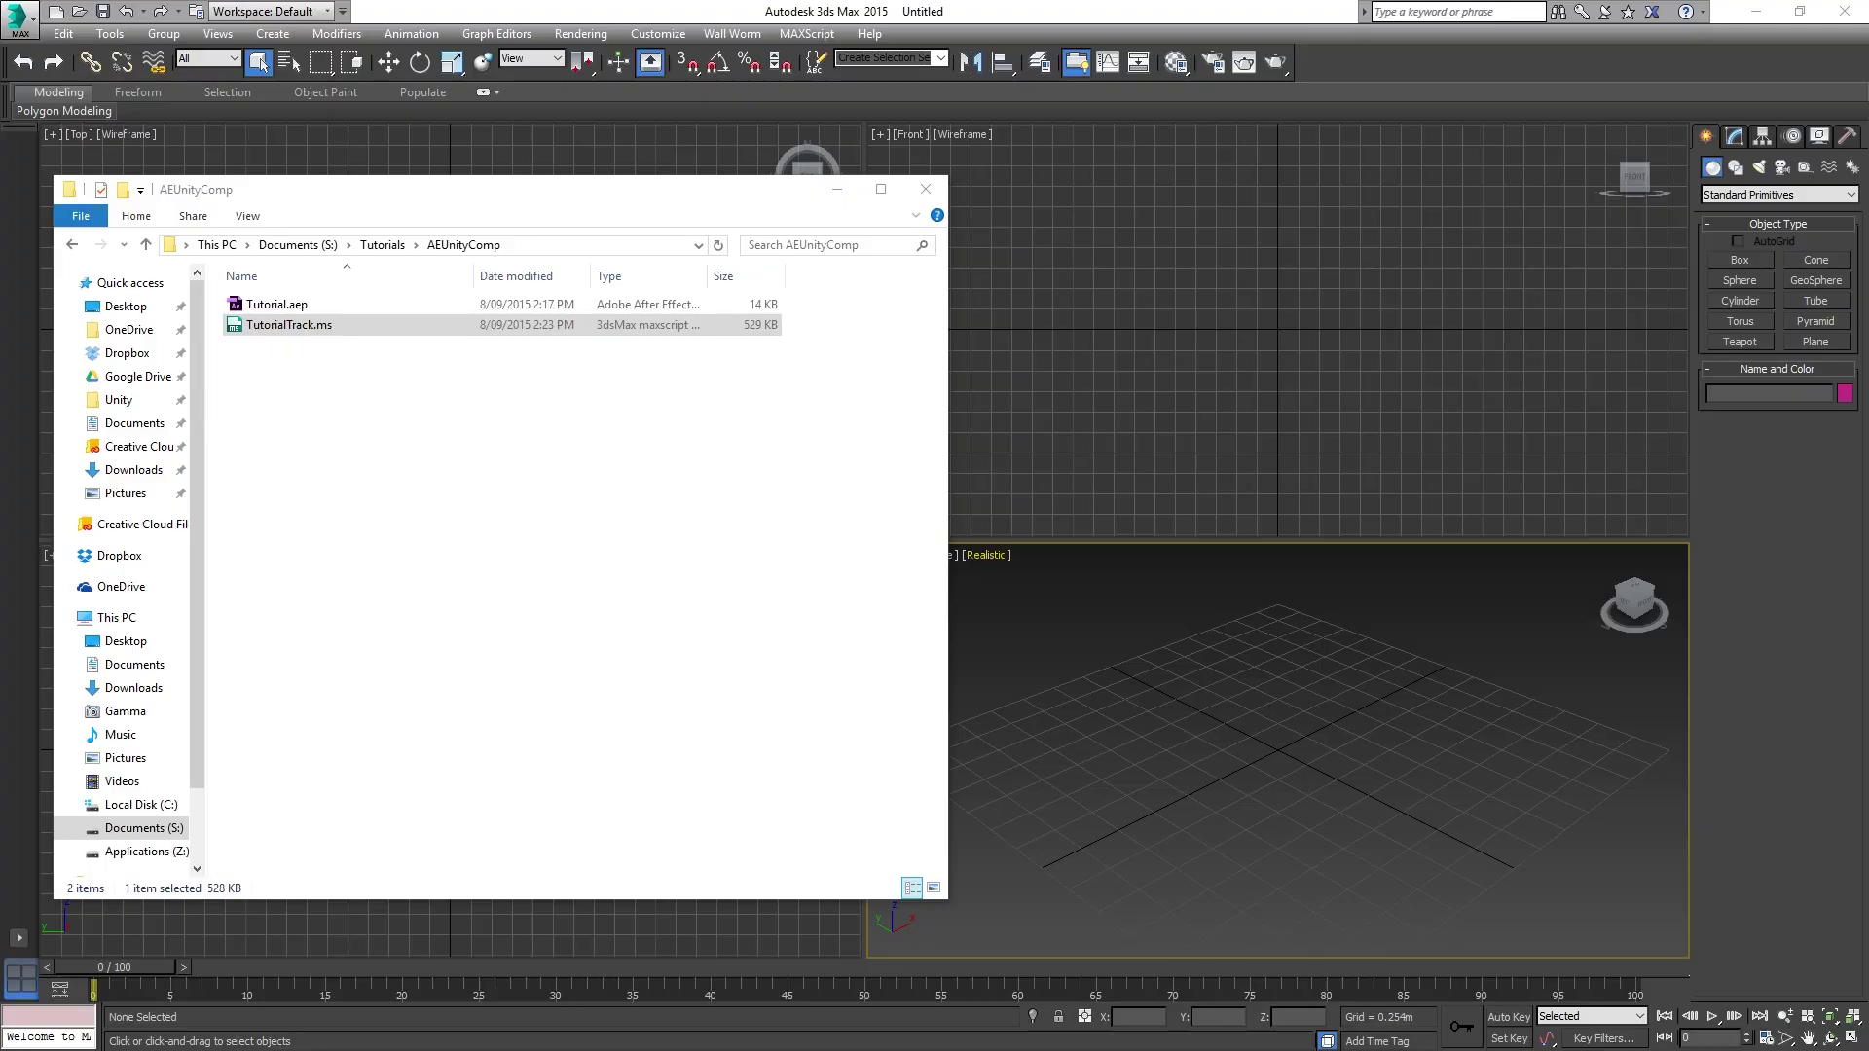
- Drop TutorialTrack.ms into the 3ds Max viewport, zoom out, and scrub the 808-frame timeline
left_click(336, 199)
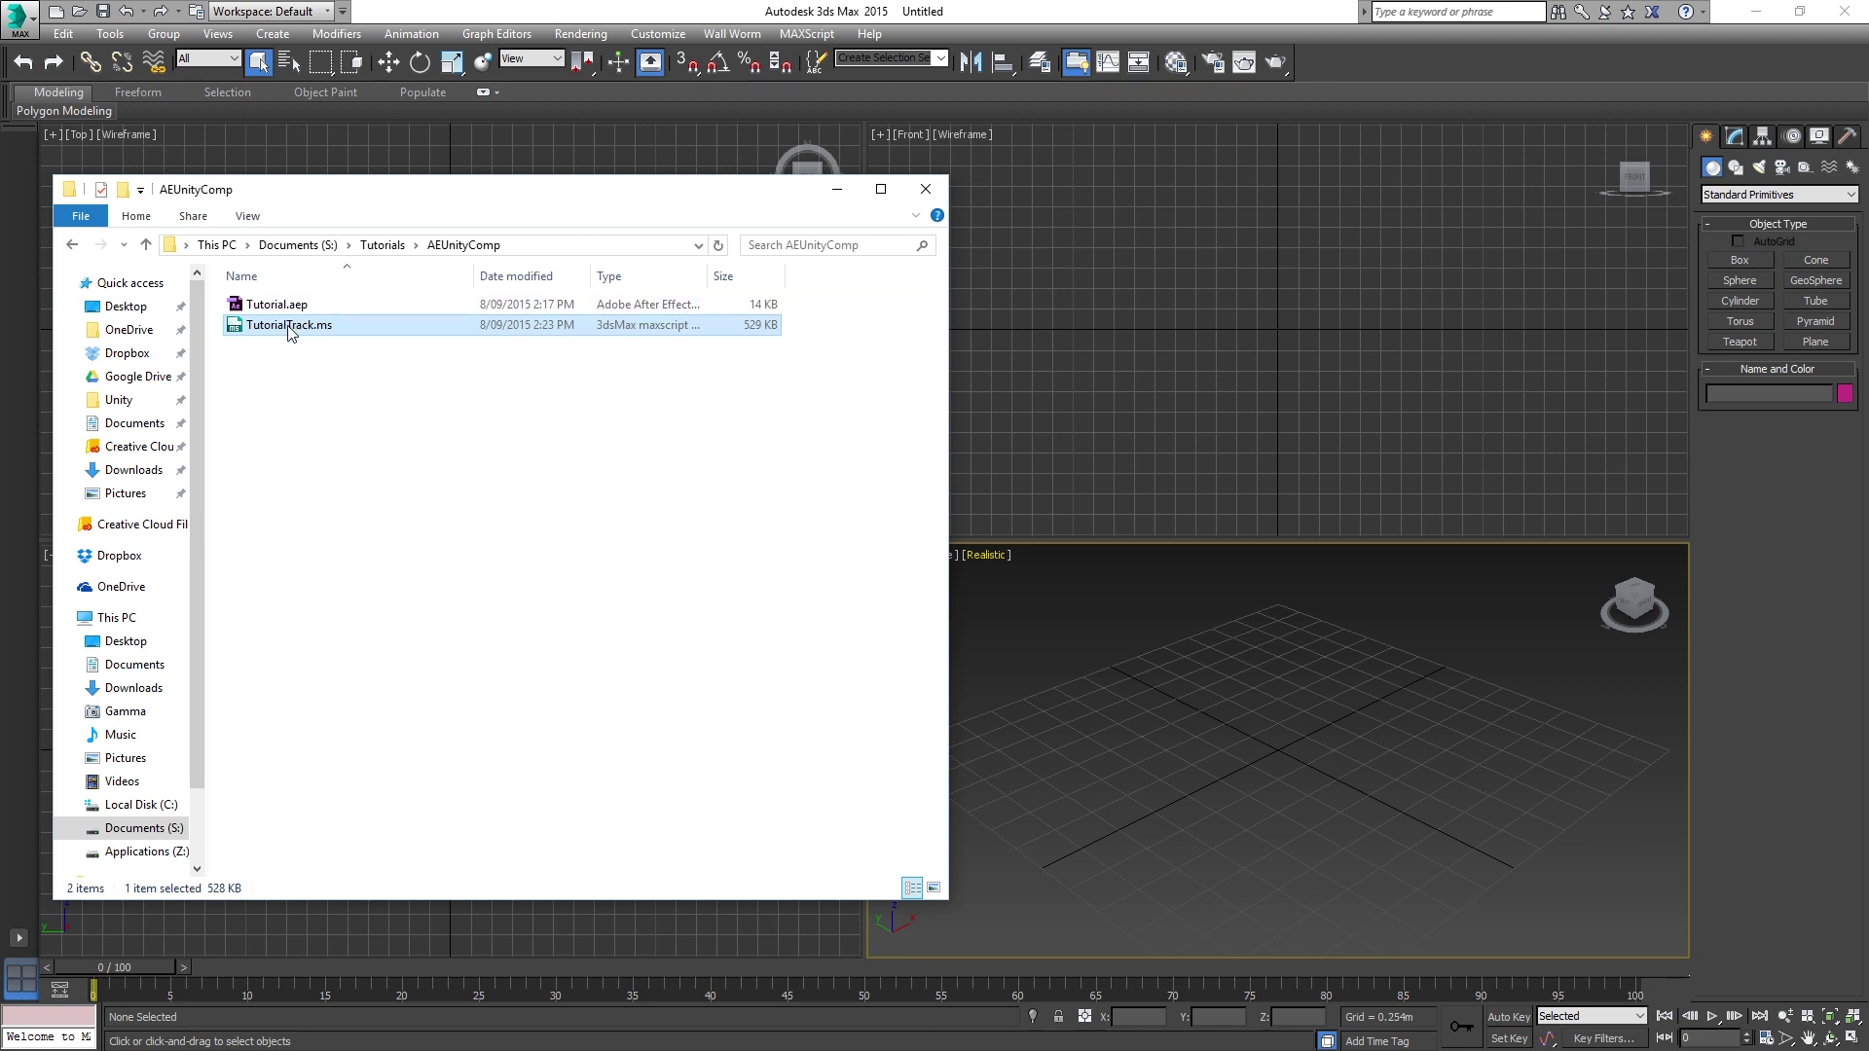
left_click_drag(289, 334, 1287, 752)
left_click(1433, 777)
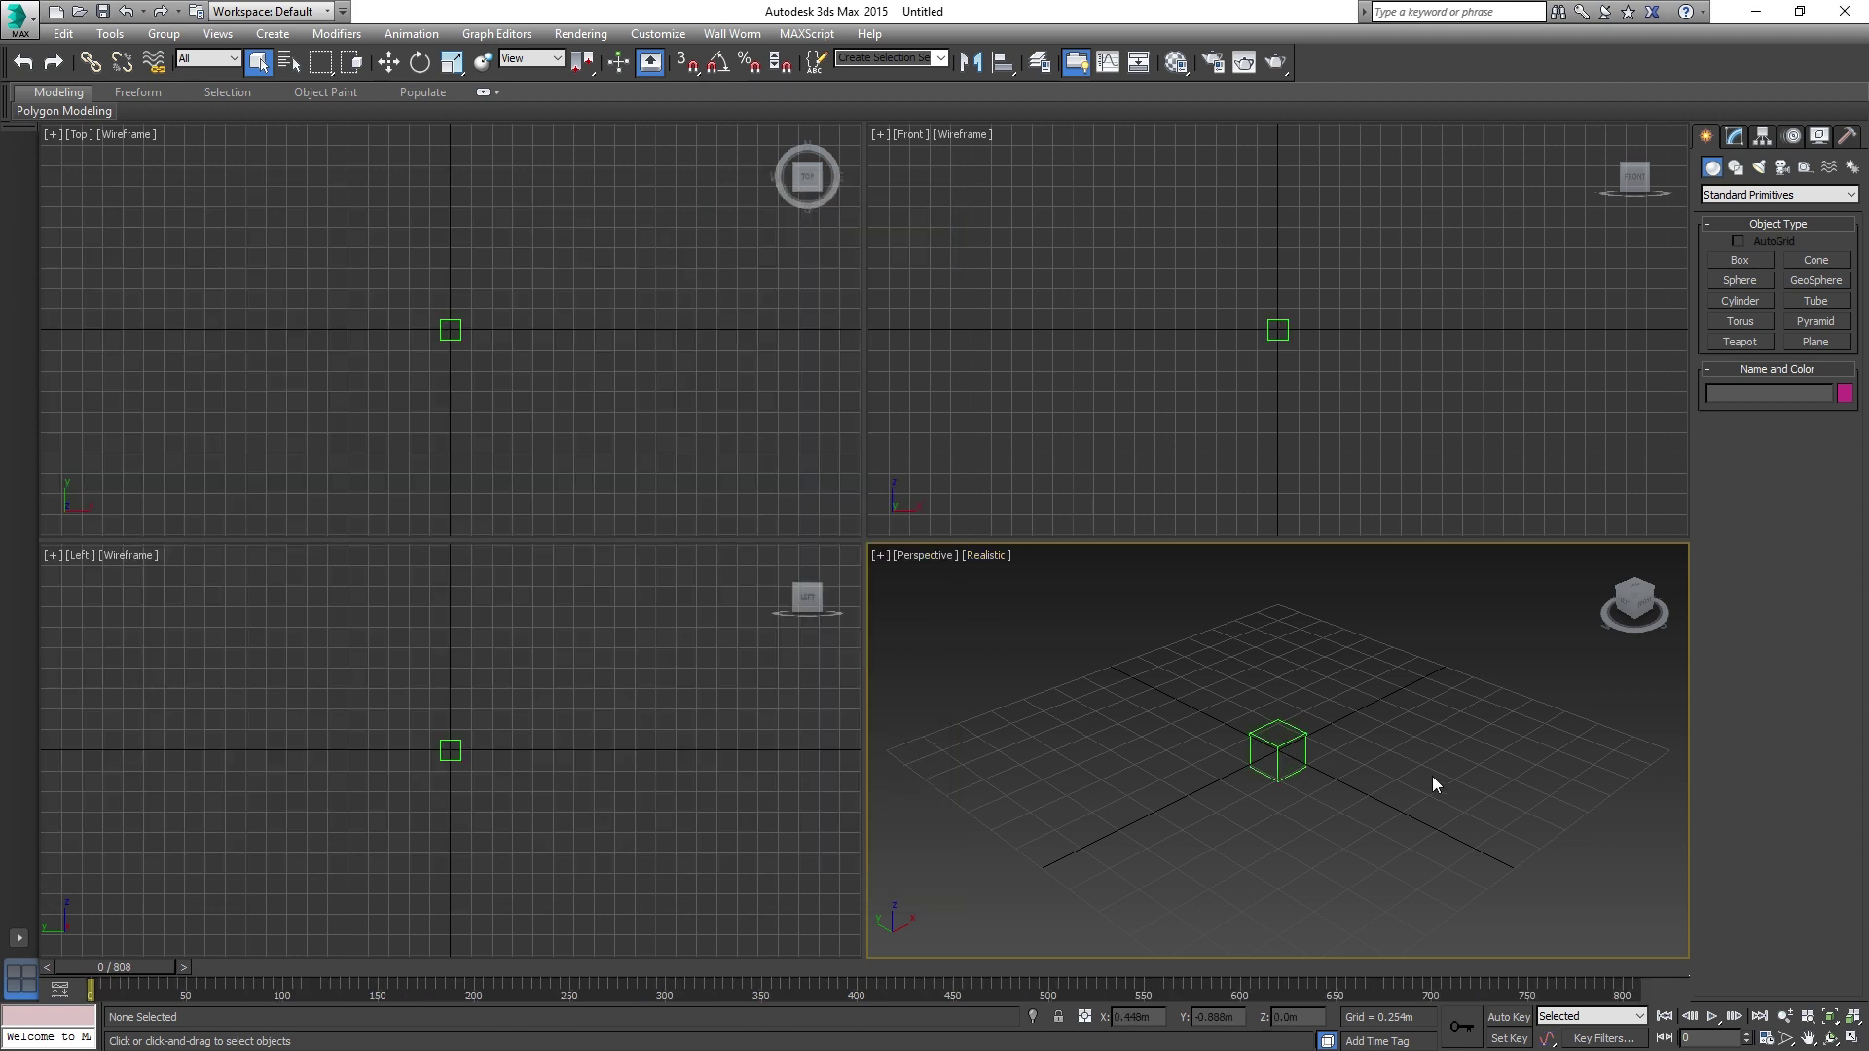
scroll(1433, 774, "down", 10)
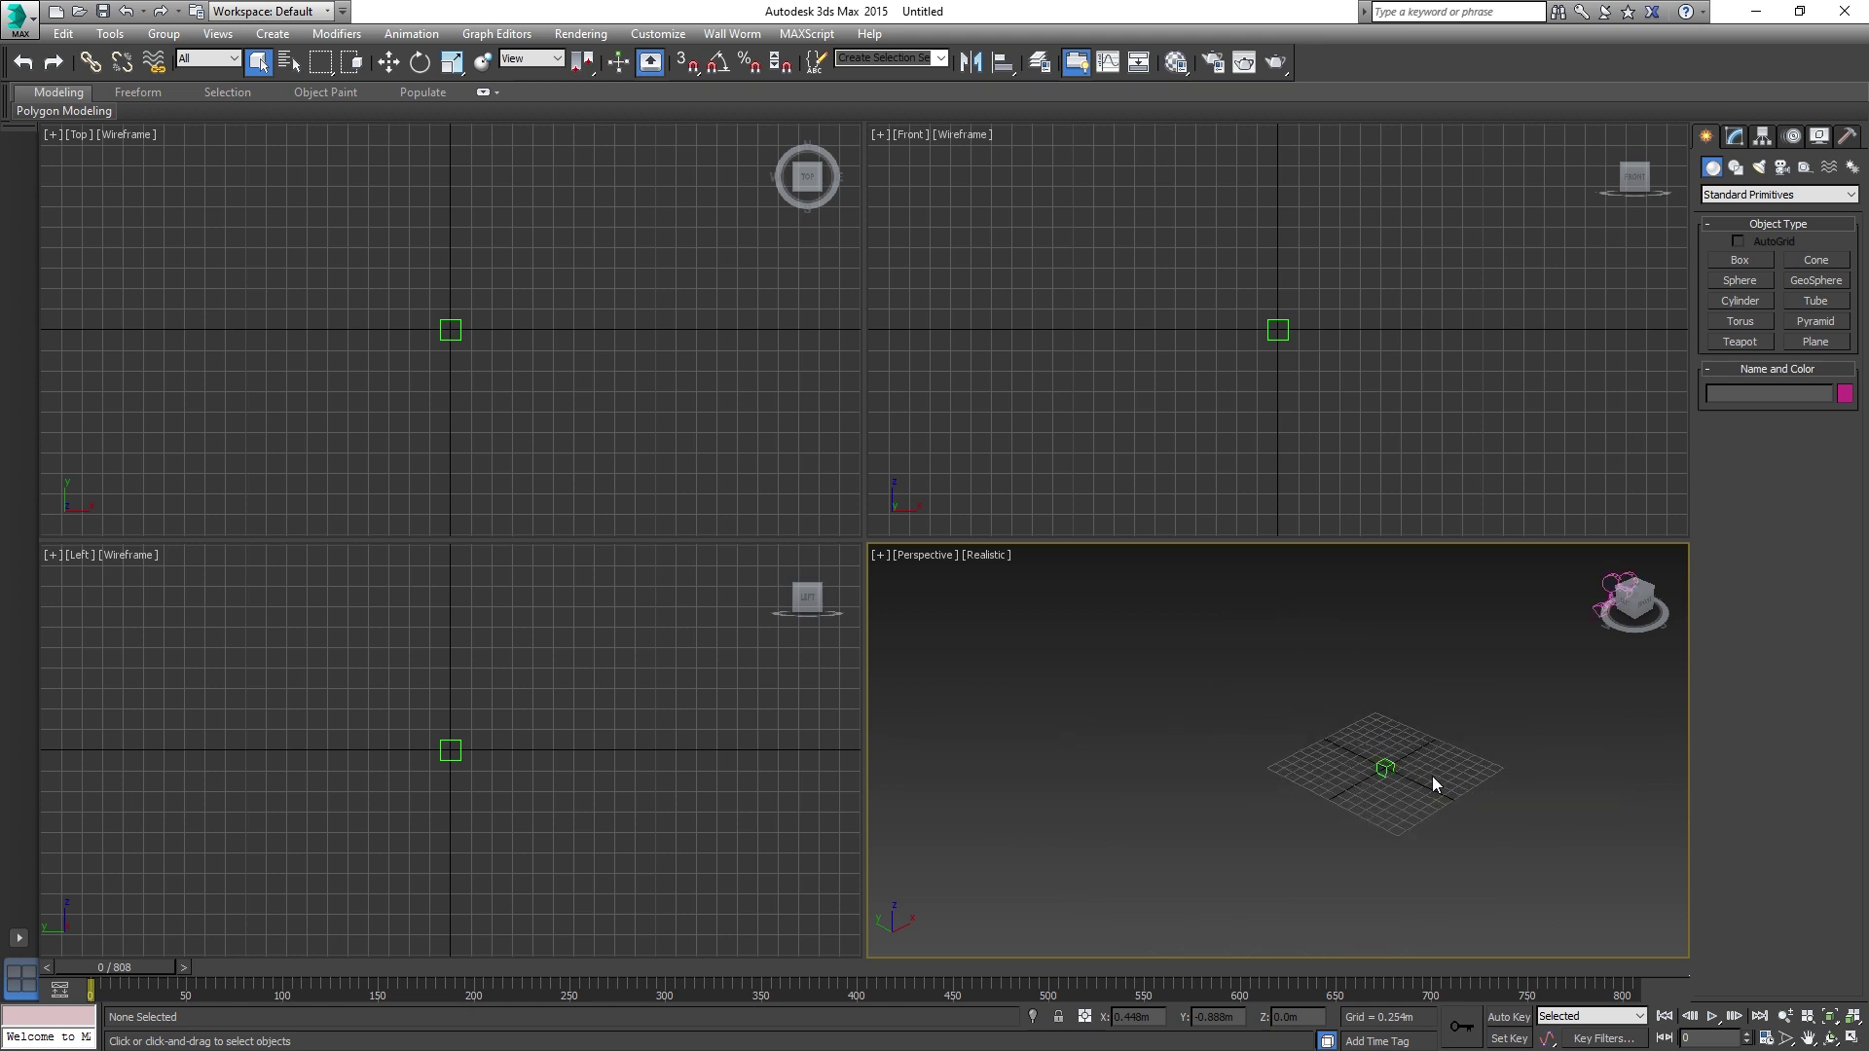
left_click_drag(1433, 775, 1216, 789)
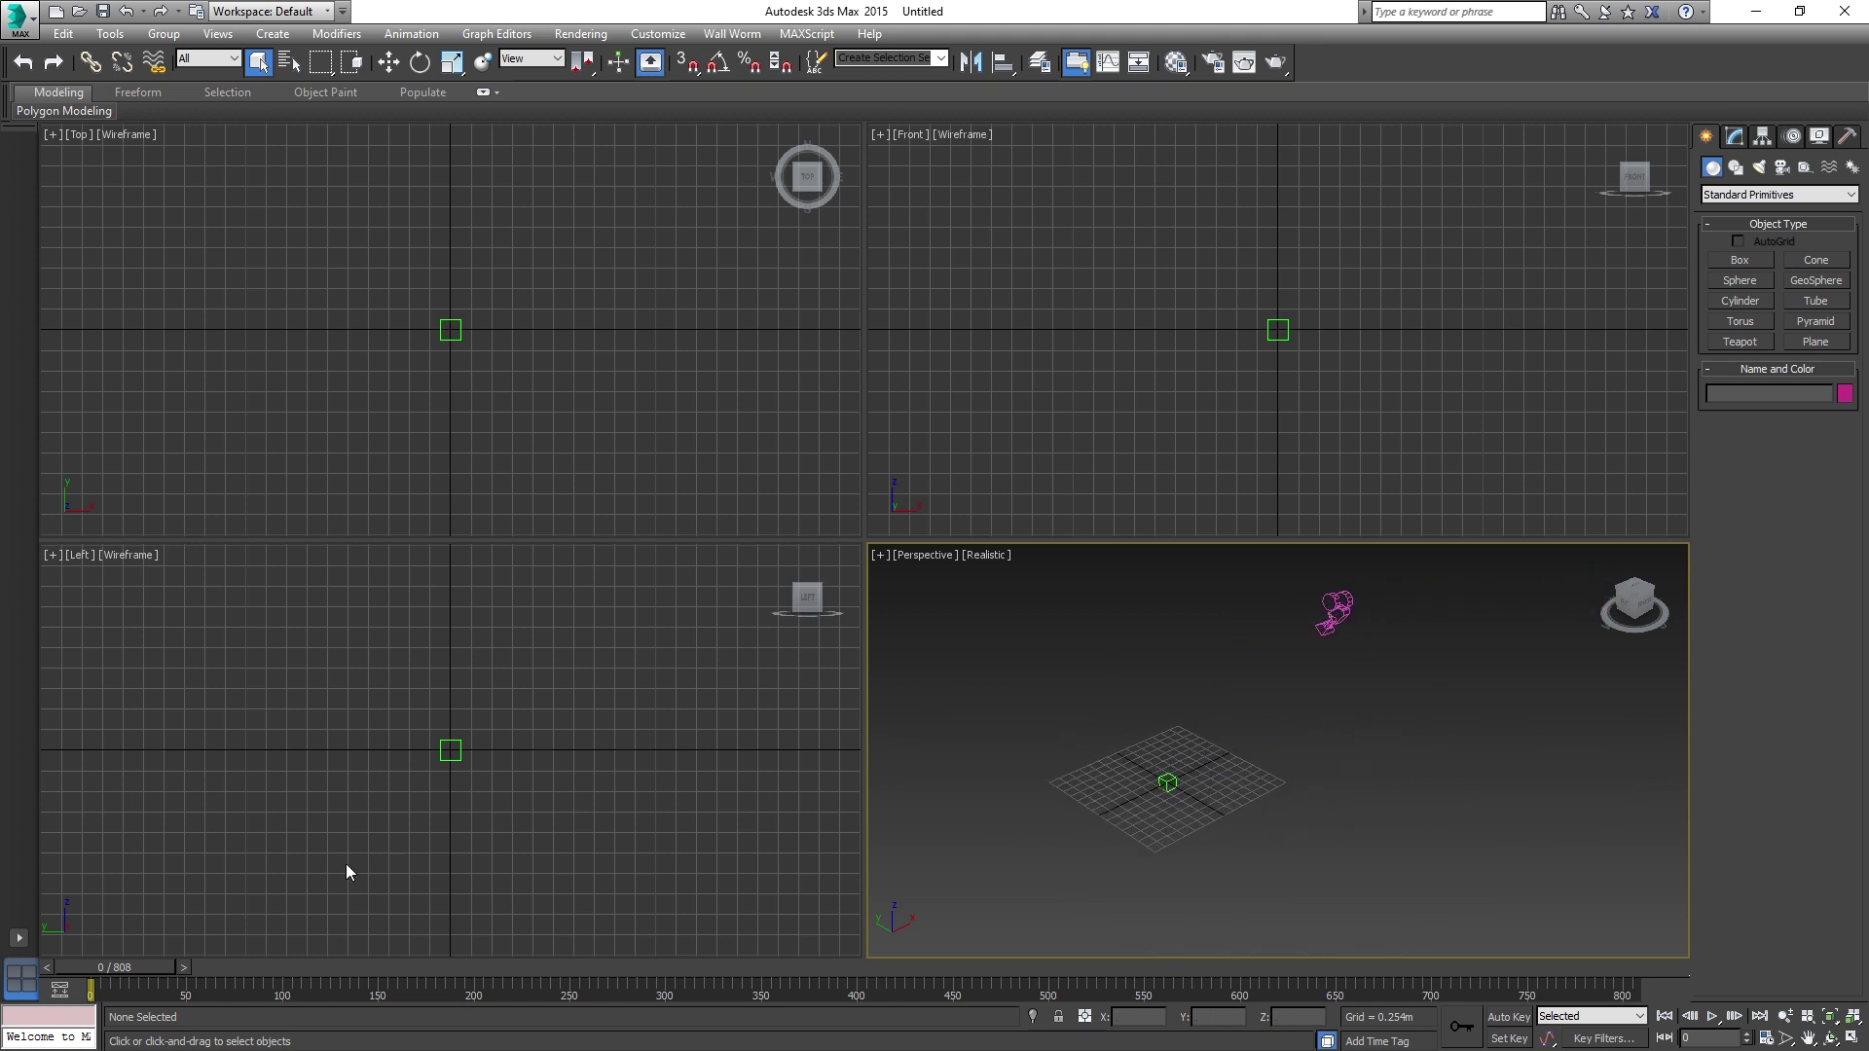
left_click_drag(132, 966, 97, 1044)
- Select the animated camera and its helper and start Export Selected
key("q")
left_click_drag(1487, 896, 991, 567)
left_click(25, 19)
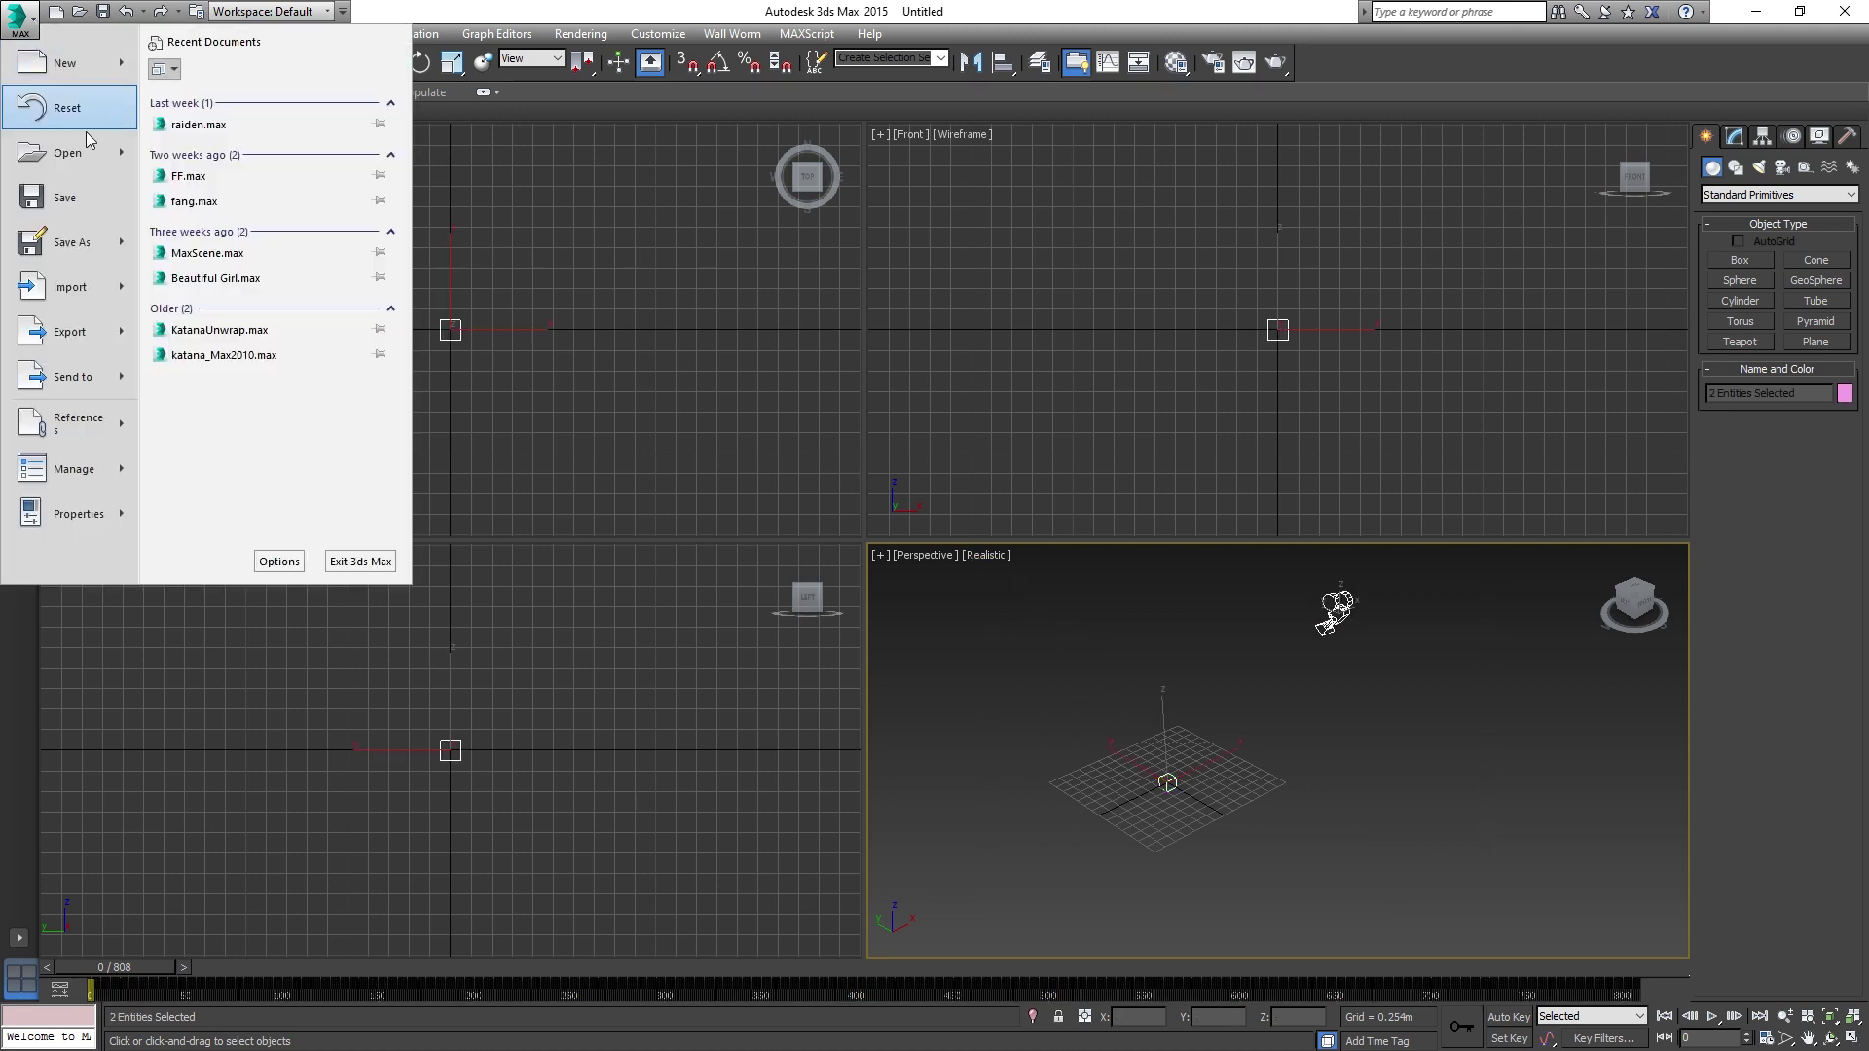
mouse_move(68, 331)
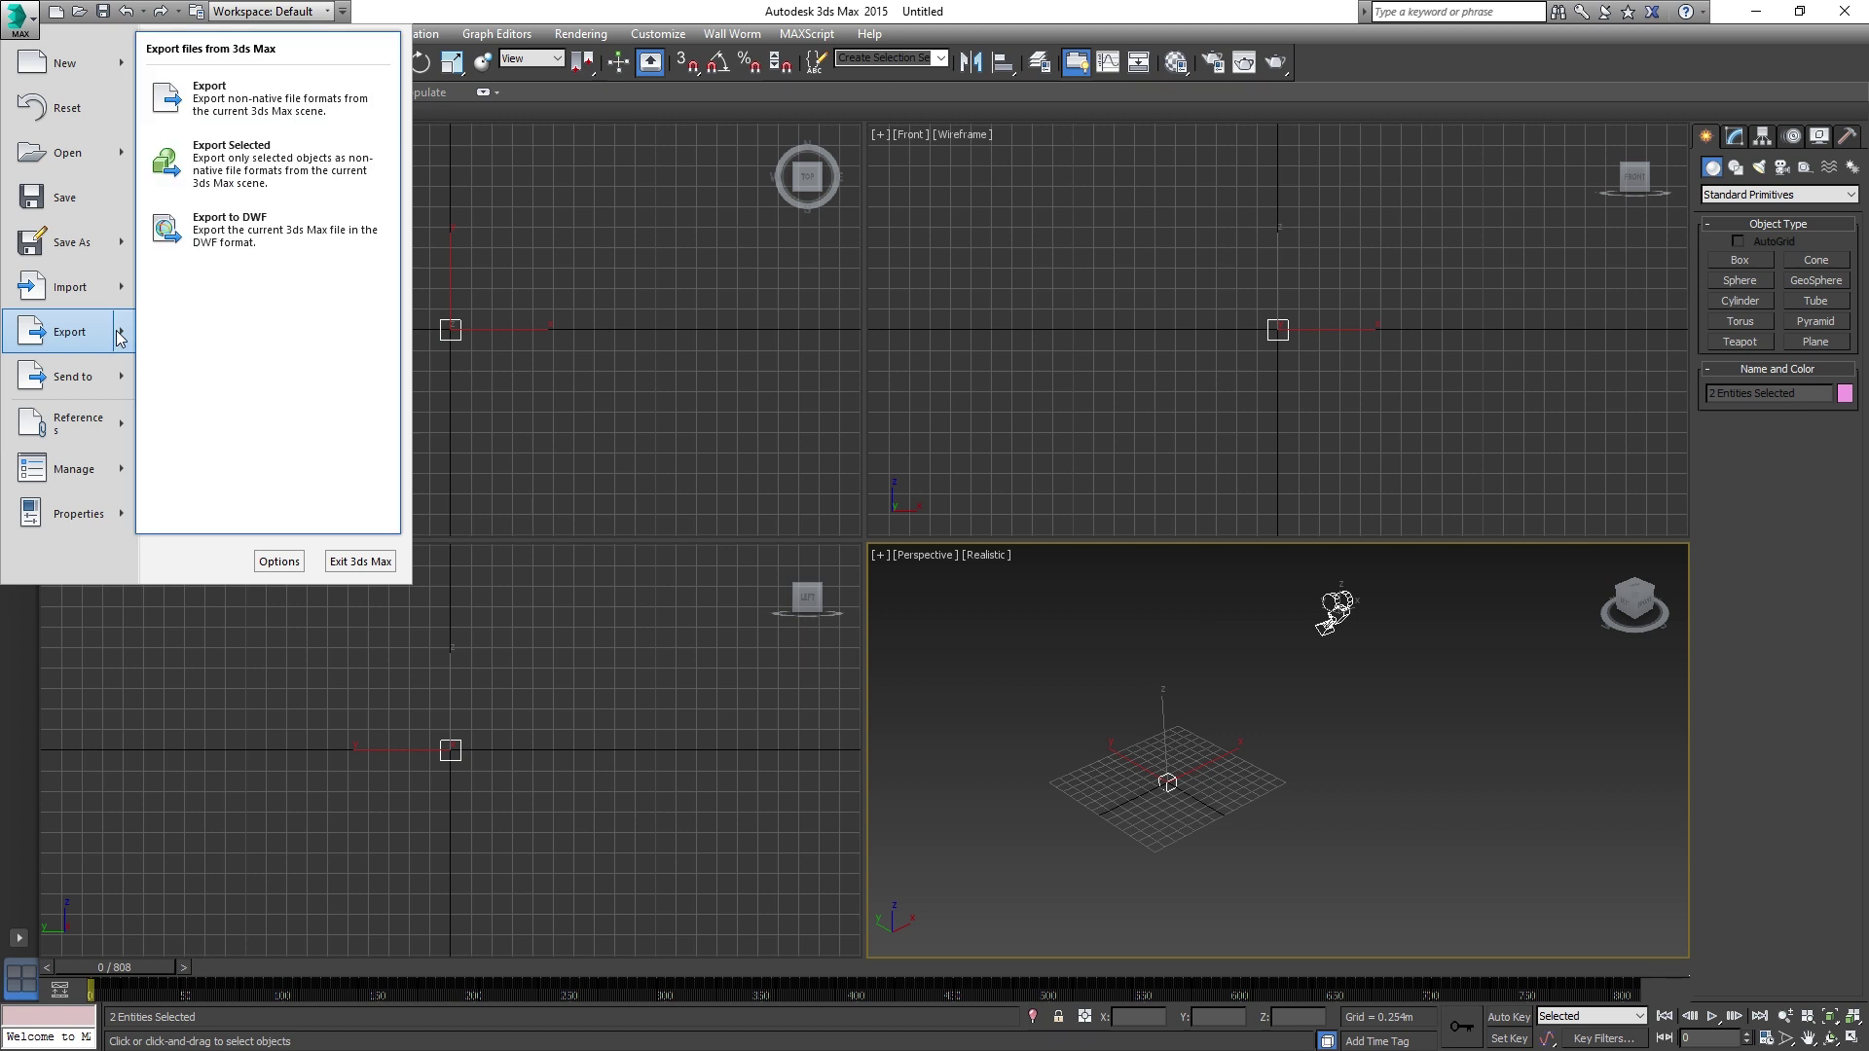
left_click(225, 176)
- Browse to S:\Tutorials\AEUnityComp as the FBX export destination
left_click(56, 302)
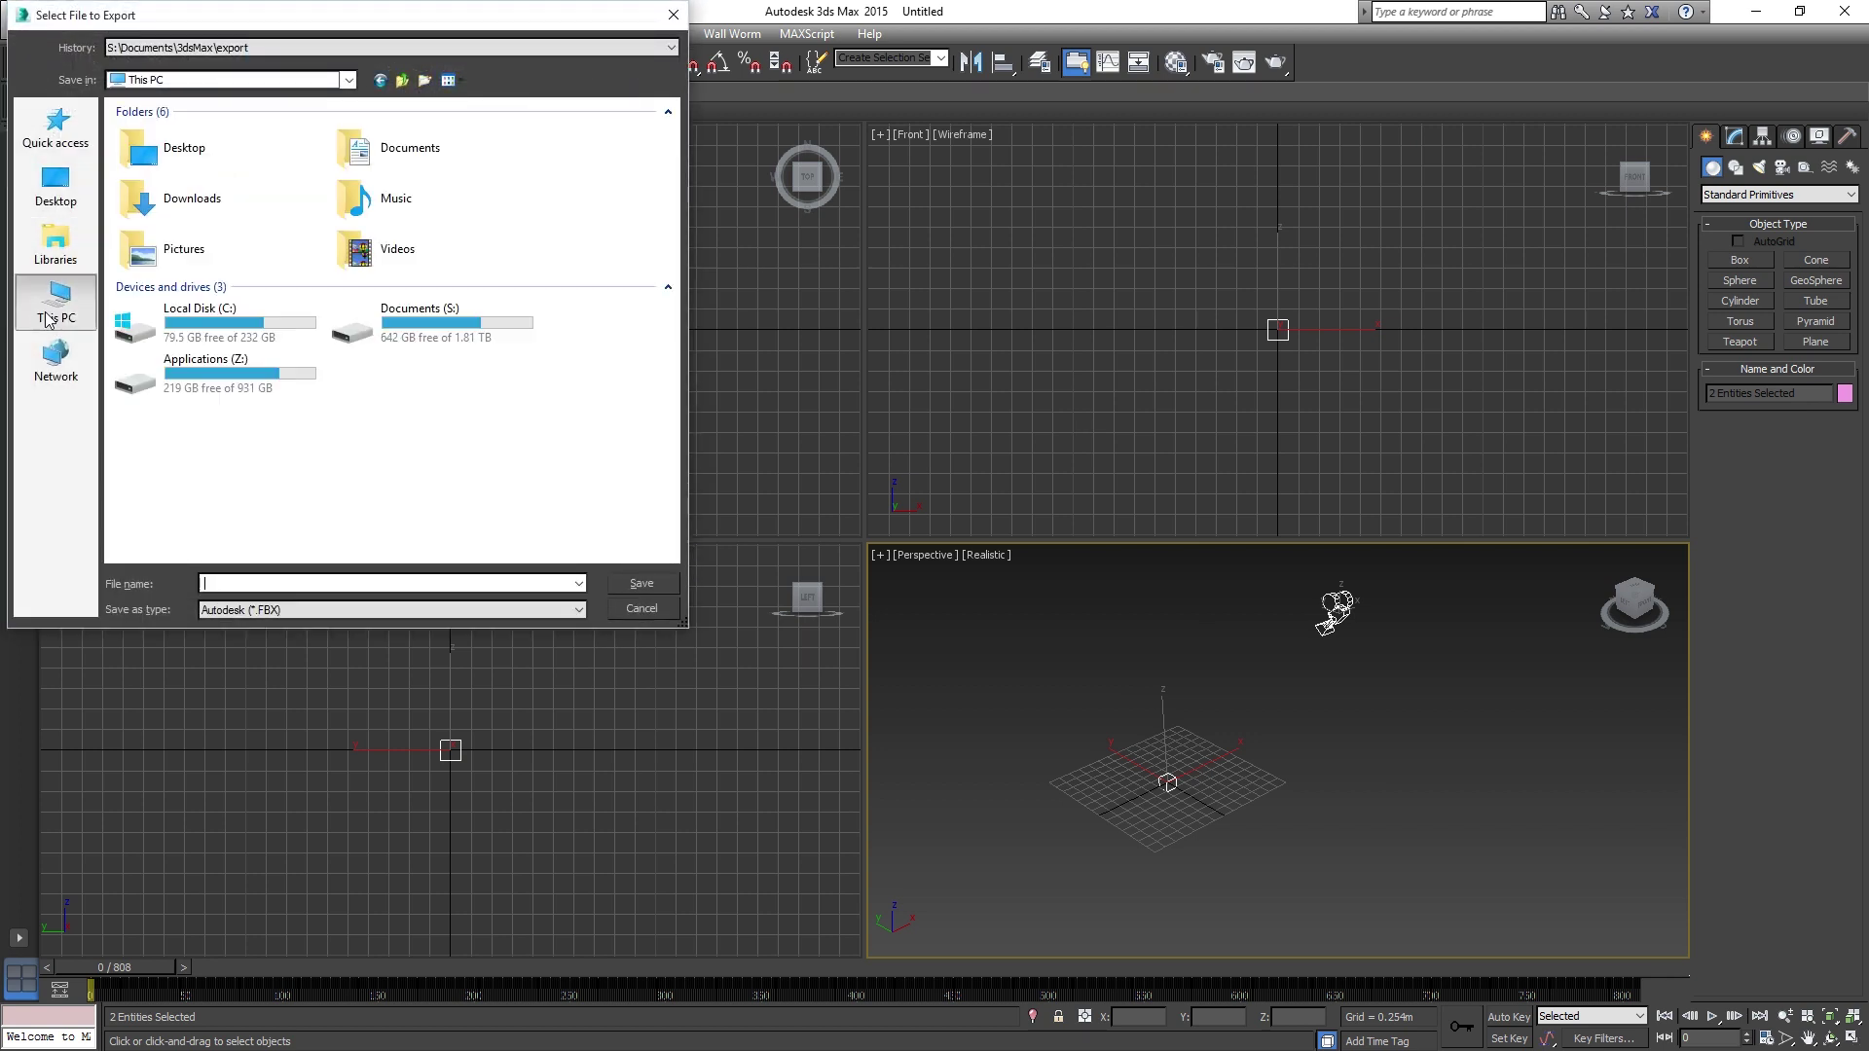
double_click(417, 333)
double_click(156, 338)
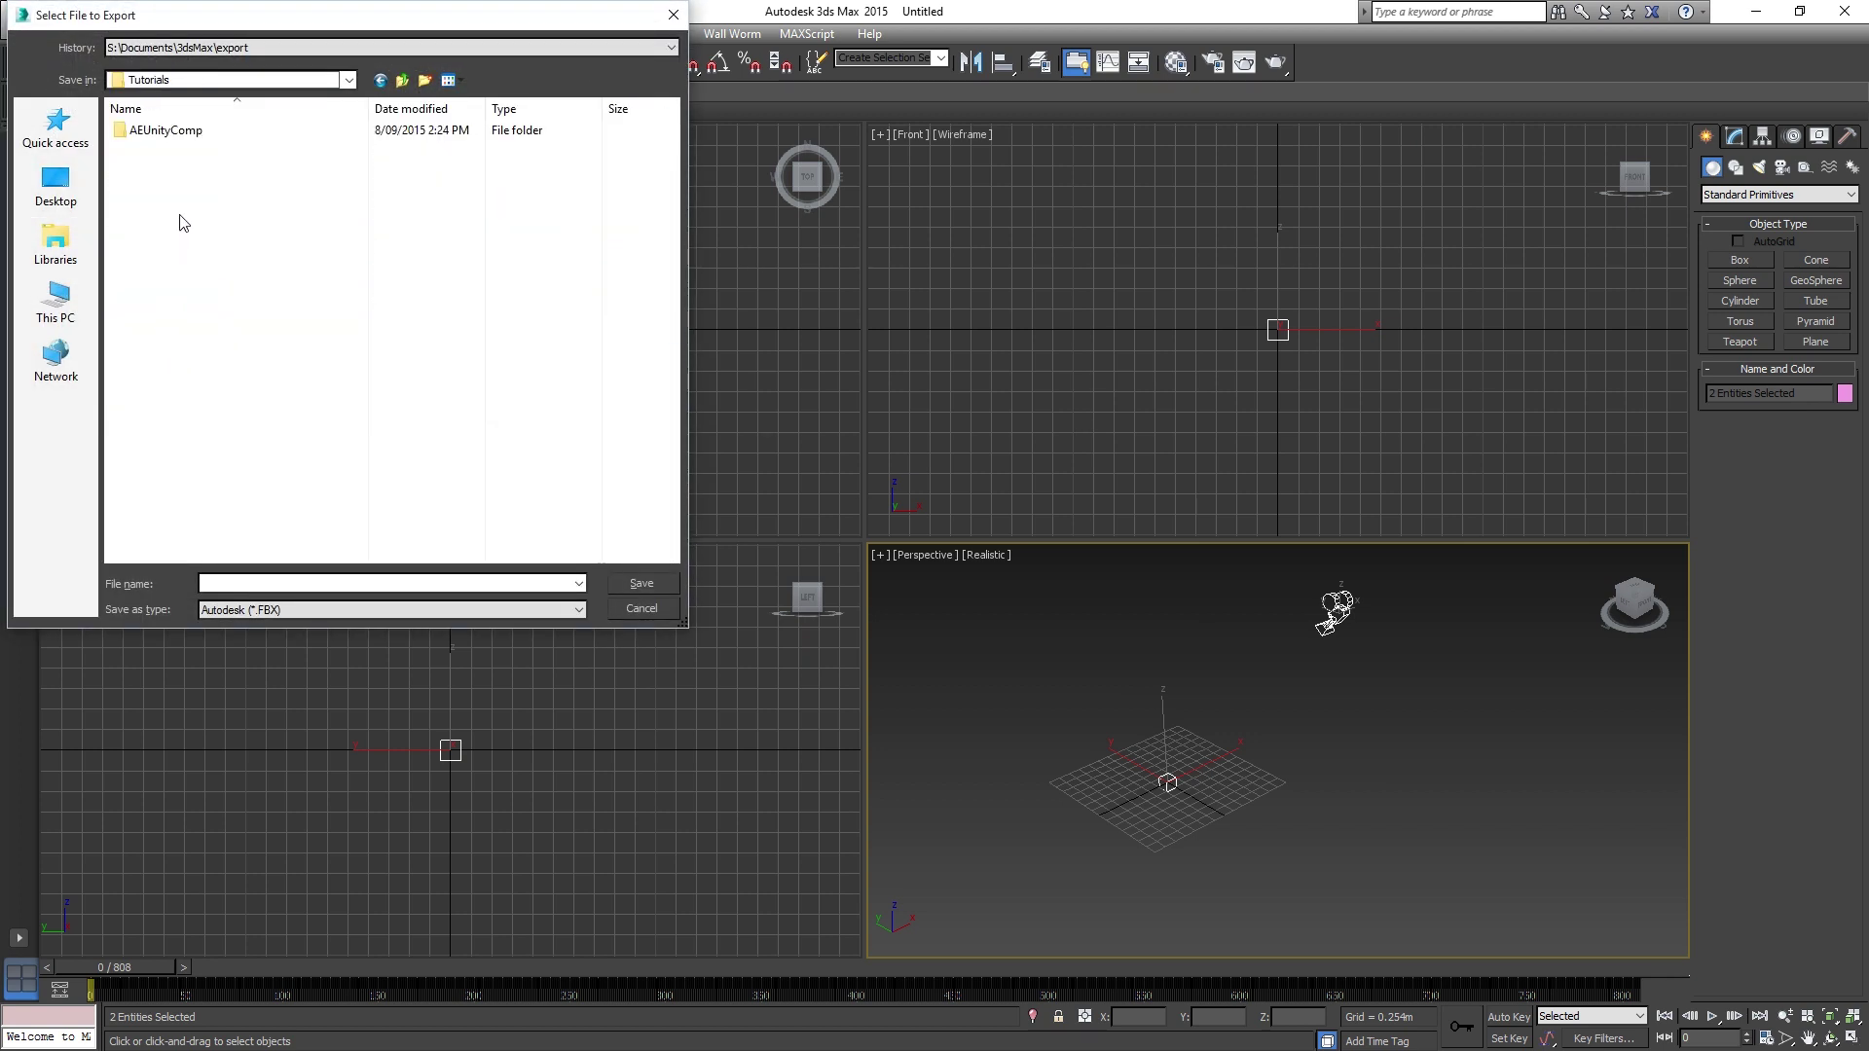
double_click(166, 129)
left_click(287, 582)
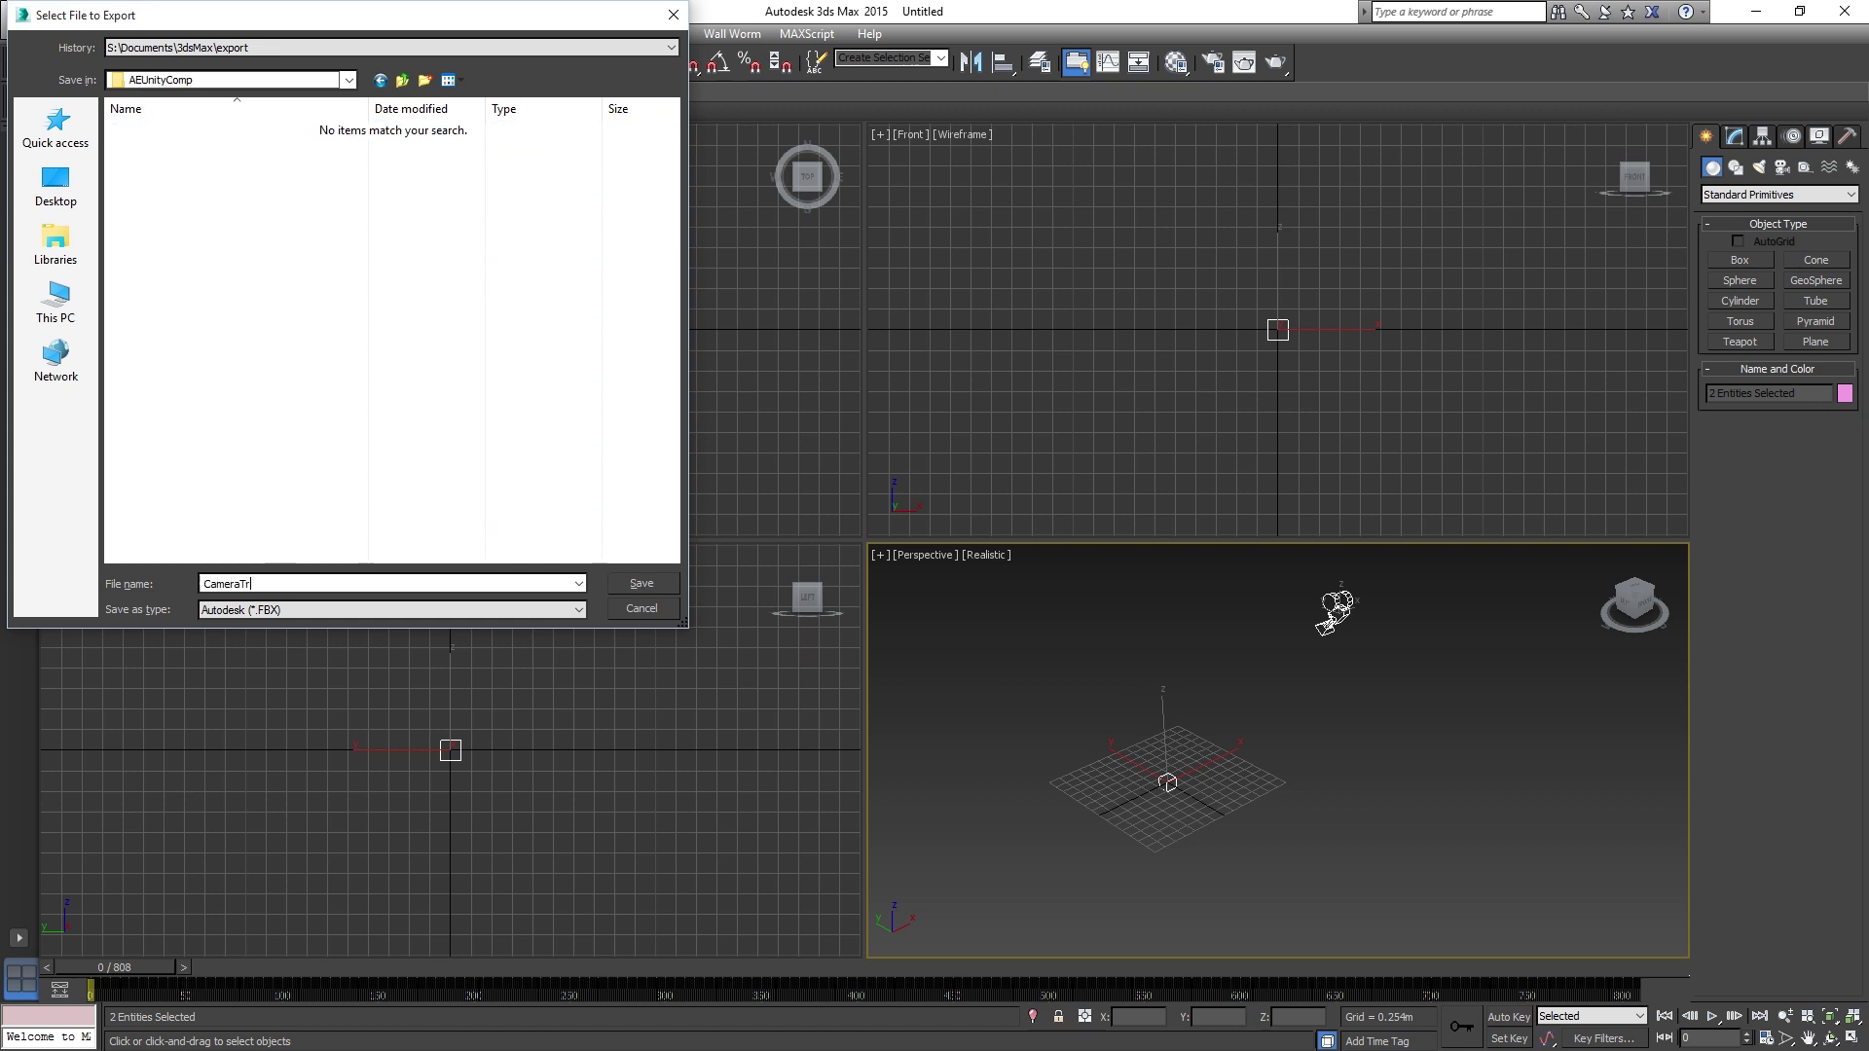
- Save the export as CameraTracker with animation baked over frames 0–808, dismissing the warnings
type("CameraTracker")
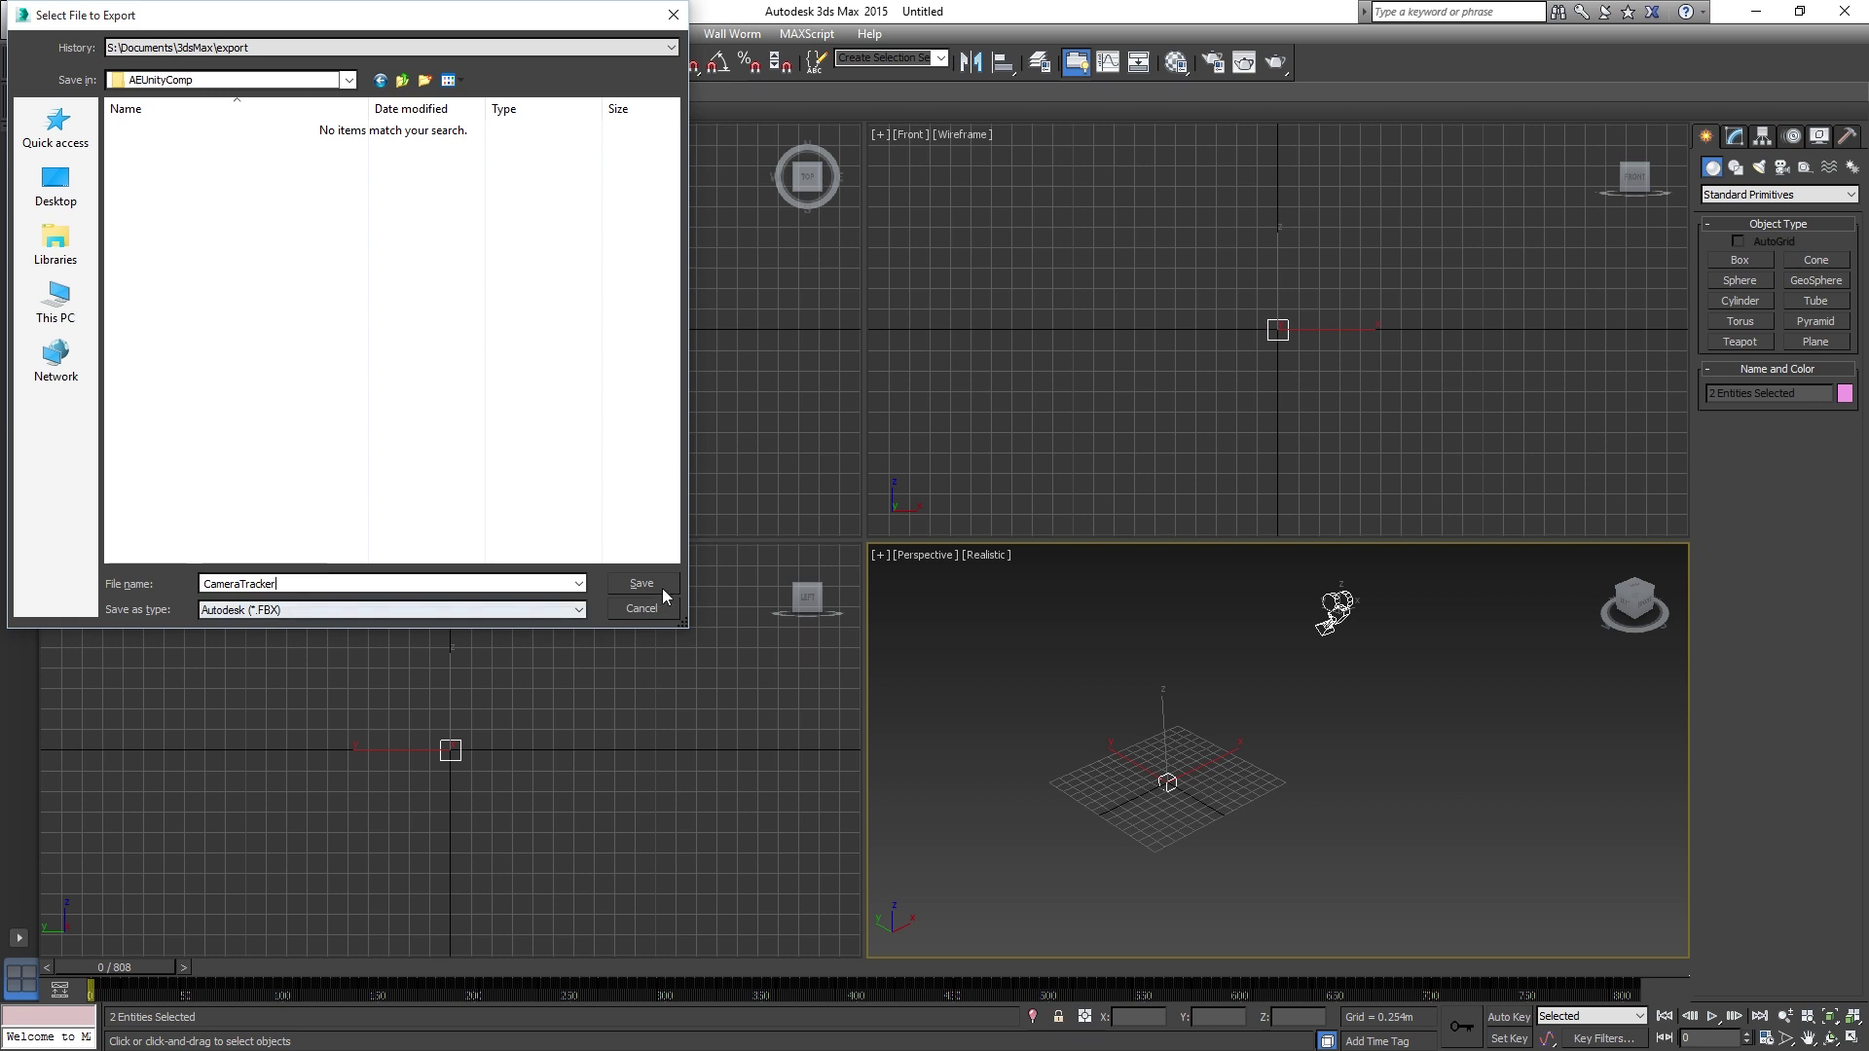
left_click(661, 587)
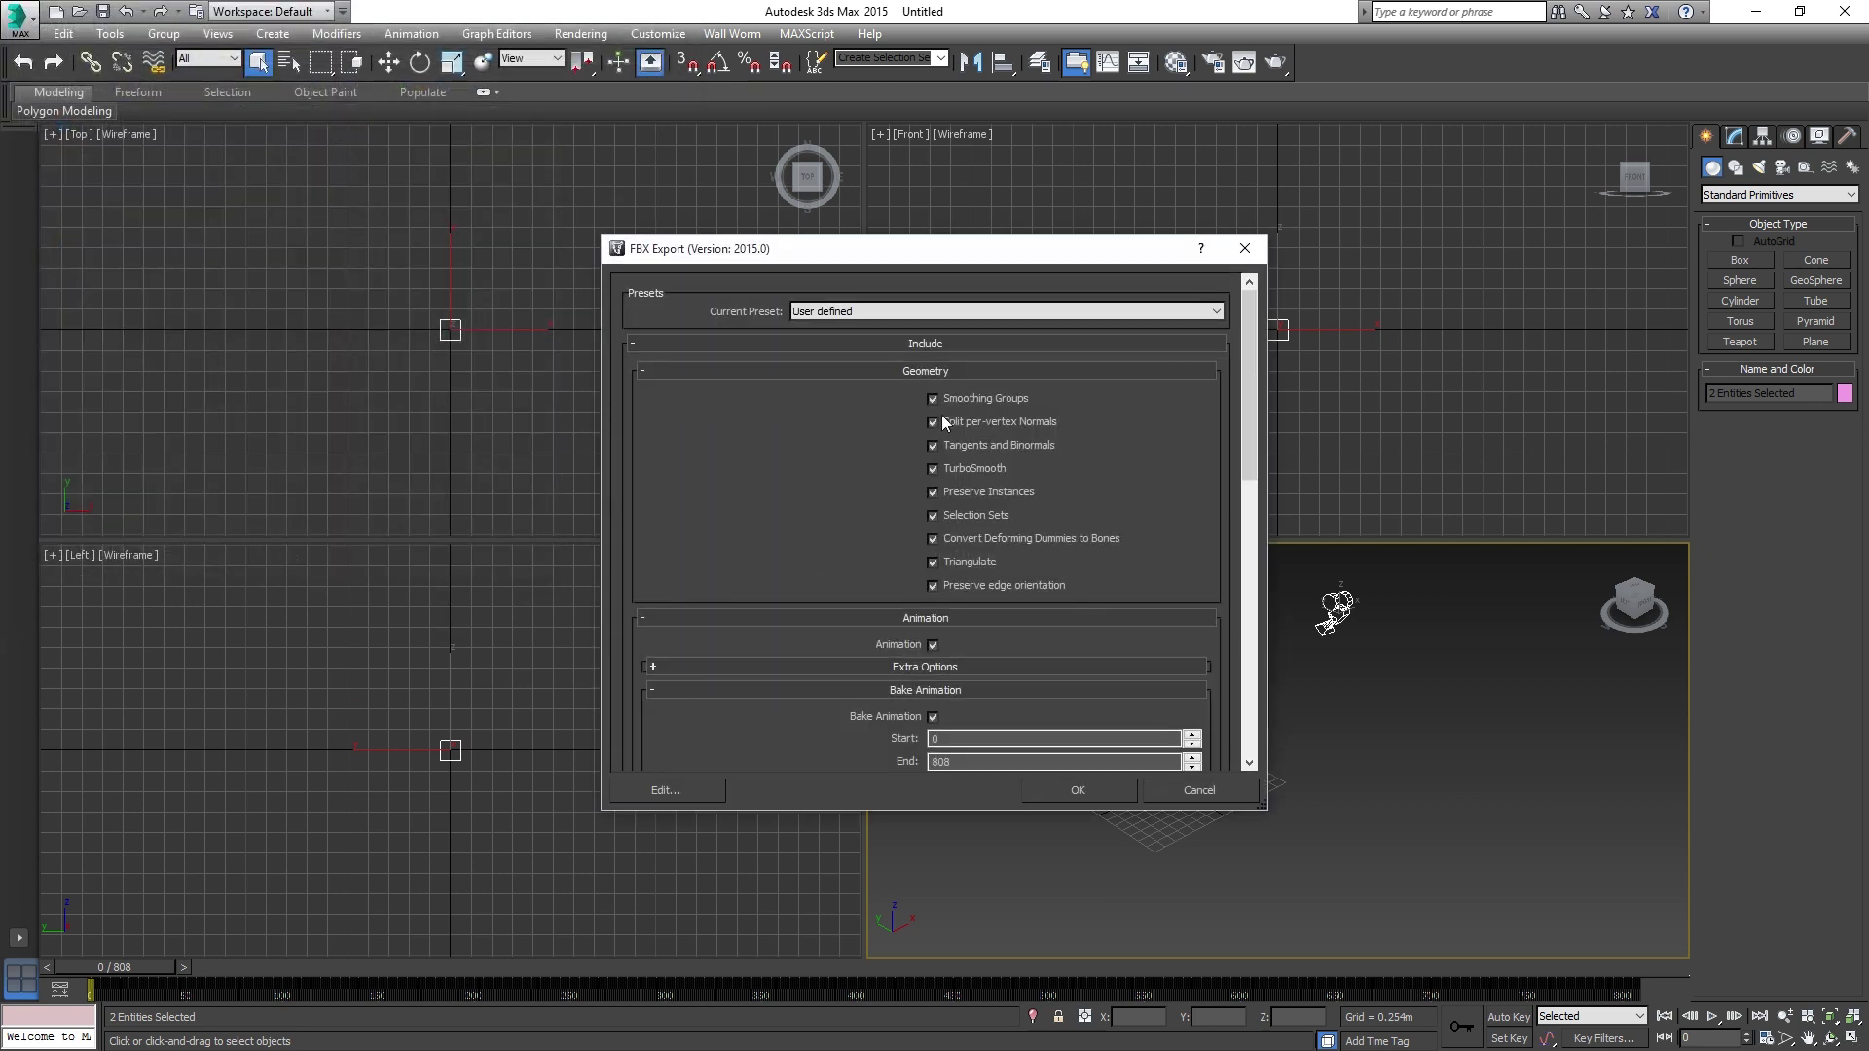
scroll(950, 403, "down", 2)
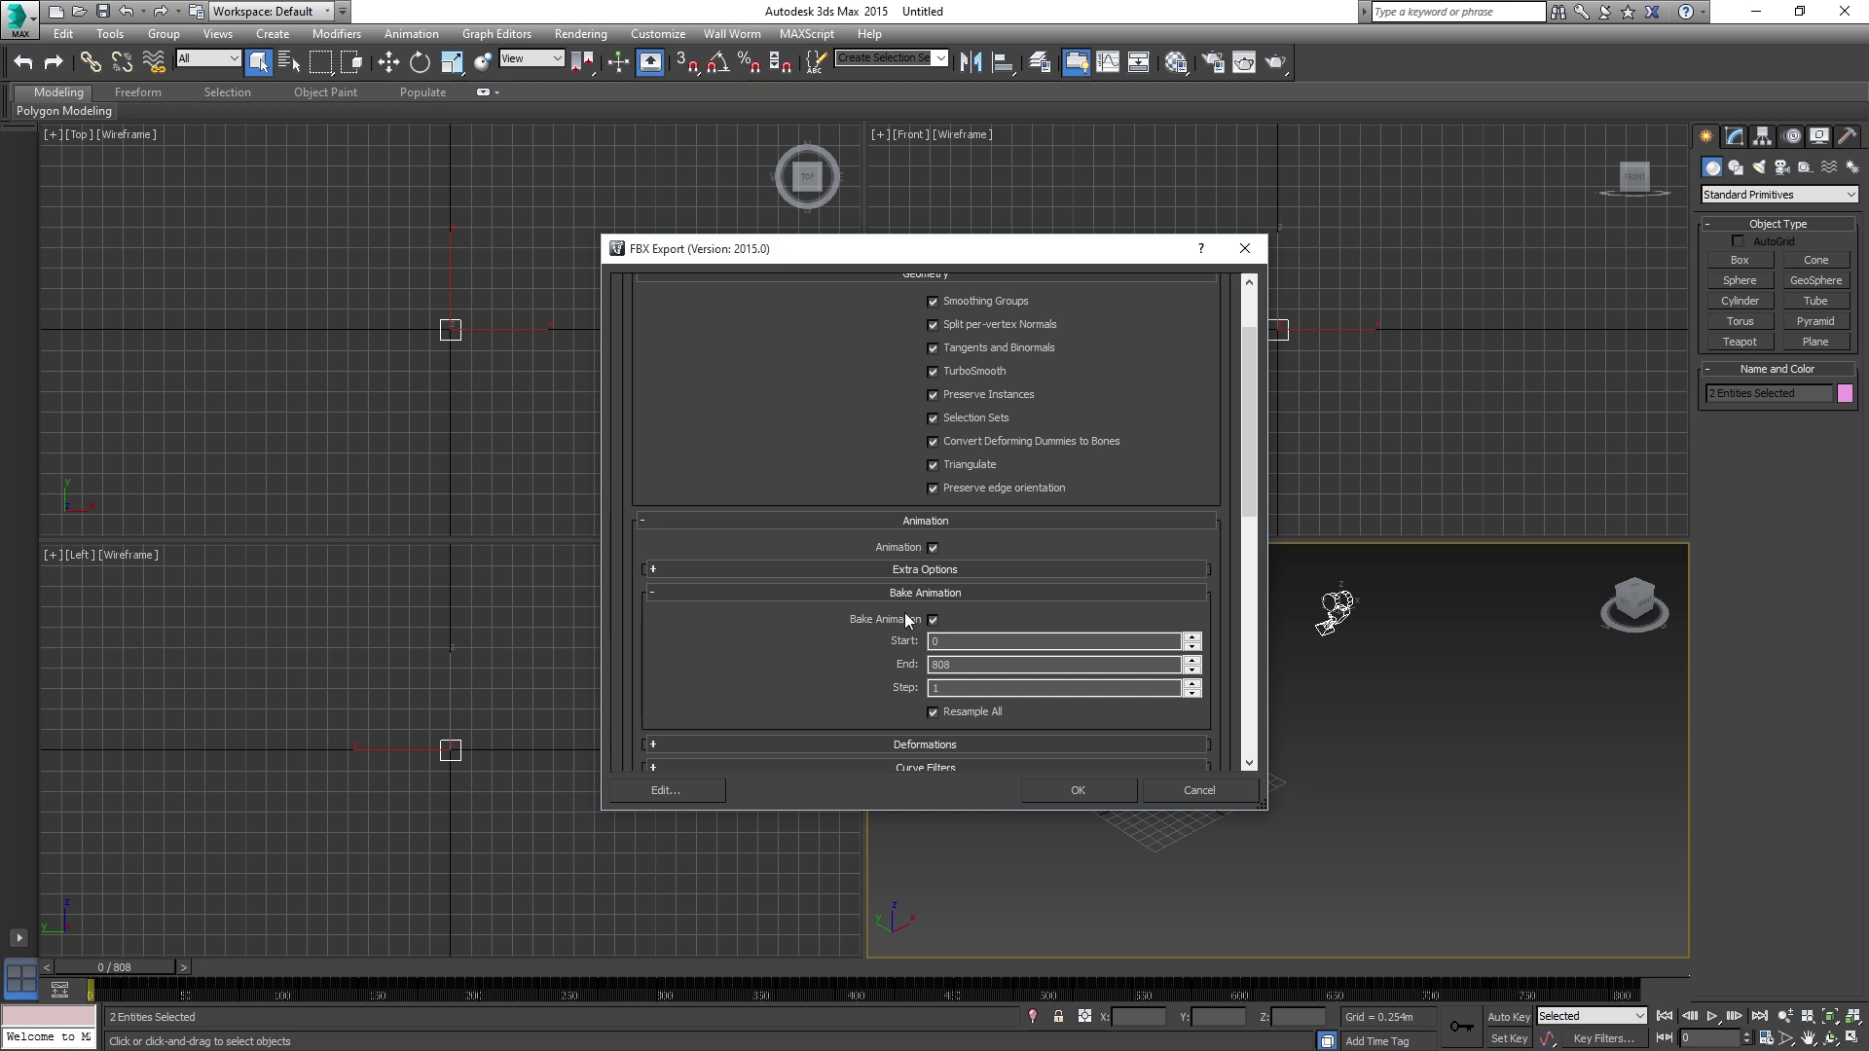
scroll(903, 611, "down", 2)
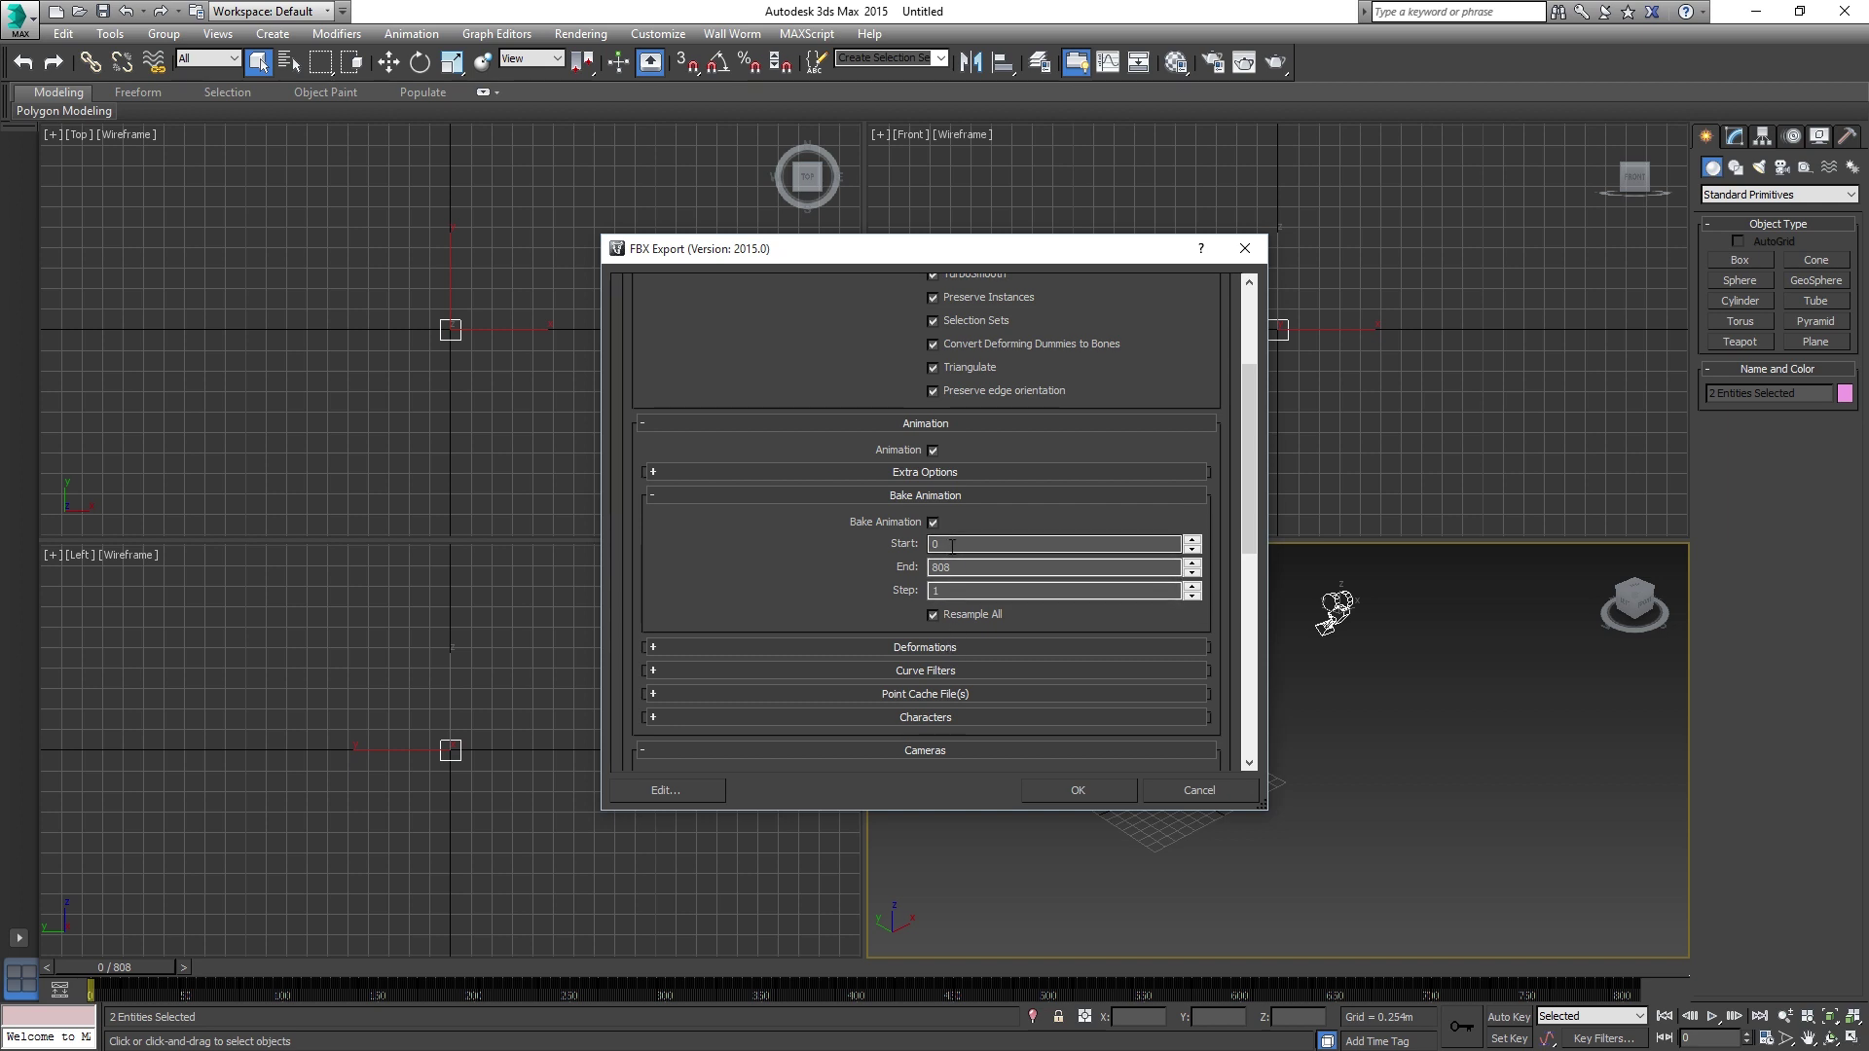
left_click(1054, 796)
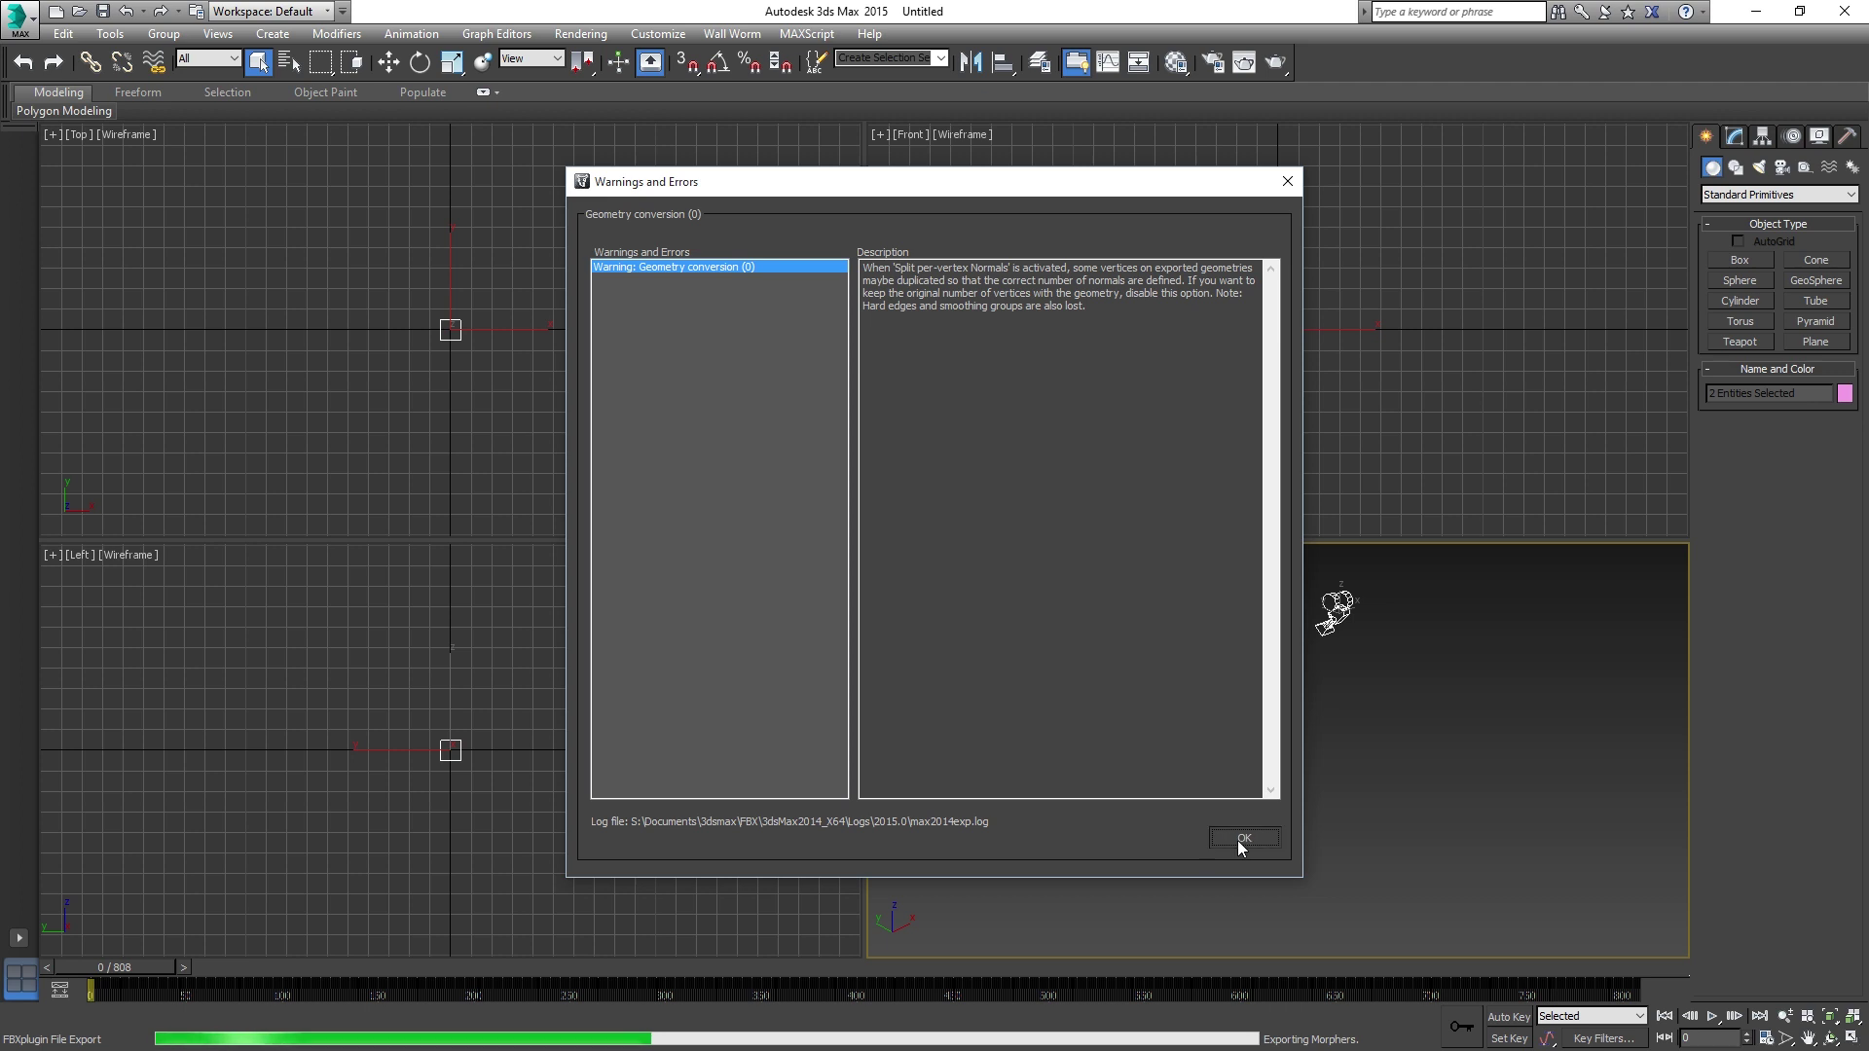
left_click(1243, 839)
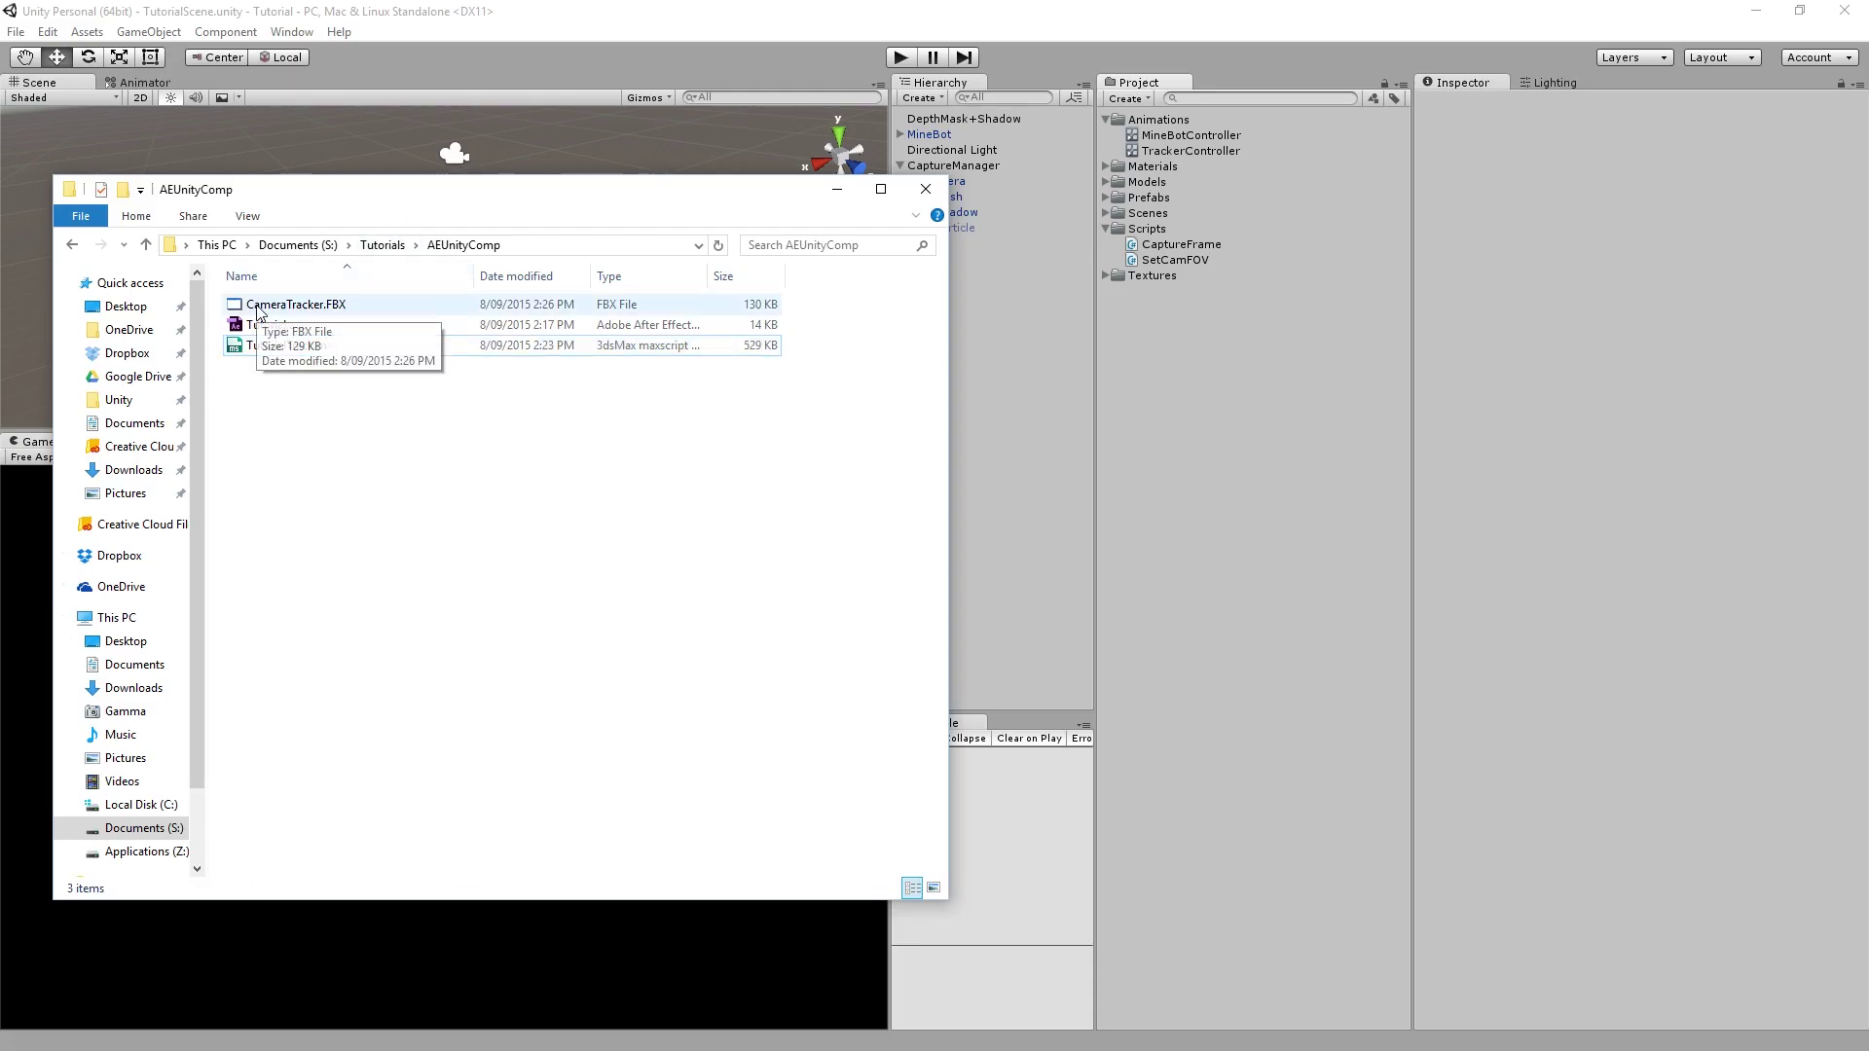
- Import CameraTracker.FBX into Assets/Animations and apply Anim. Compression set to Off
left_click_drag(256, 308, 1164, 127)
left_click(1166, 137)
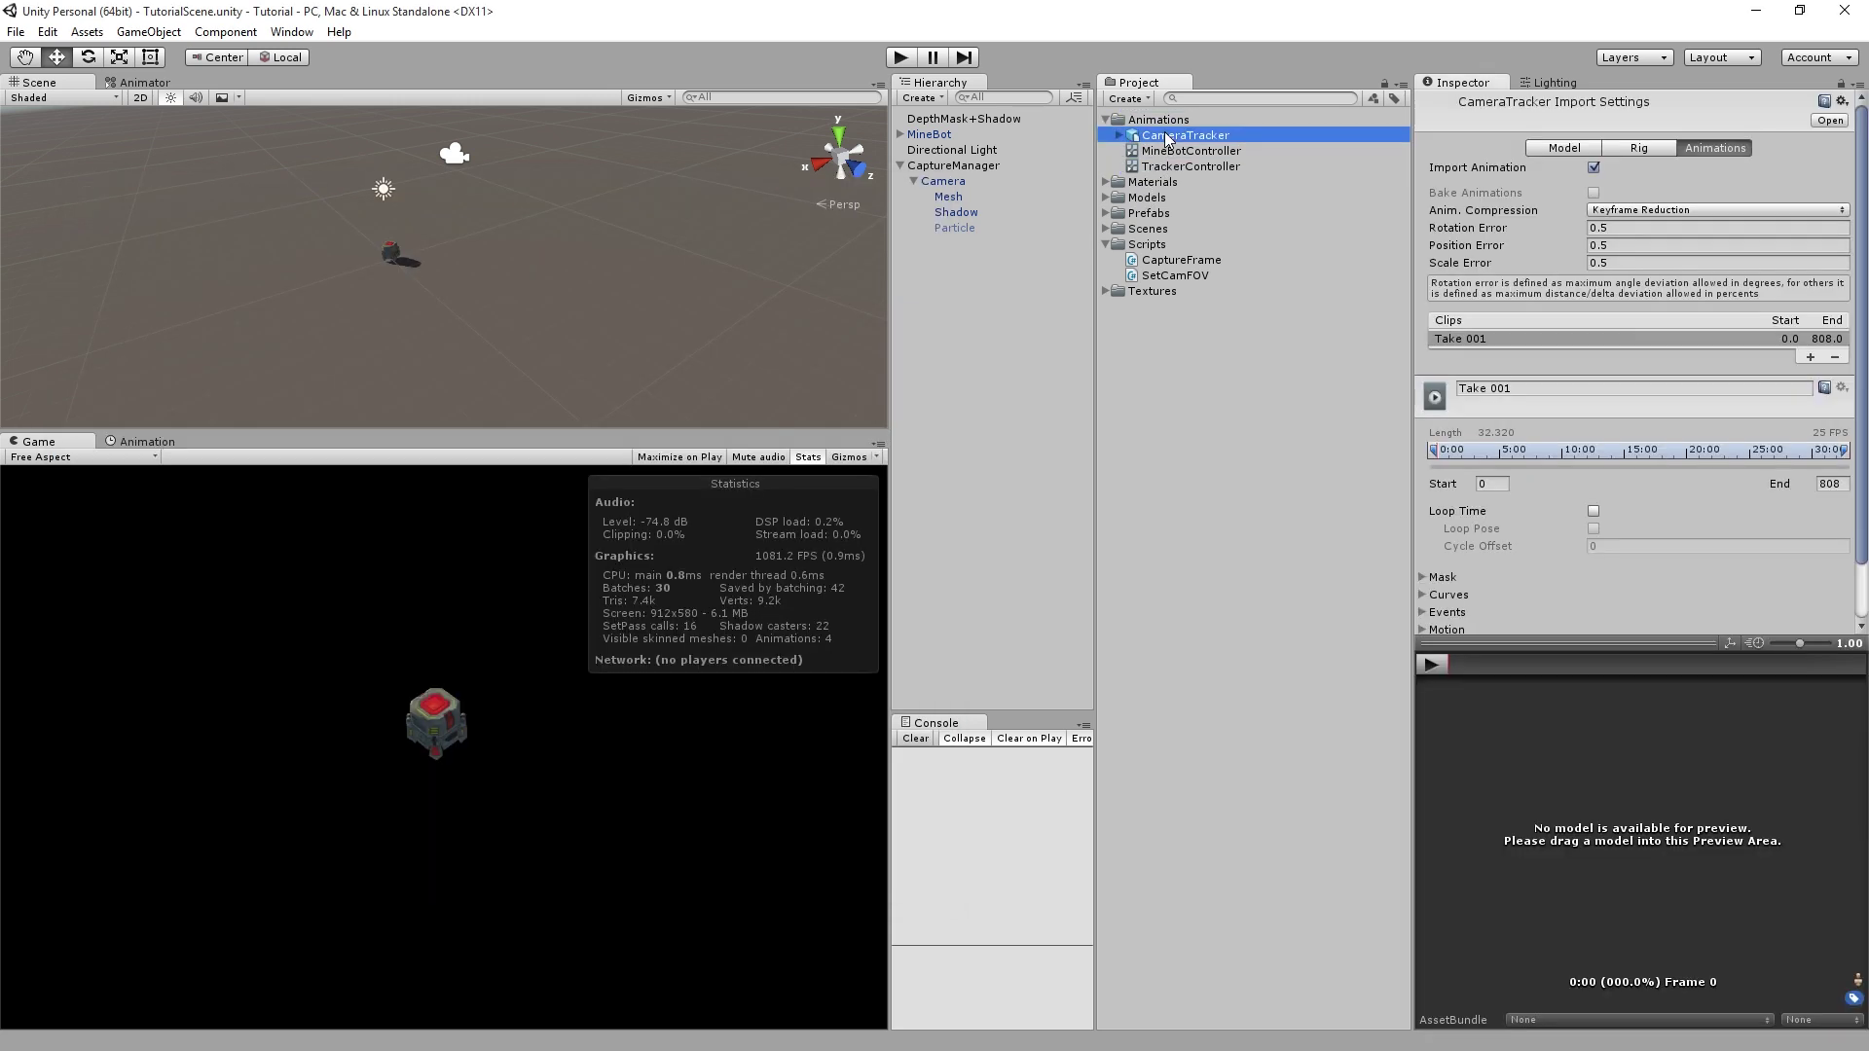
left_click(1647, 210)
left_click(1646, 232)
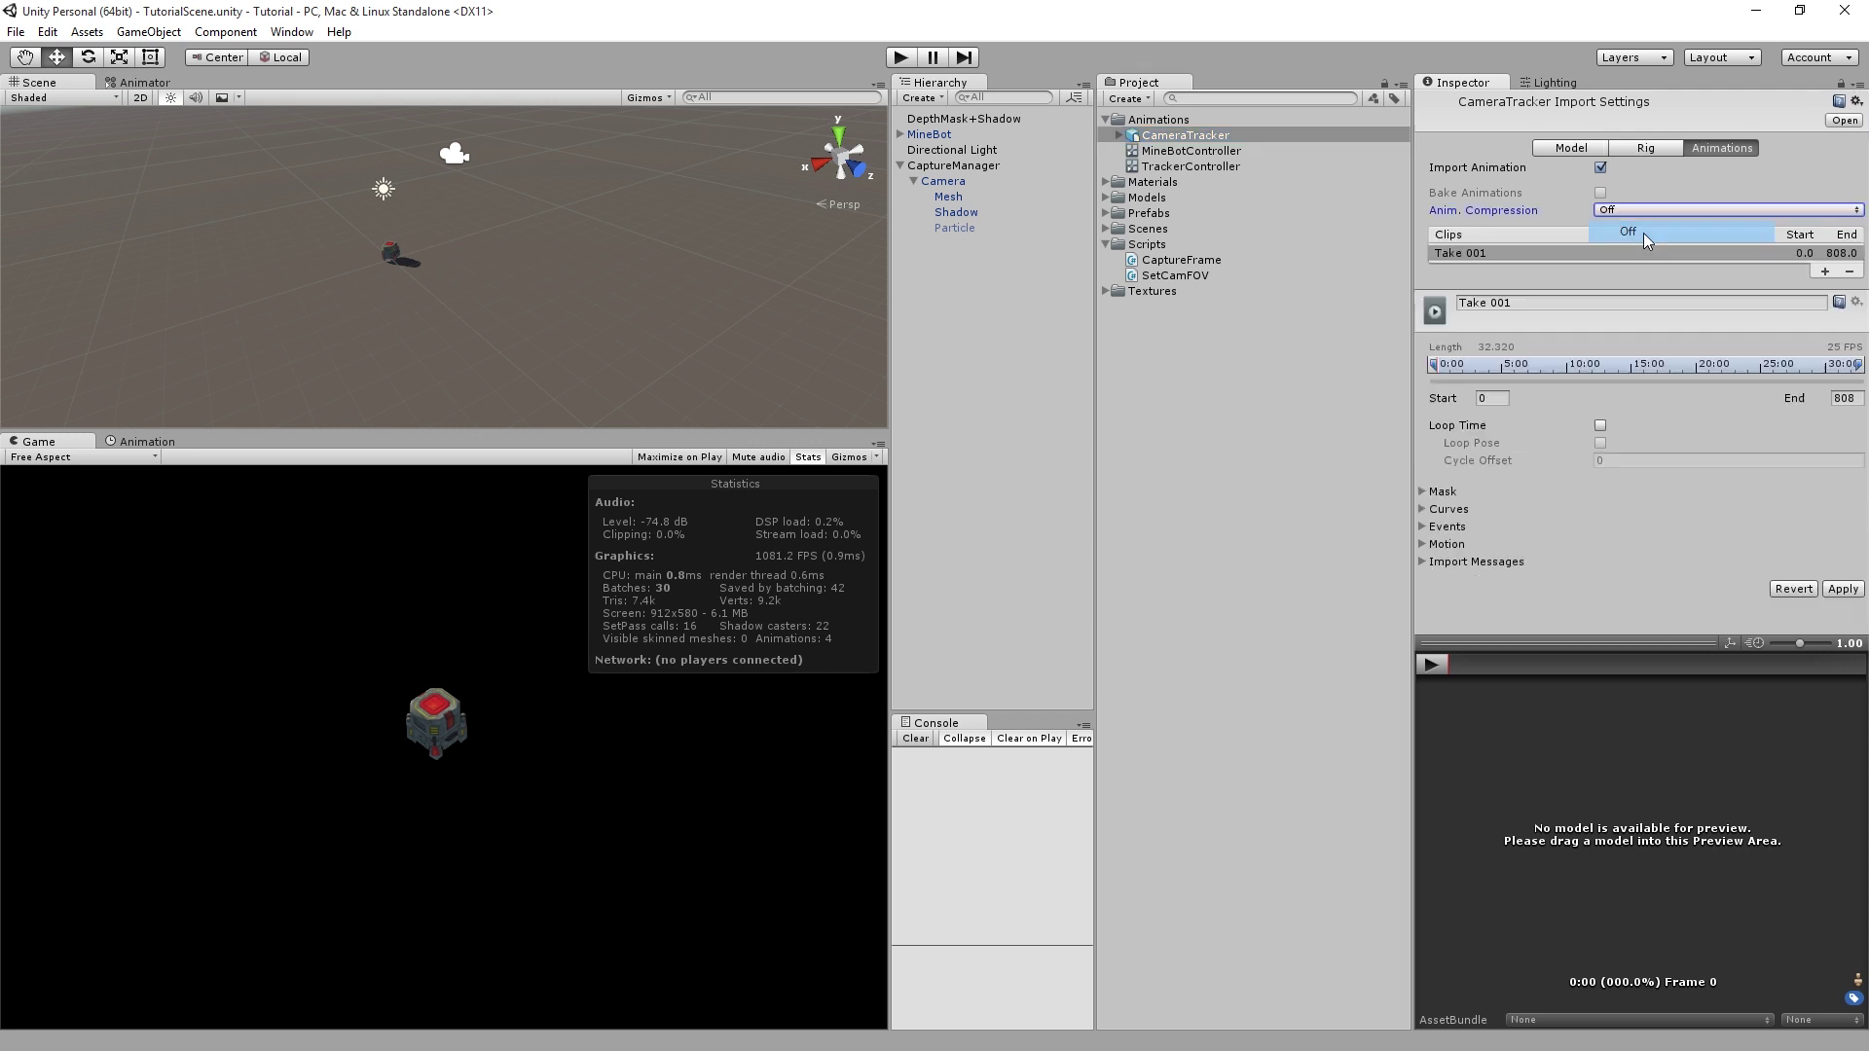
left_click(1843, 590)
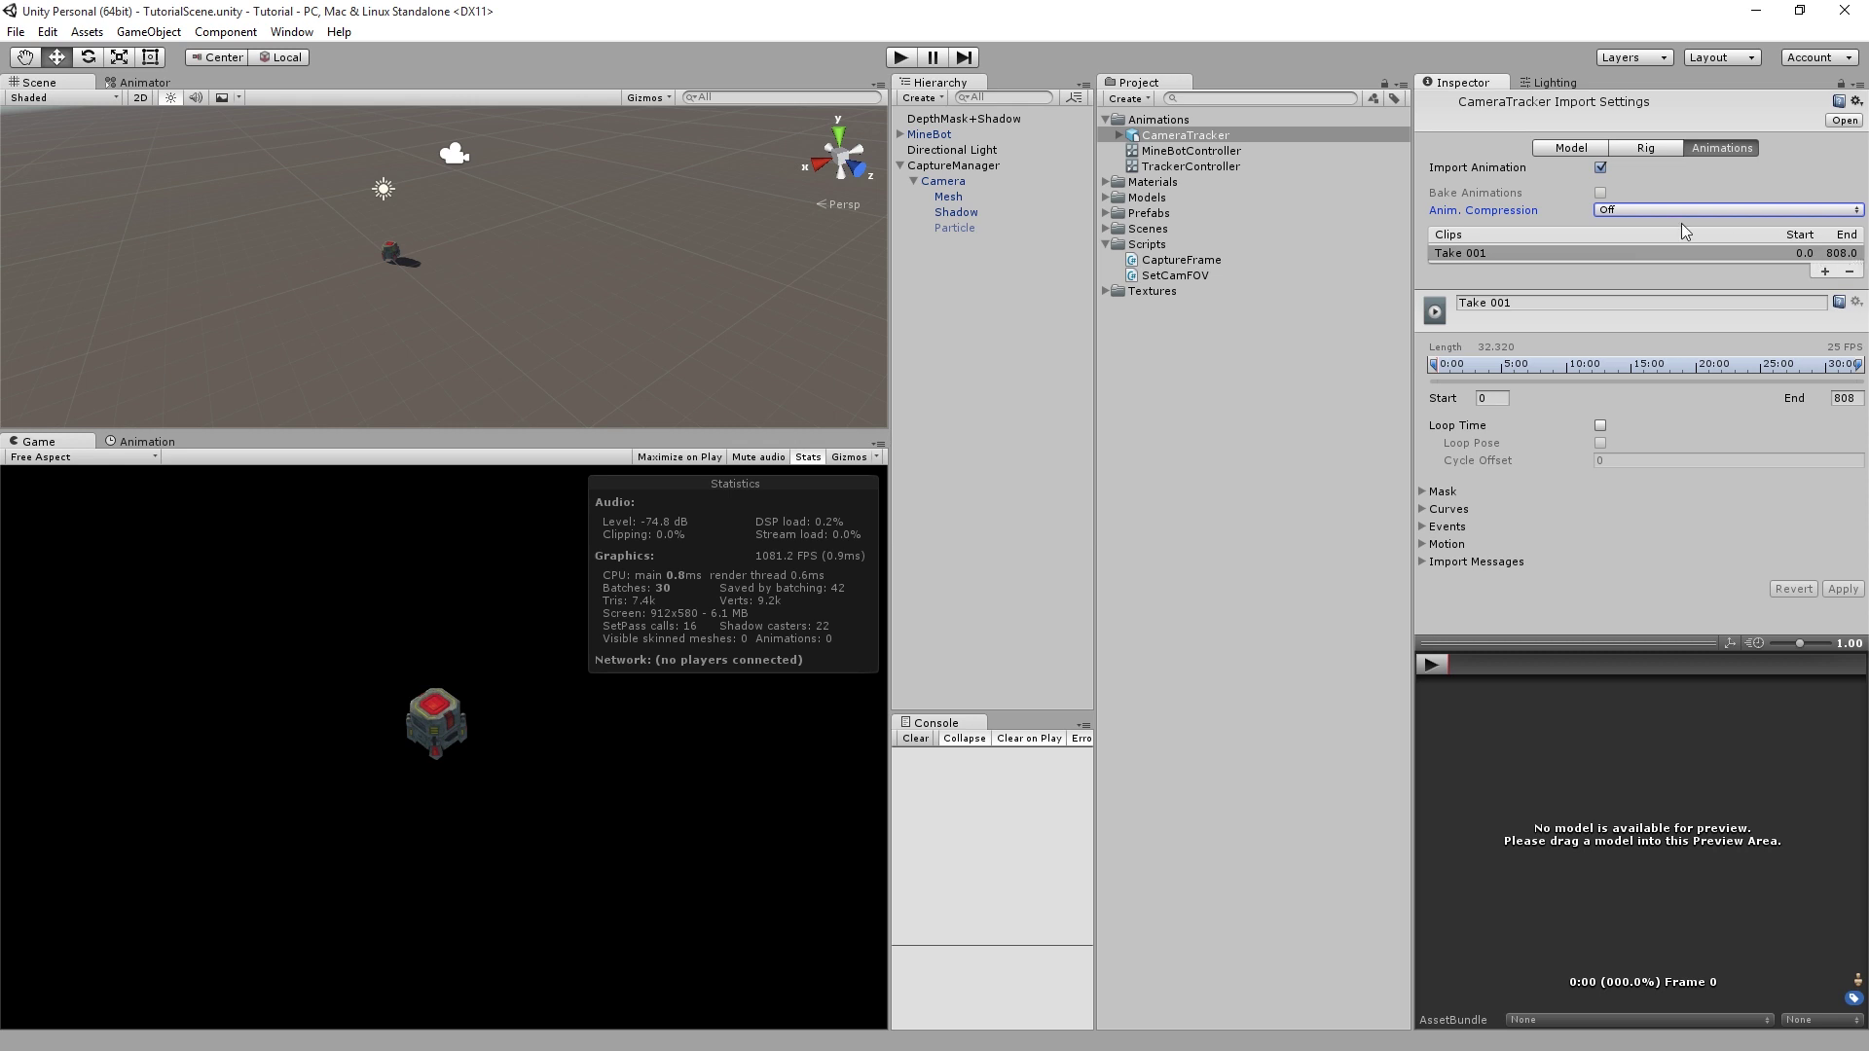
- Place CameraTracker under CaptureManager and set Capture Frame's Animation Length to 808
left_click_drag(1226, 139, 1004, 173)
left_click_drag(959, 243, 956, 166)
left_click(958, 165)
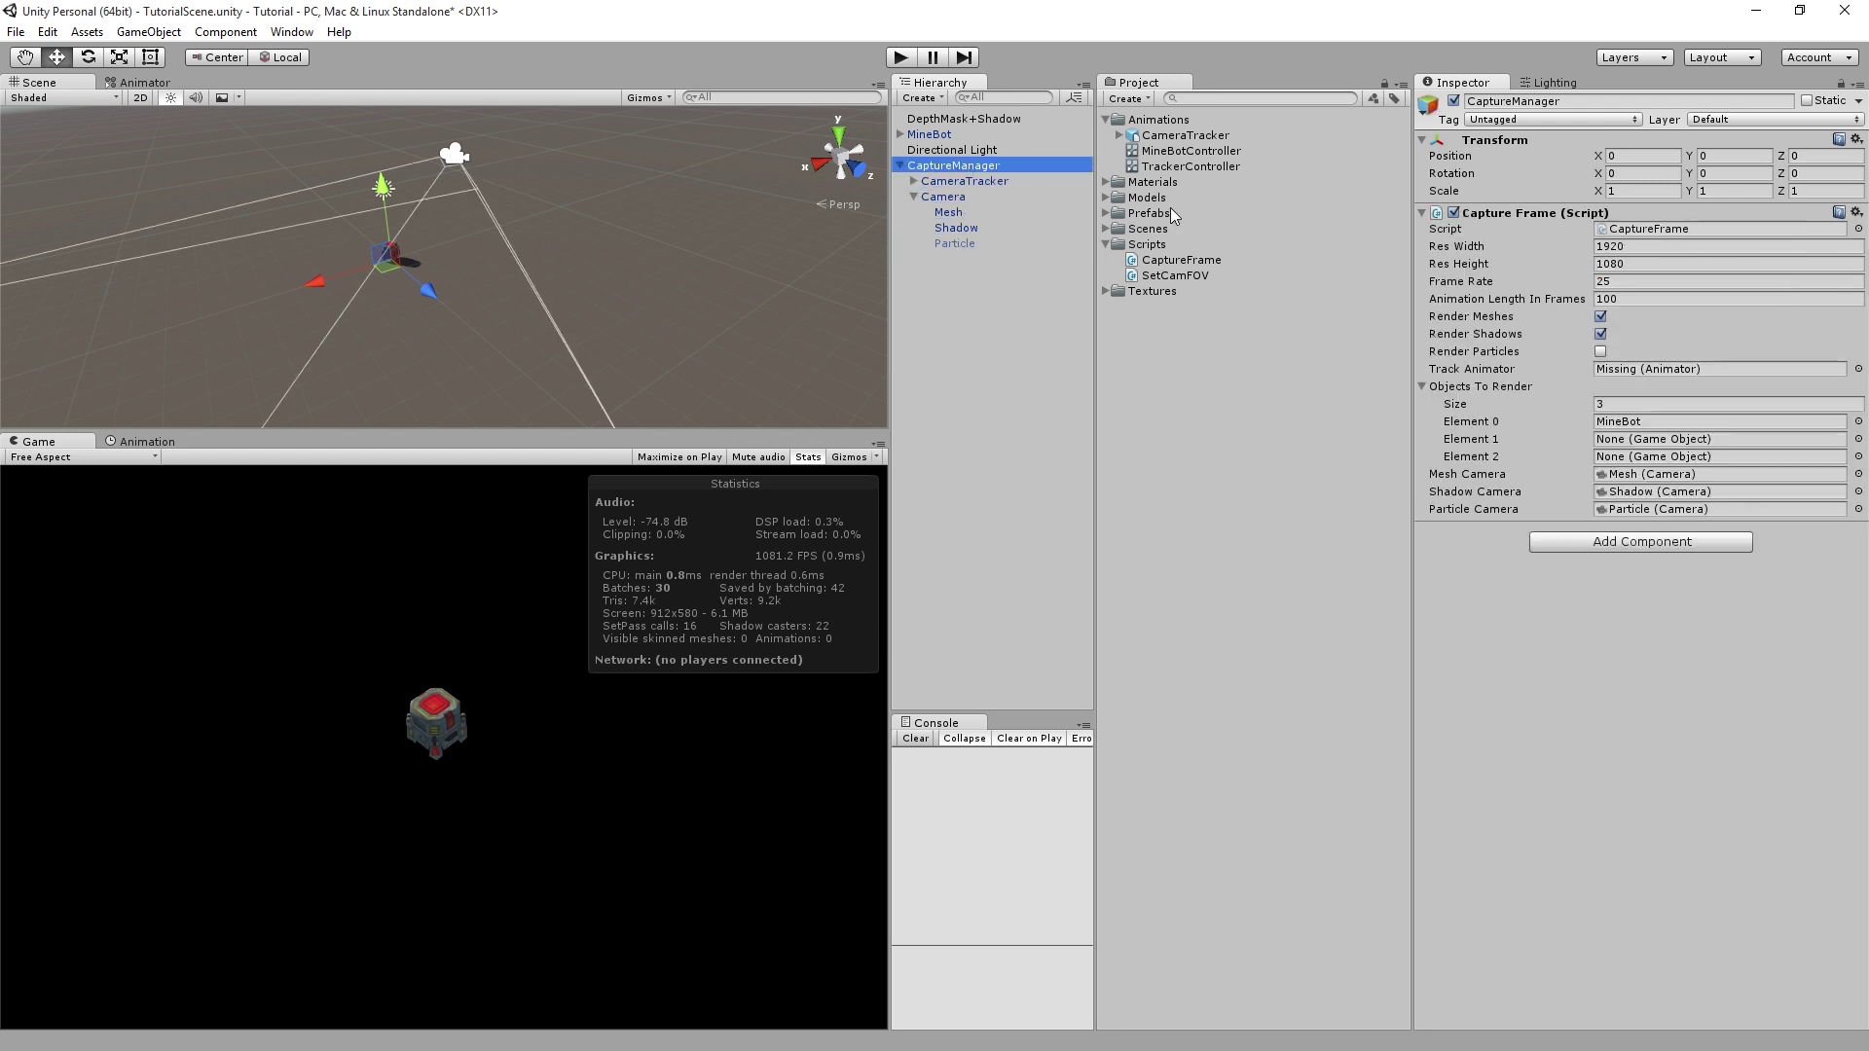
left_click(1655, 300)
double_click(1652, 299)
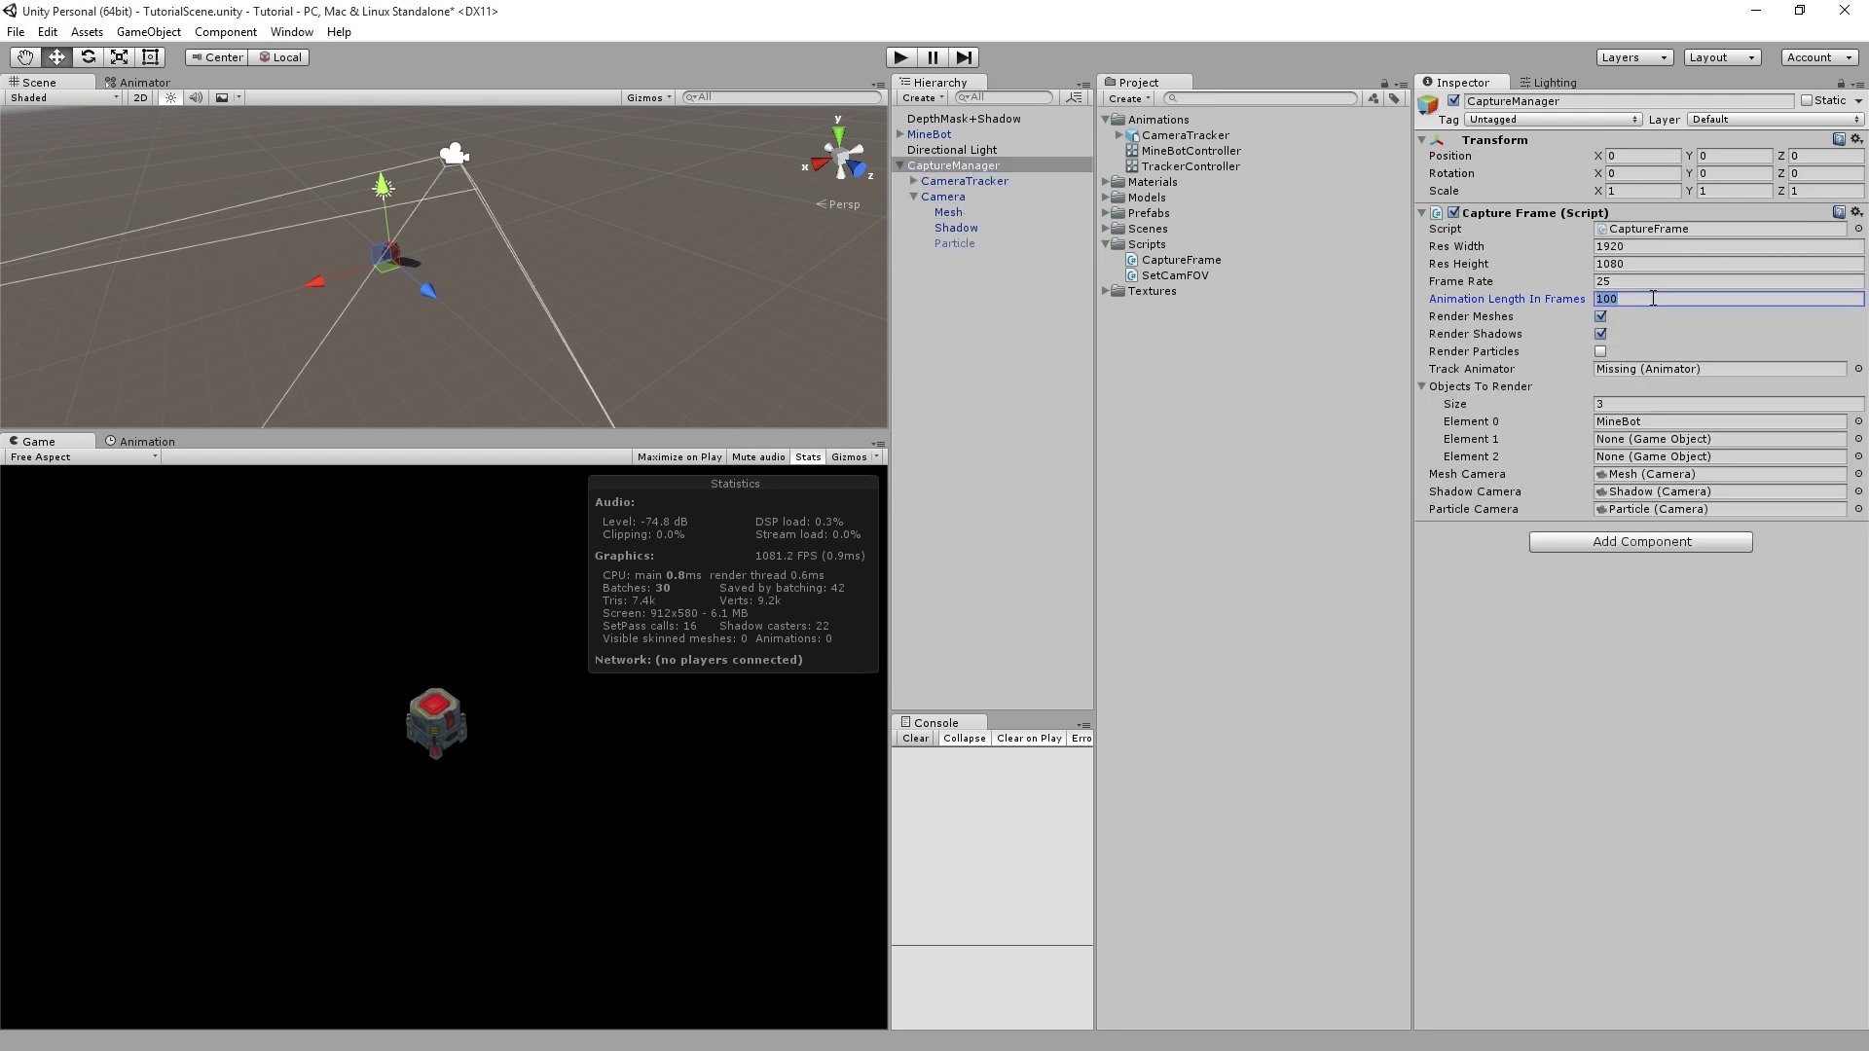
type("808")
- Set Track Animator to CameraTracker and Objects To Render size to 1
left_click_drag(985, 182, 1645, 371)
left_click(1616, 403)
type("1")
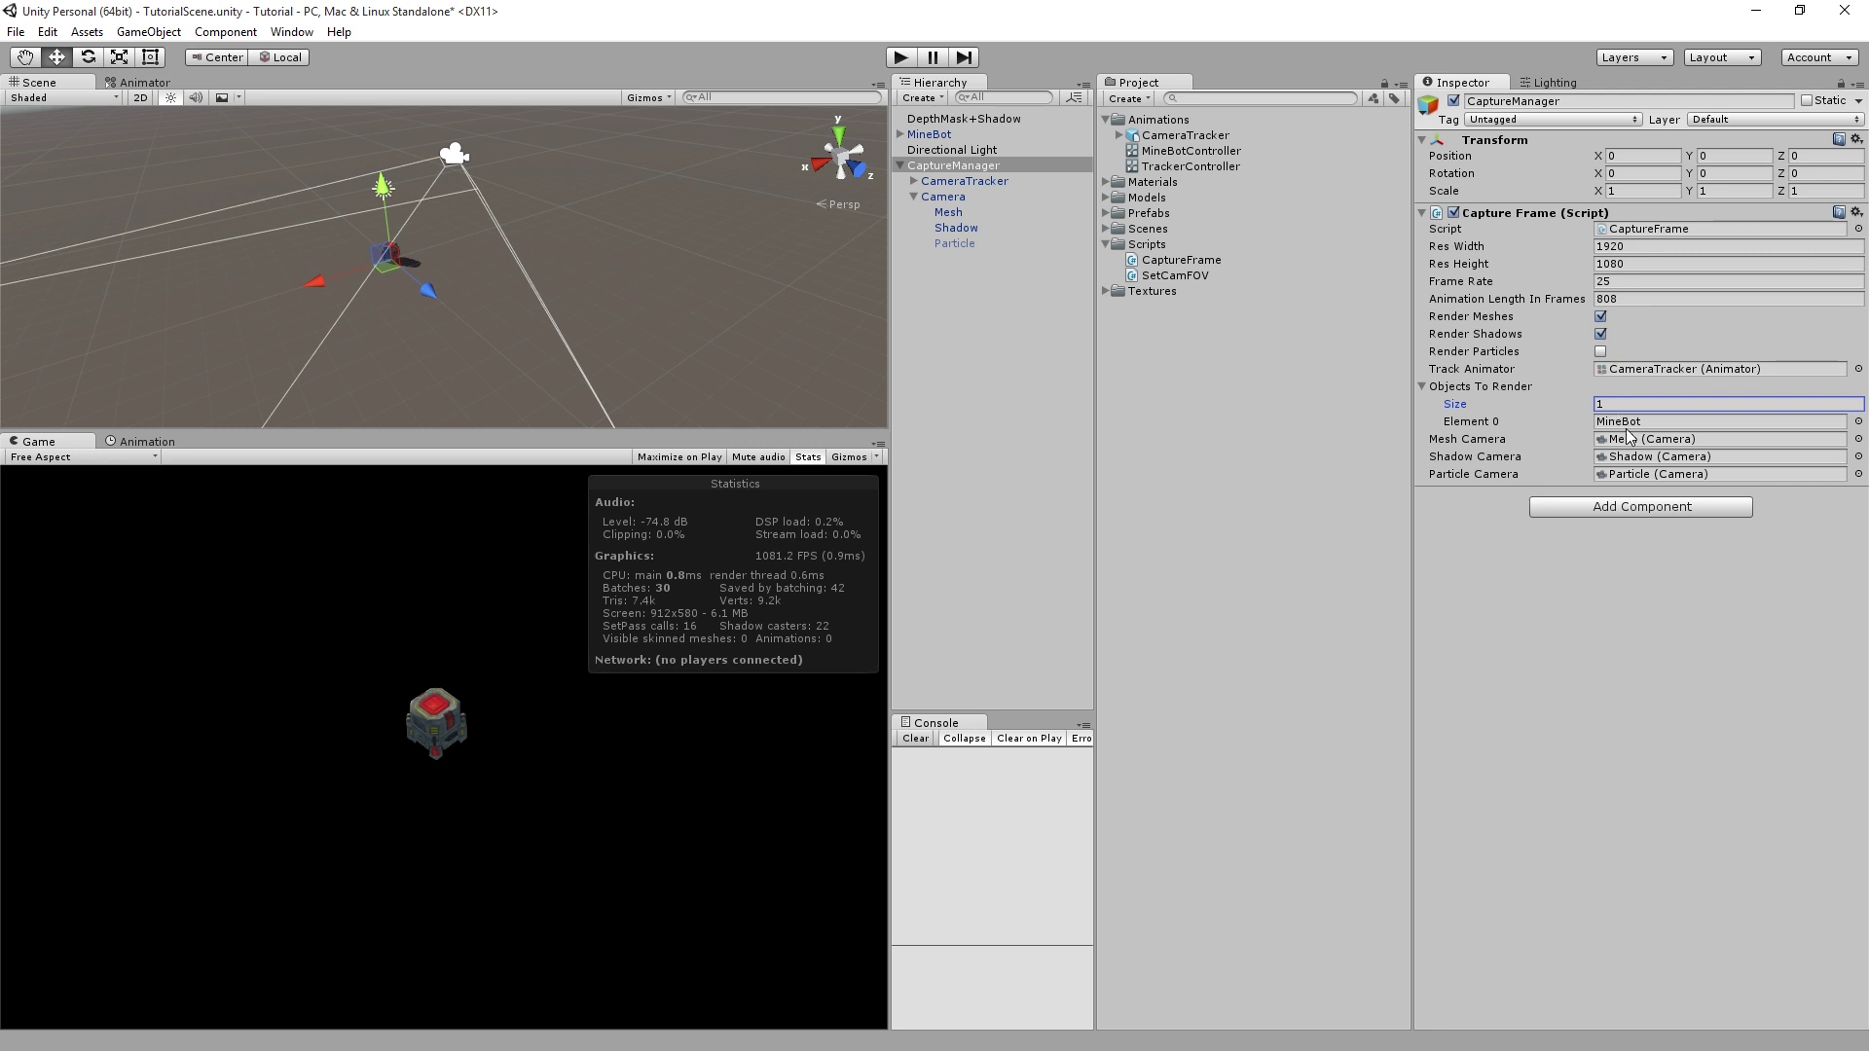
- Parent the capture Camera under CameraTracker's L3DTrackerCame node in the Hierarchy
left_click(913, 181)
left_click(941, 230)
left_click_drag(941, 233, 991, 199)
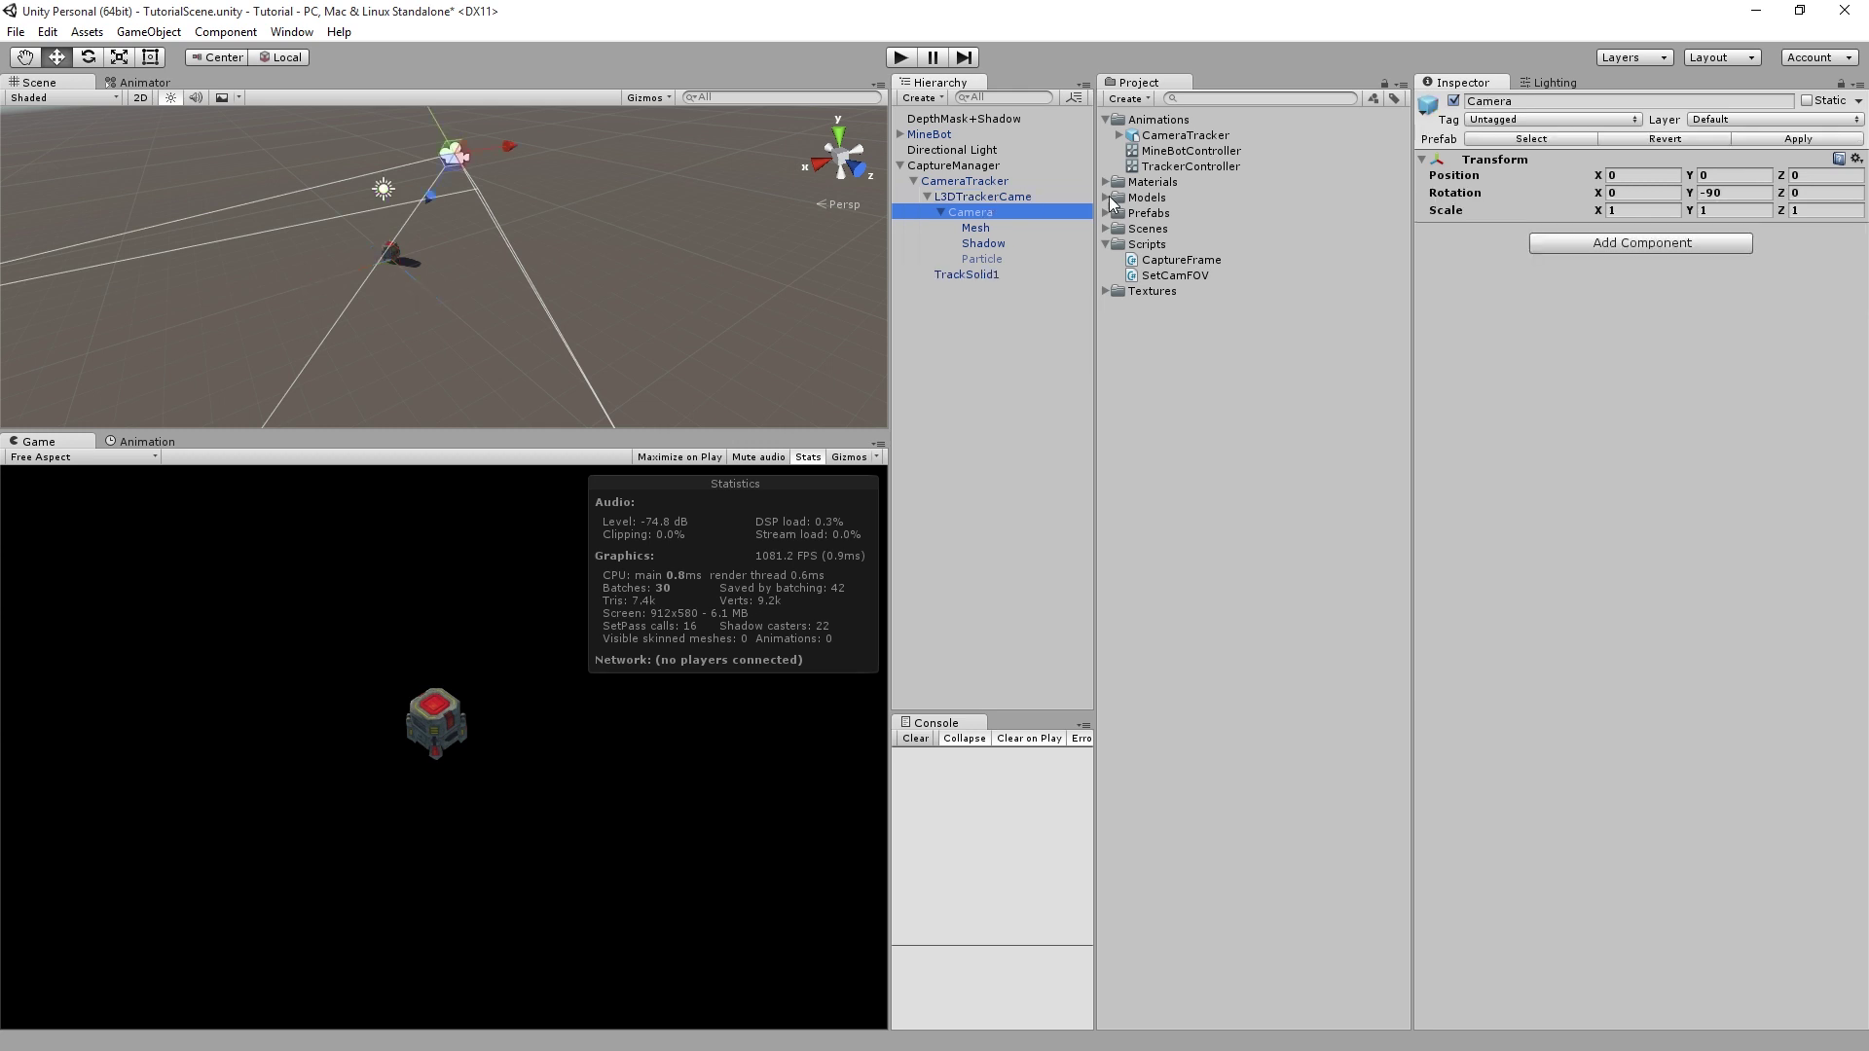
- Set the Camera's Y rotation to -90 in the Inspector
left_click(1732, 194)
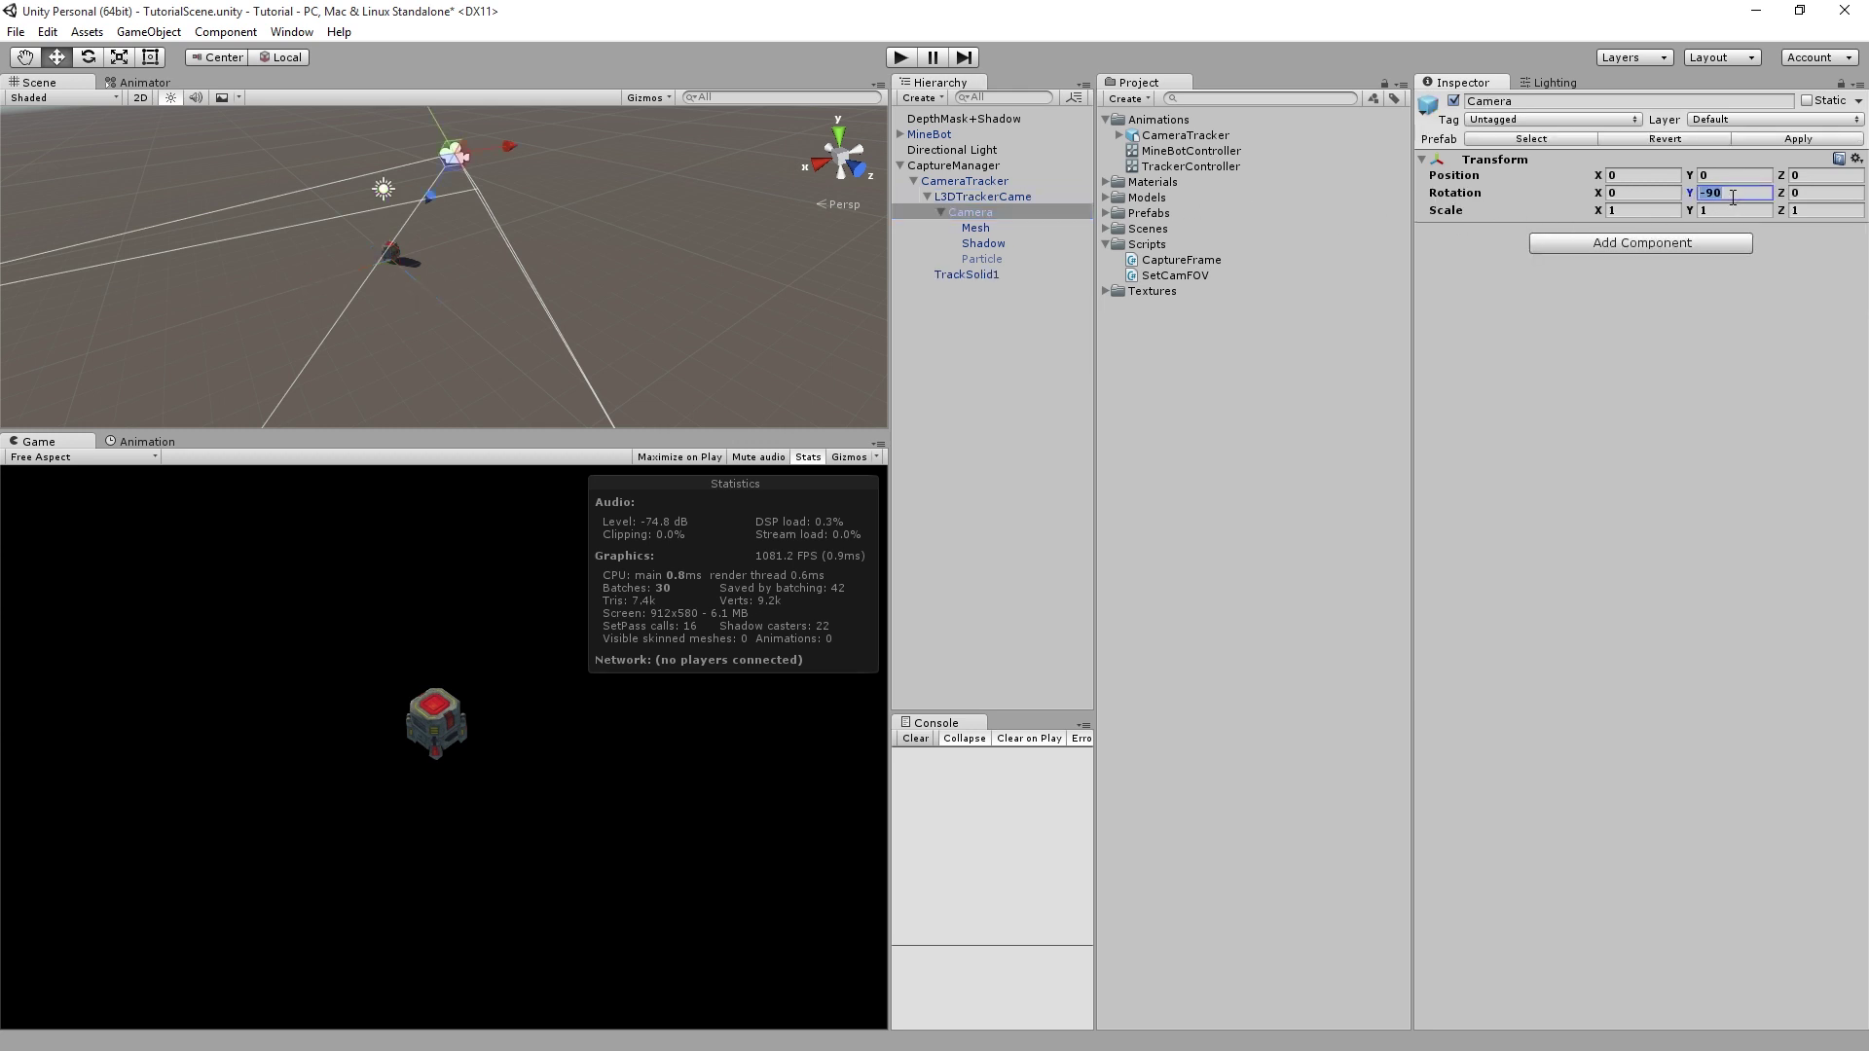
type("270")
key("BackSpace")
key("BackSpace")
key("BackSpace")
type("-90")
left_click(948, 134)
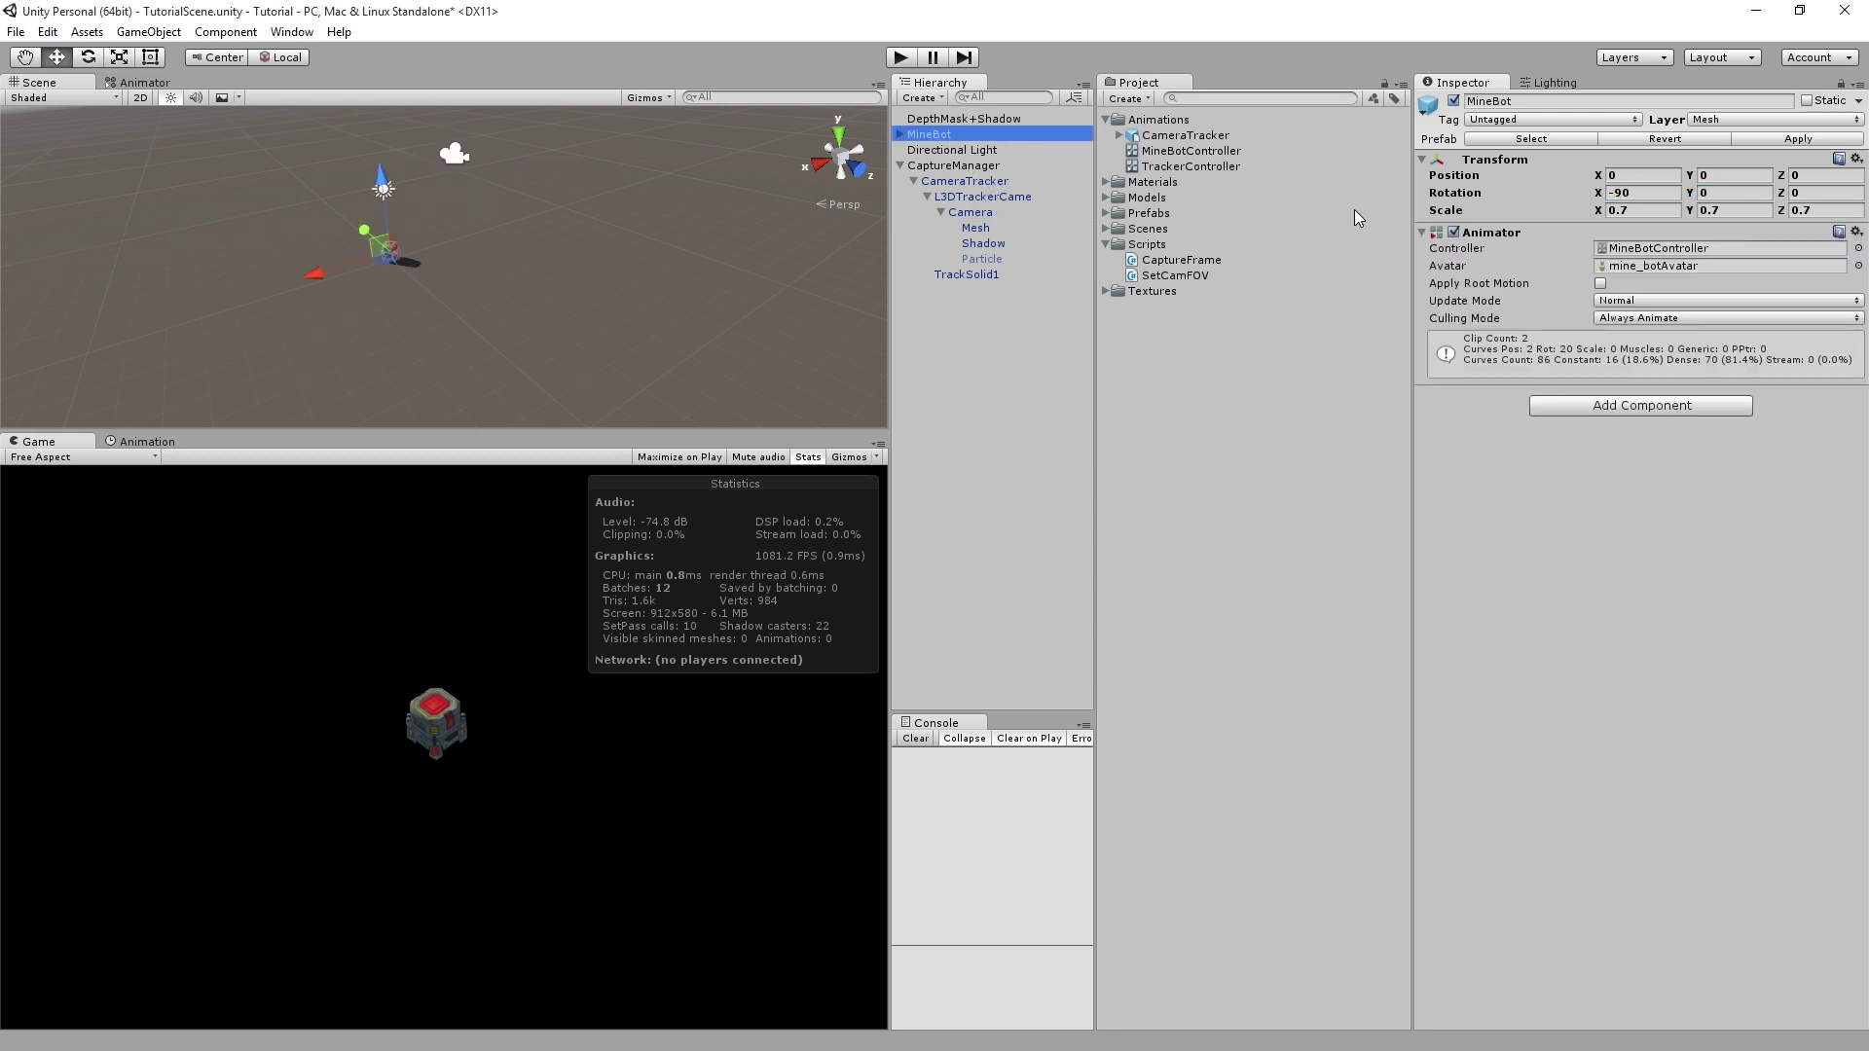
left_click(997, 167)
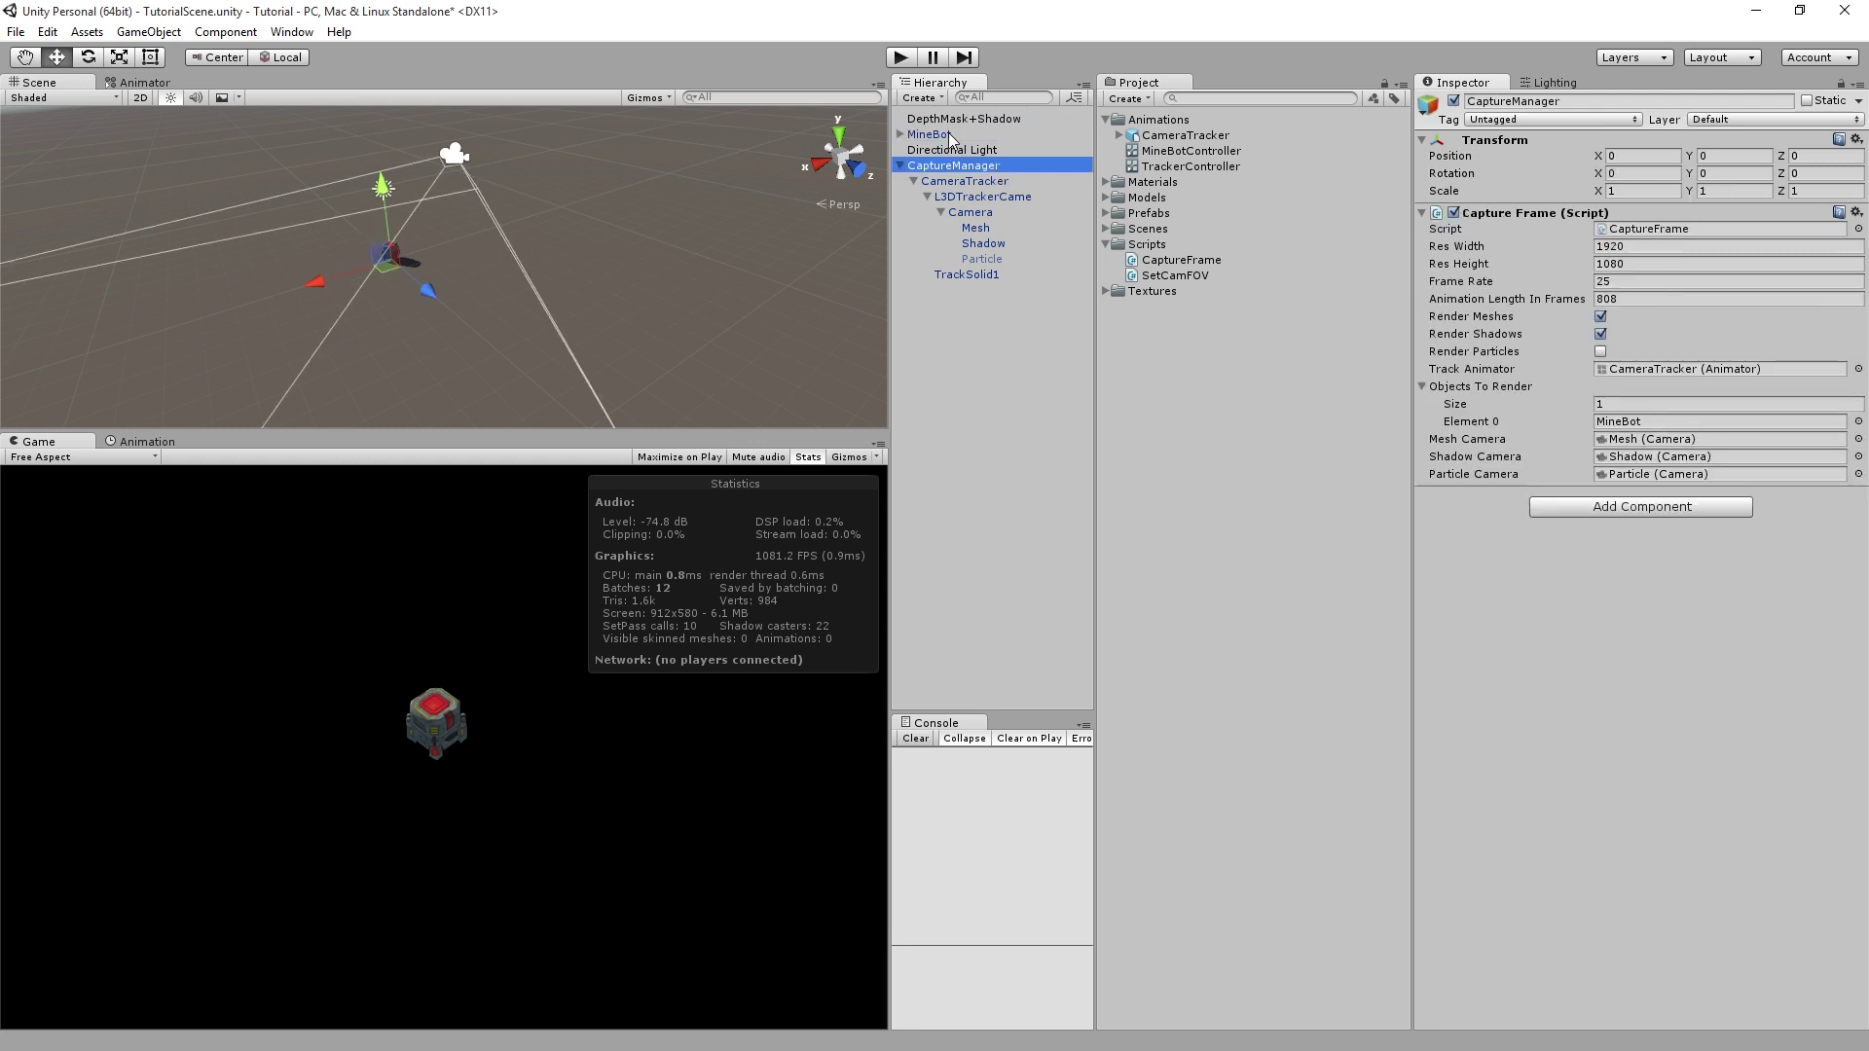
left_click(1631, 423)
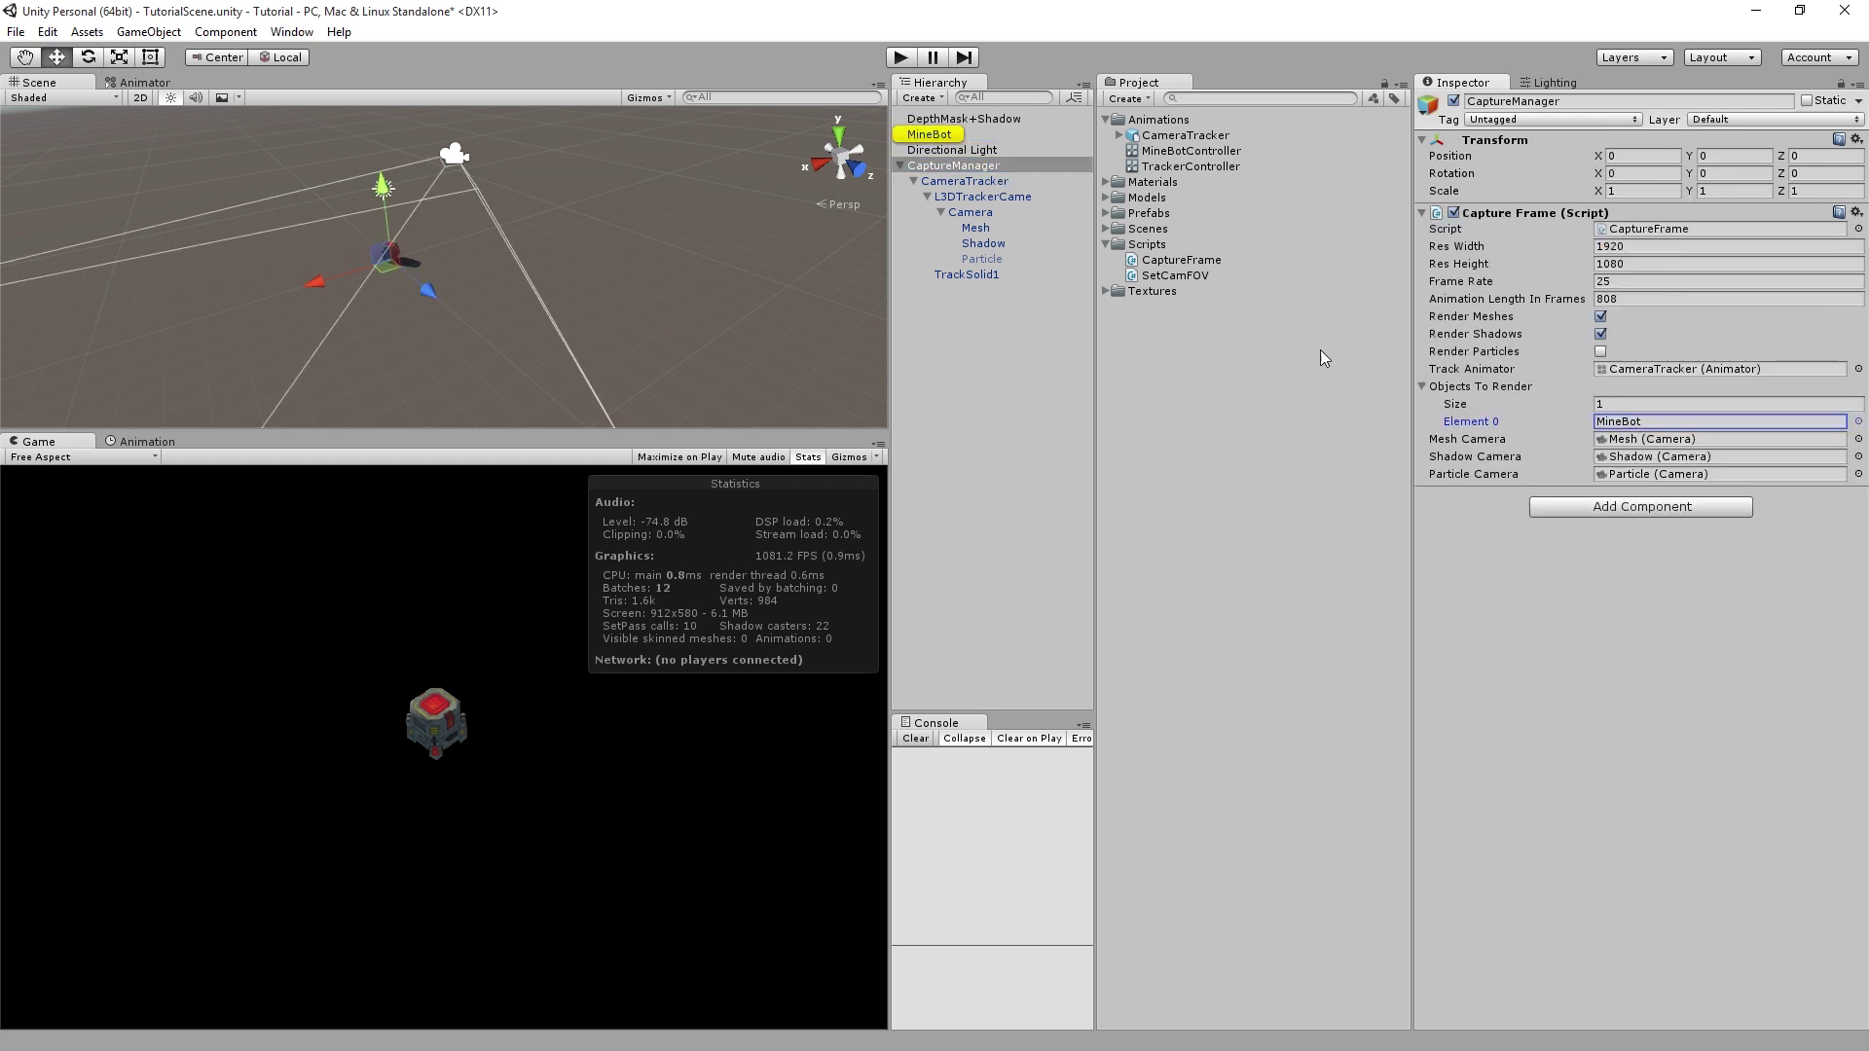
left_click(964, 119)
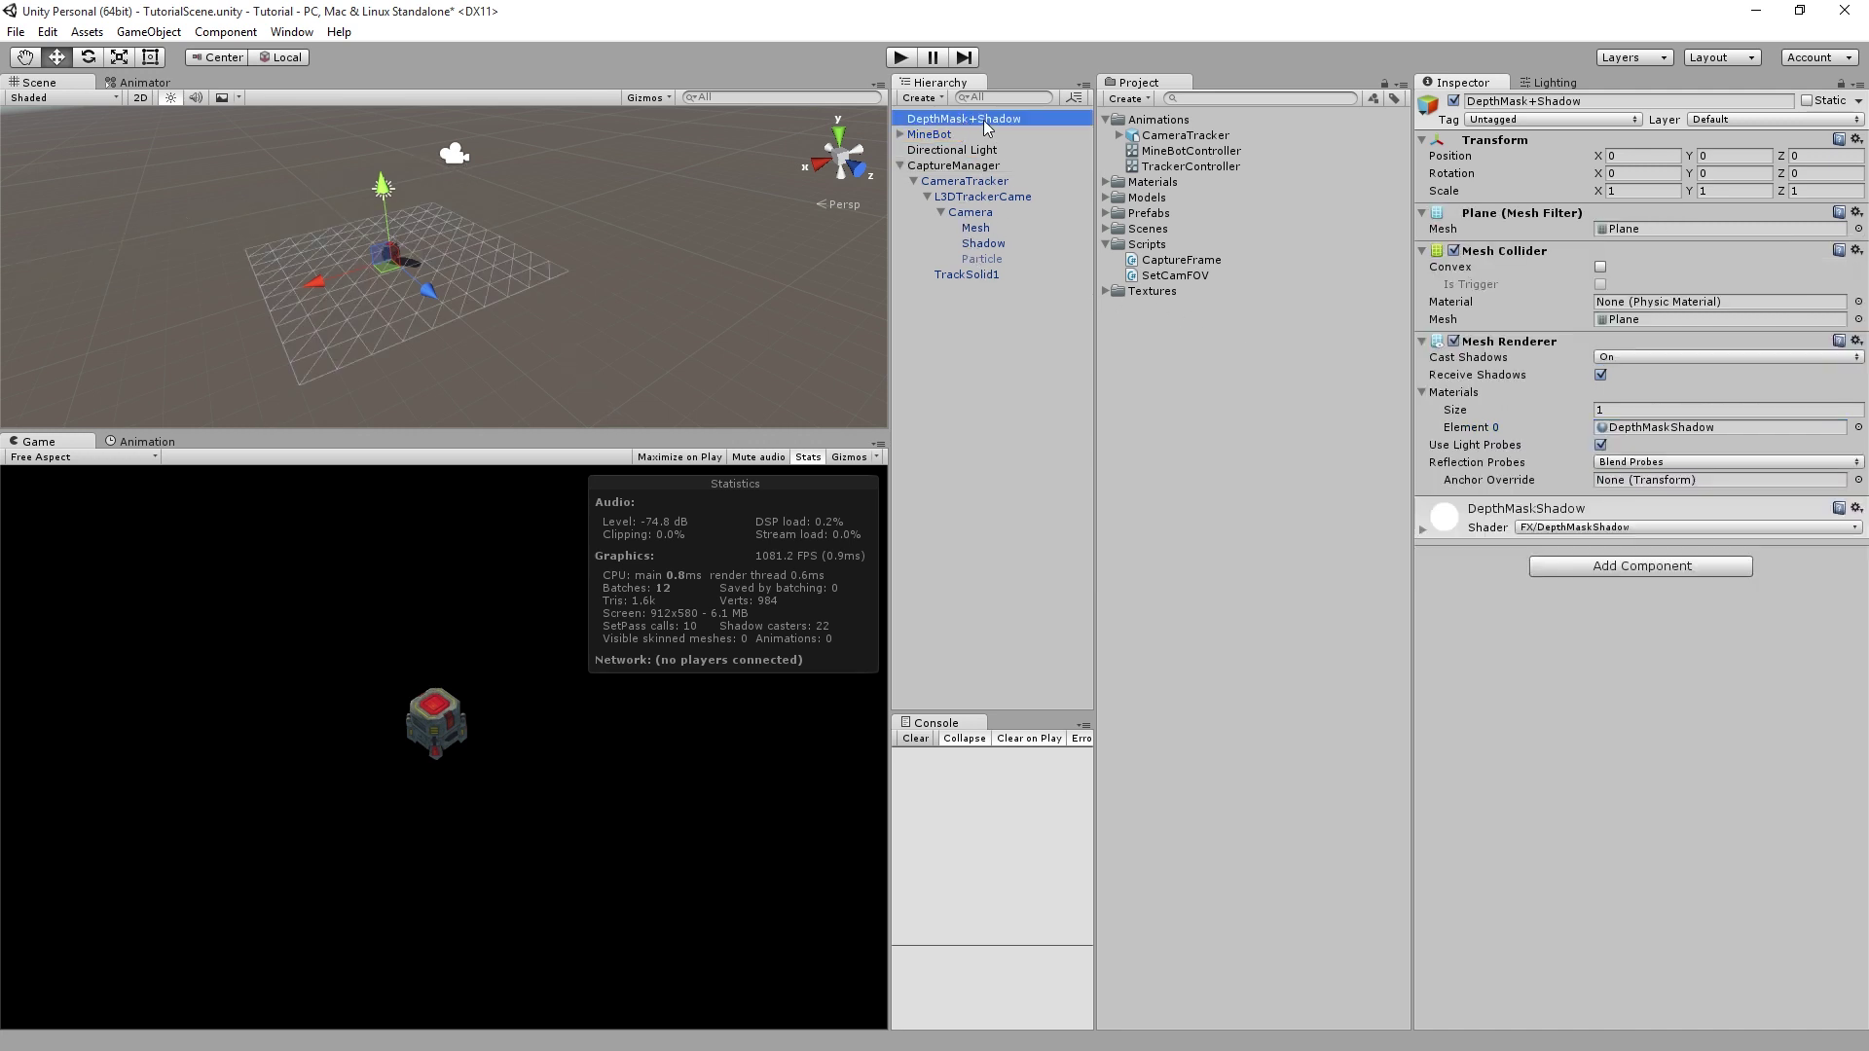
left_click_drag(983, 119, 1037, 273)
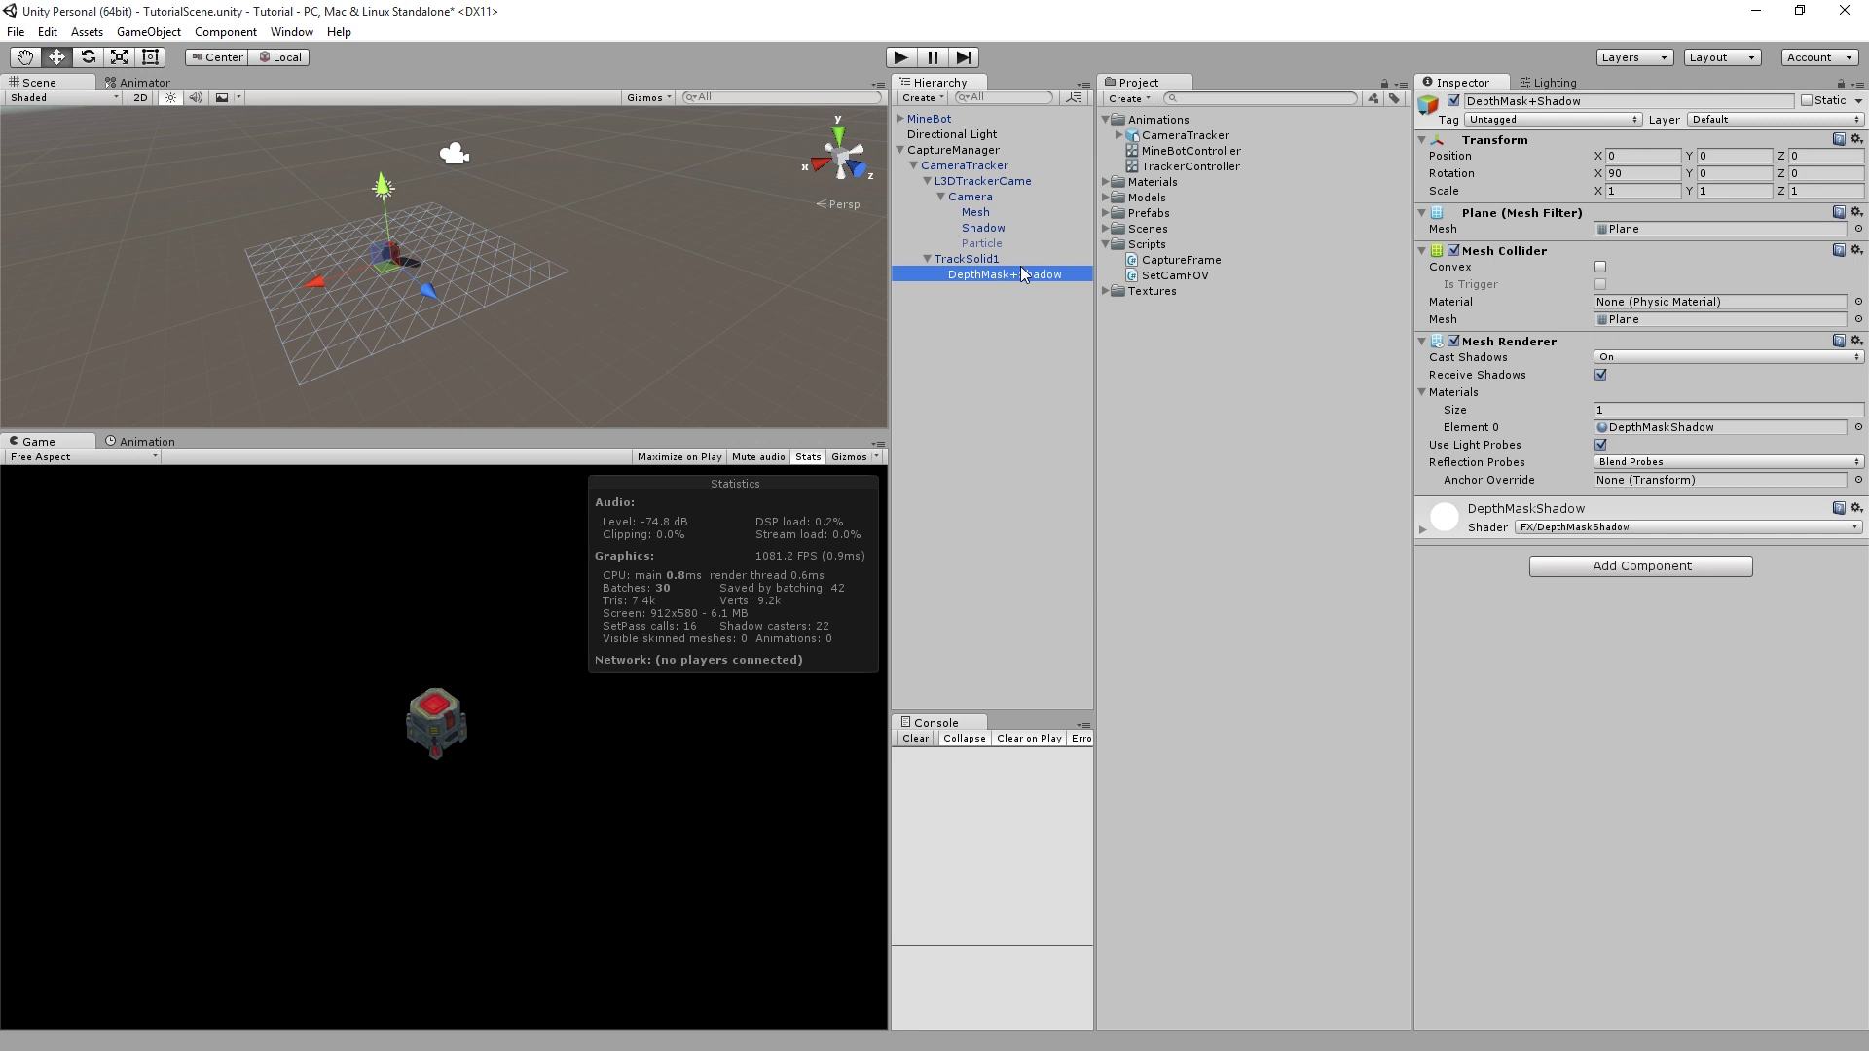
key("ctrl+z")
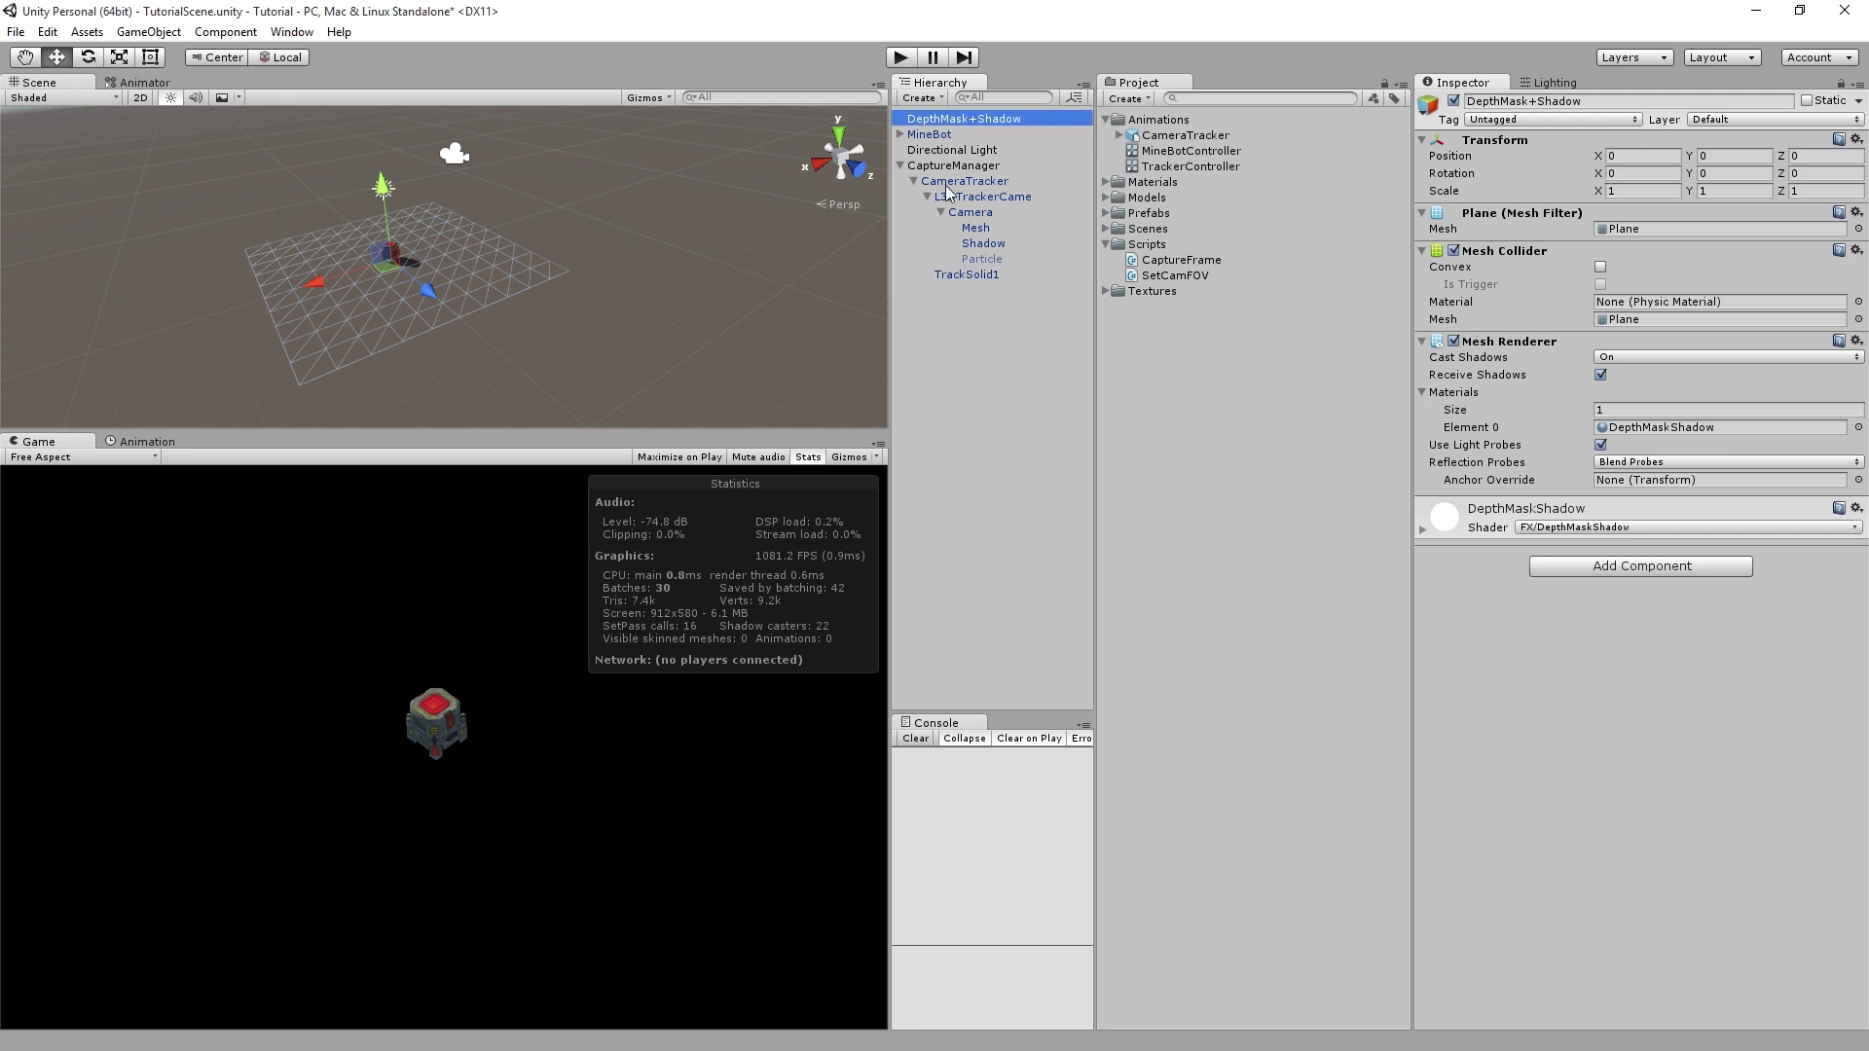
left_click(946, 183)
left_click(954, 167)
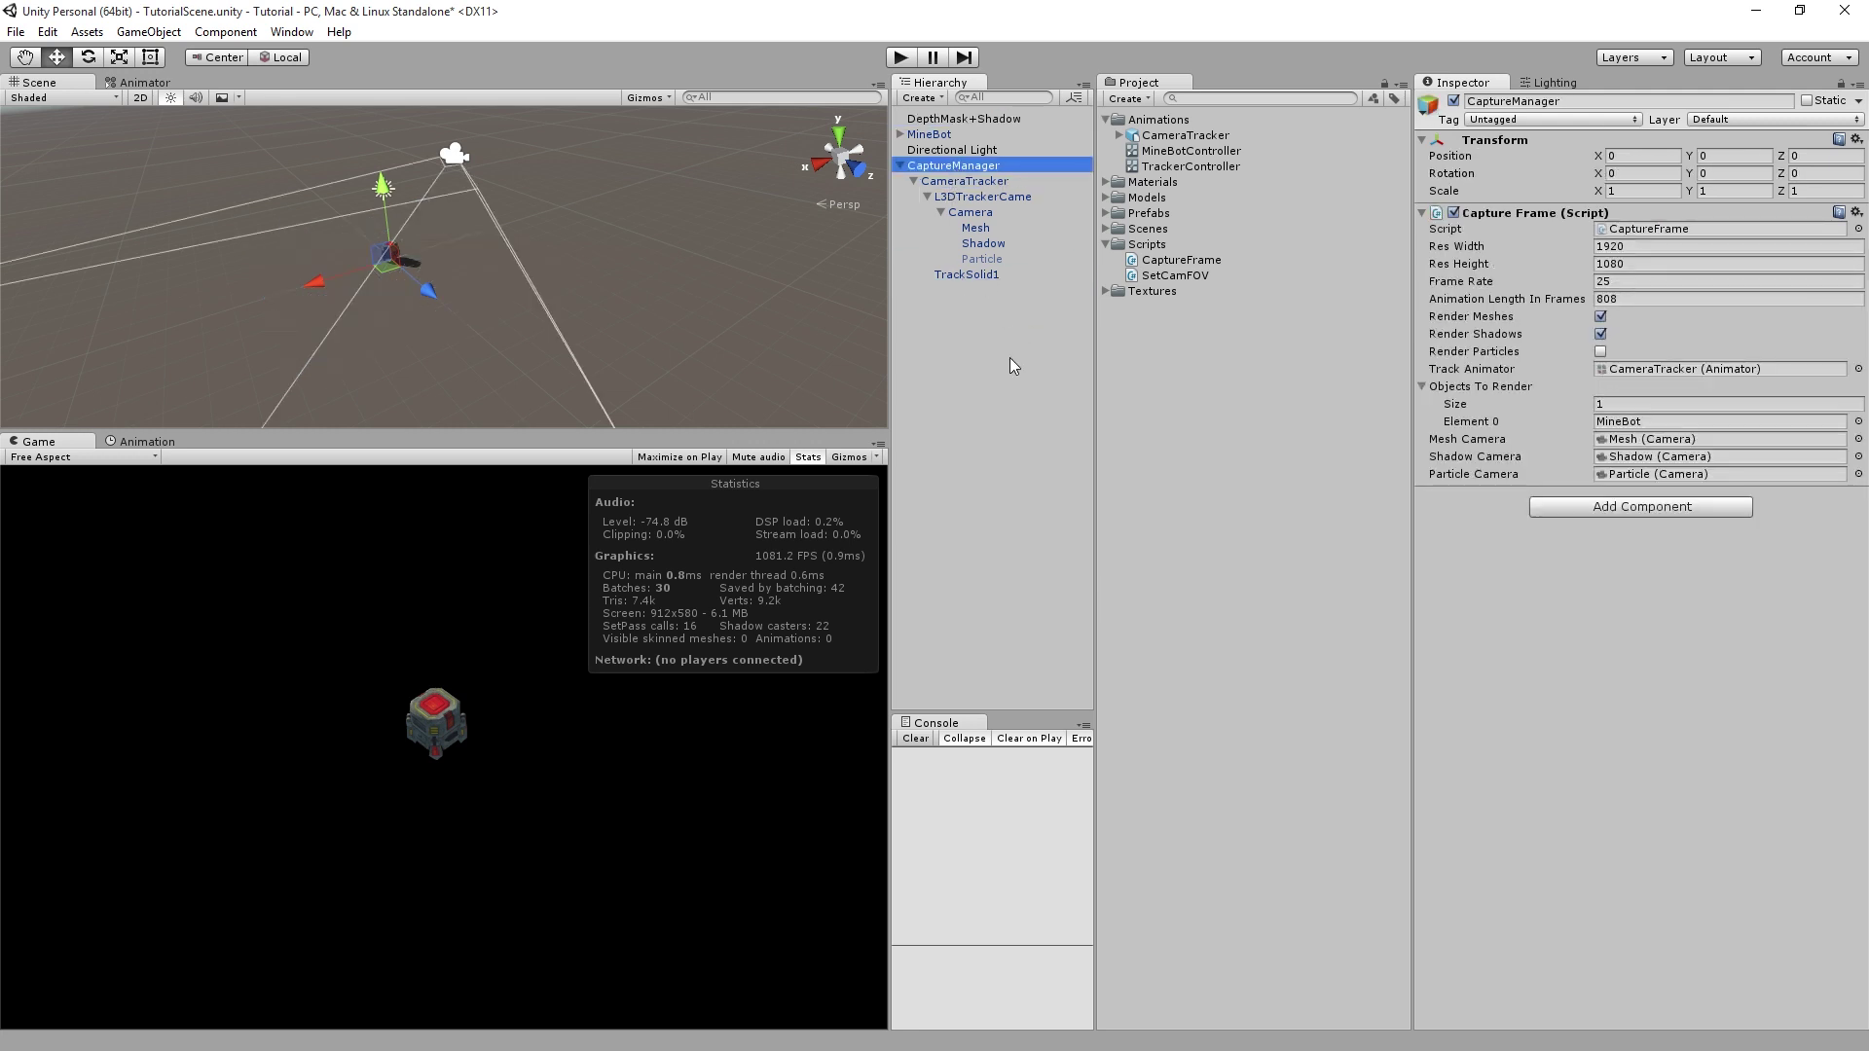
left_click(1009, 365)
- Assign TrackerController as CameraTracker's Animator Controller
left_click(951, 166)
left_click(1059, 181)
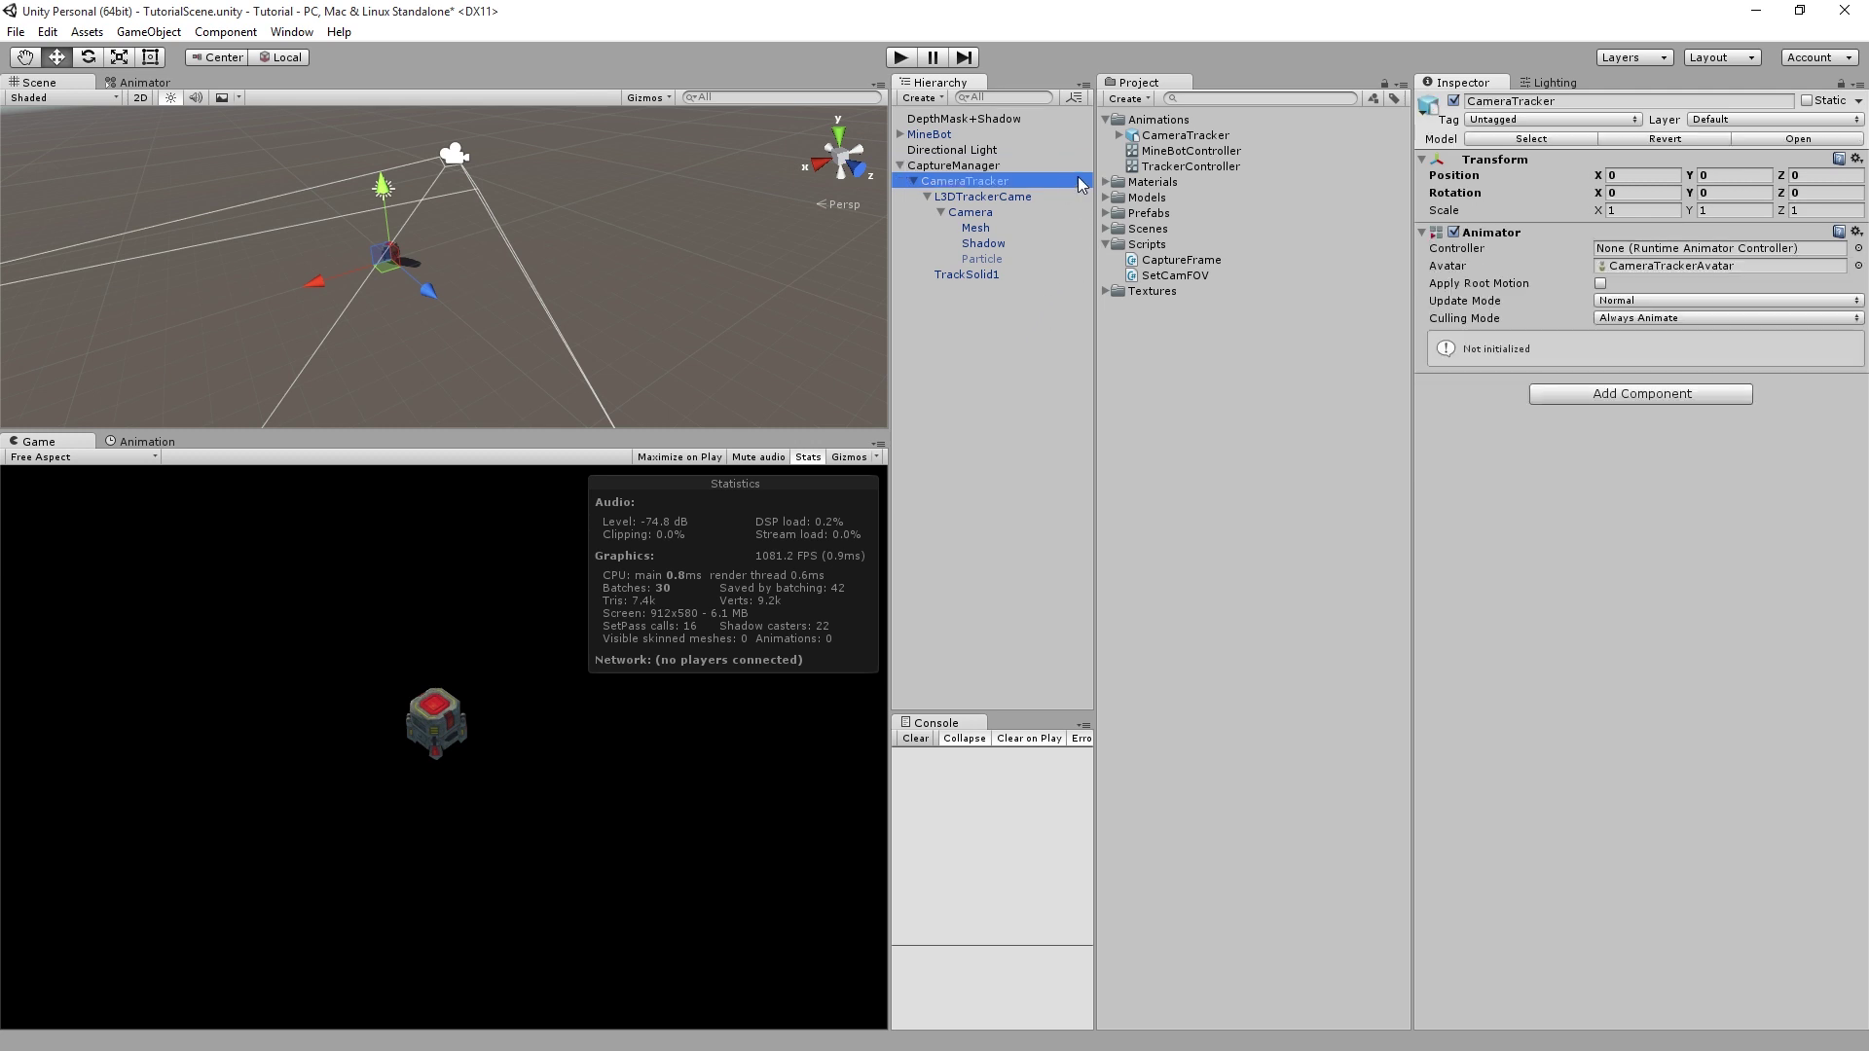
left_click(1134, 171)
left_click_drag(1134, 173, 1607, 251)
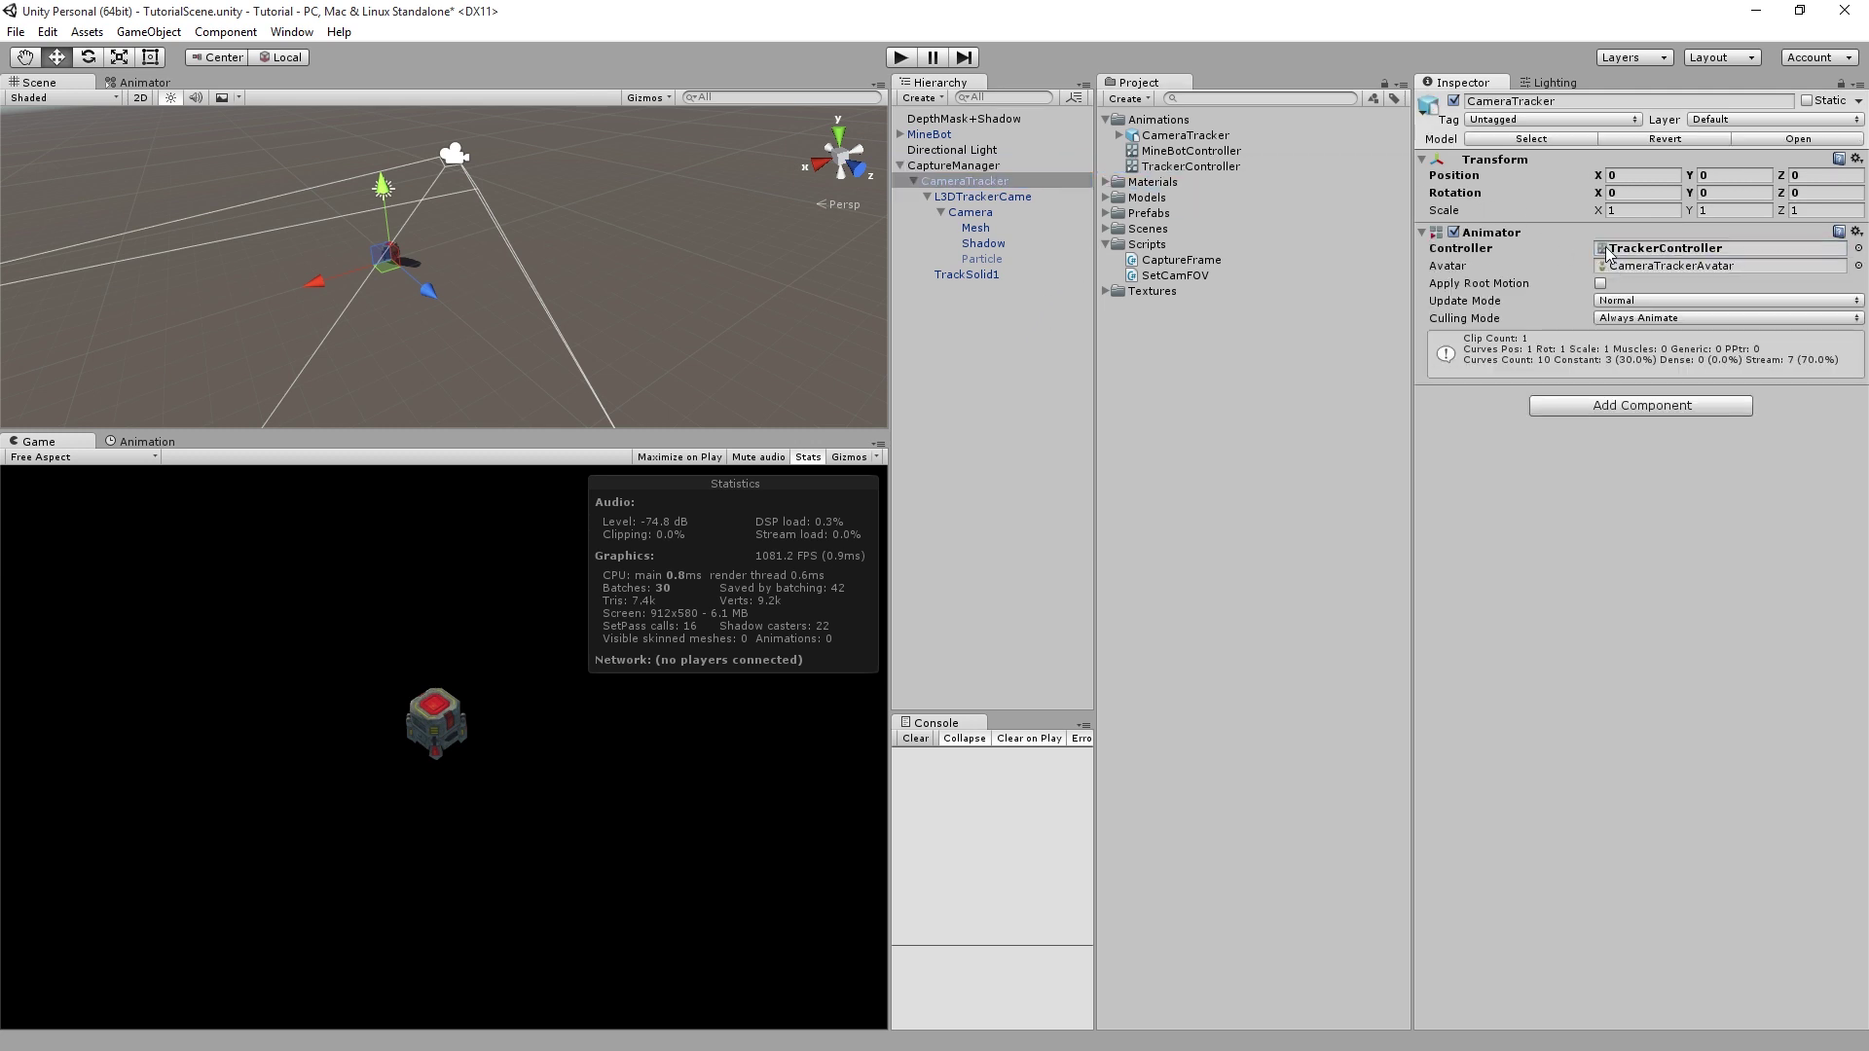
- Review TrackerController's Take 001 state and the Take 001 clip inside the CameraTracker asset
double_click(1228, 167)
left_click(689, 332)
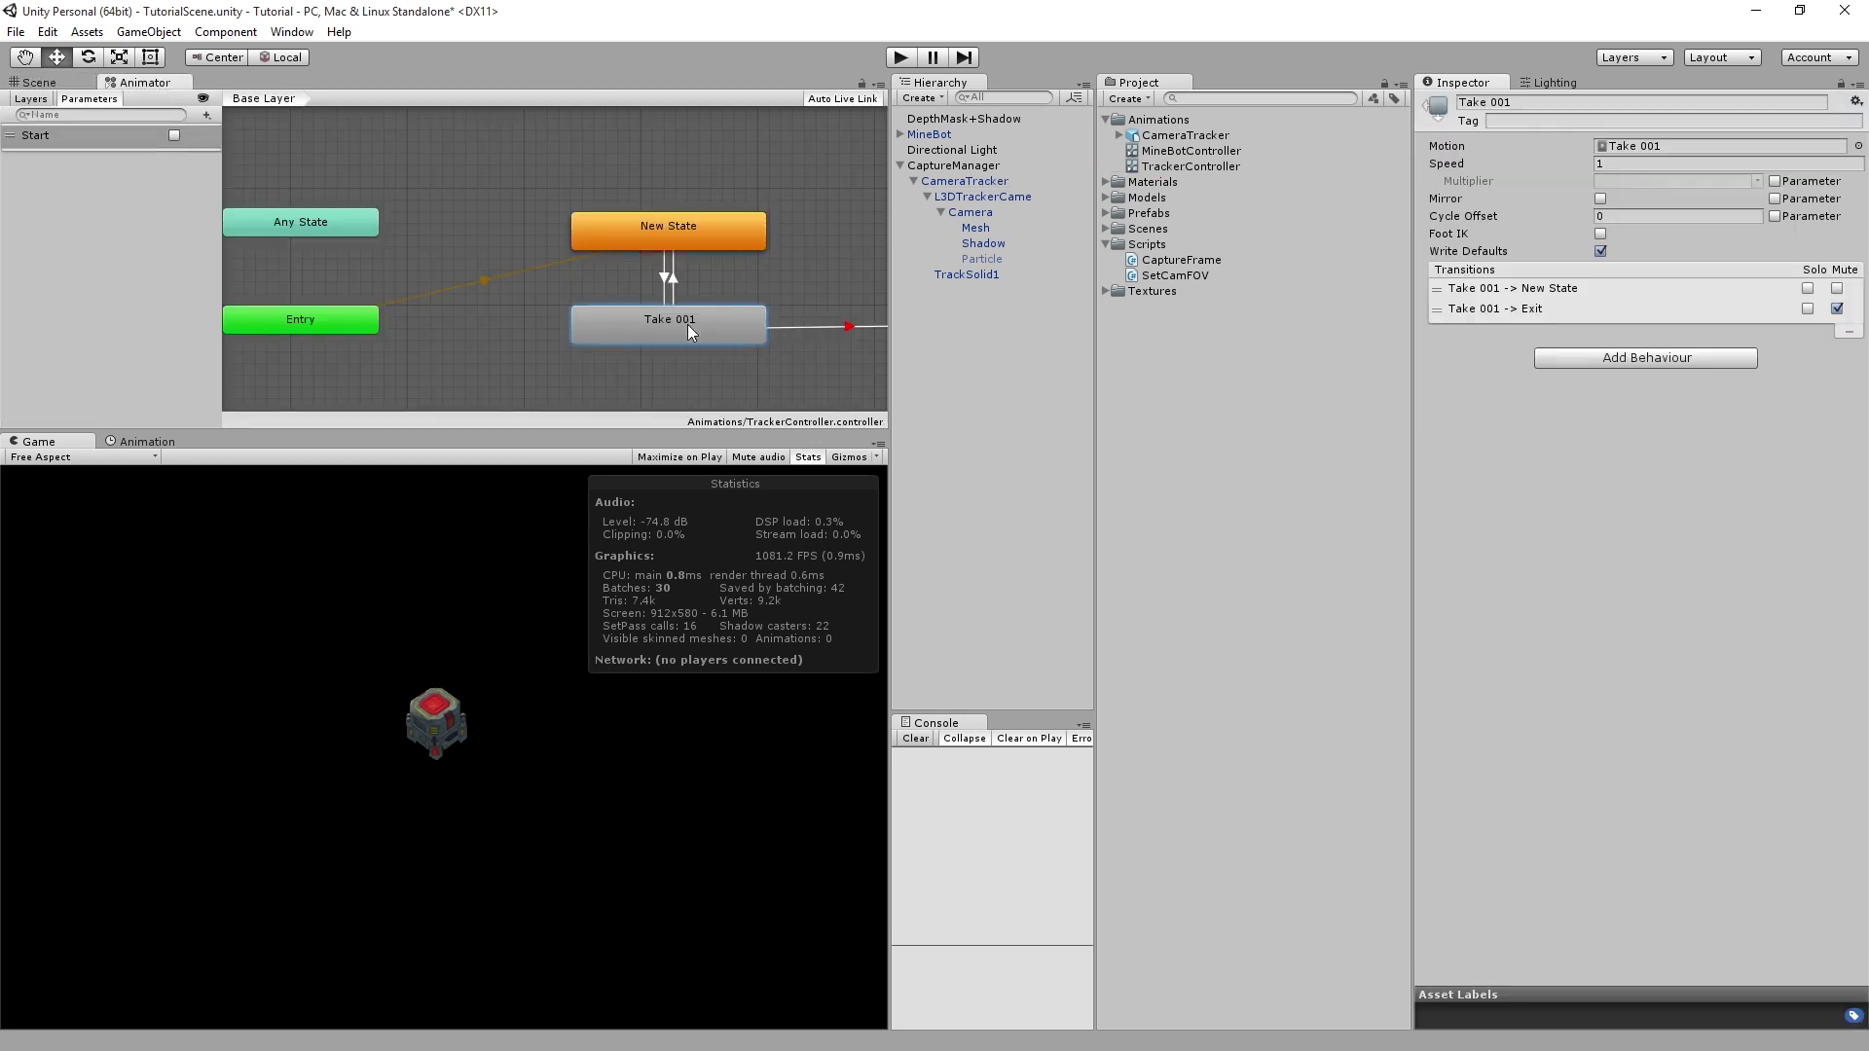
left_click(1118, 136)
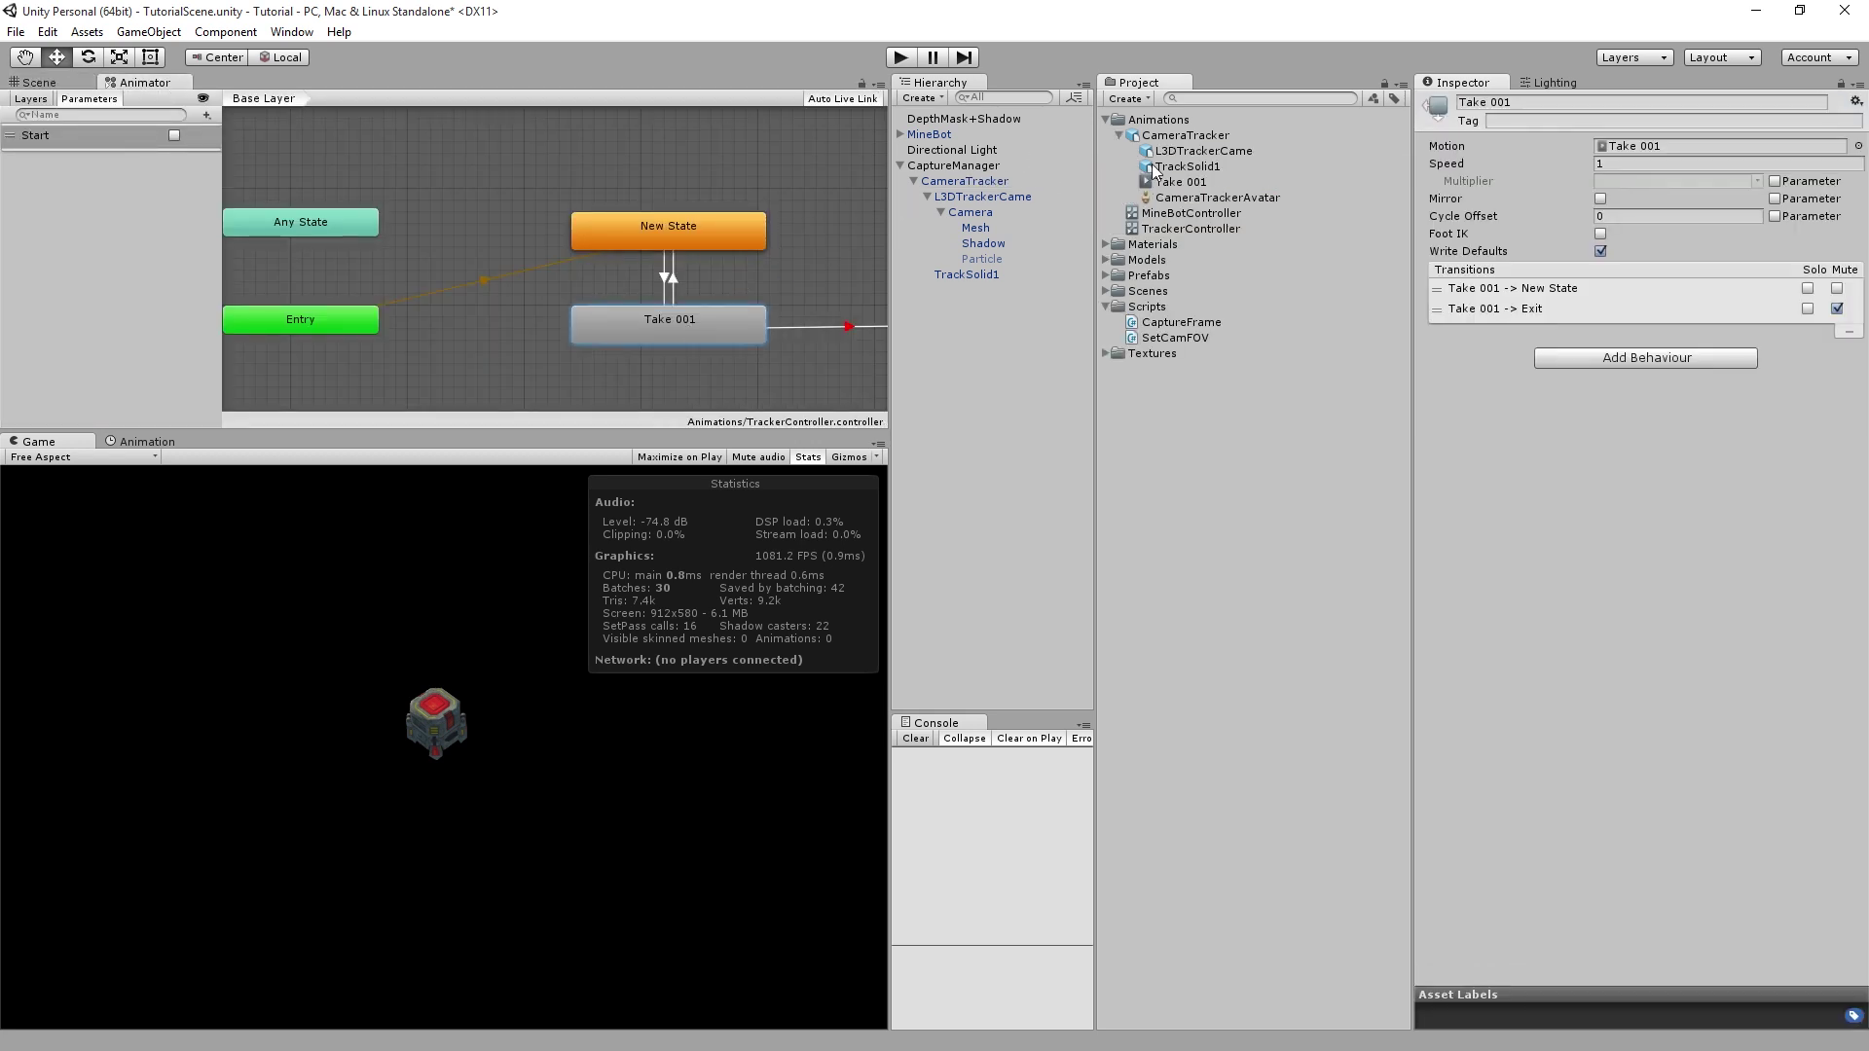
left_click_drag(1168, 182, 1639, 146)
- Run the scene in play mode and start capturing frames with the space key
left_click(56, 84)
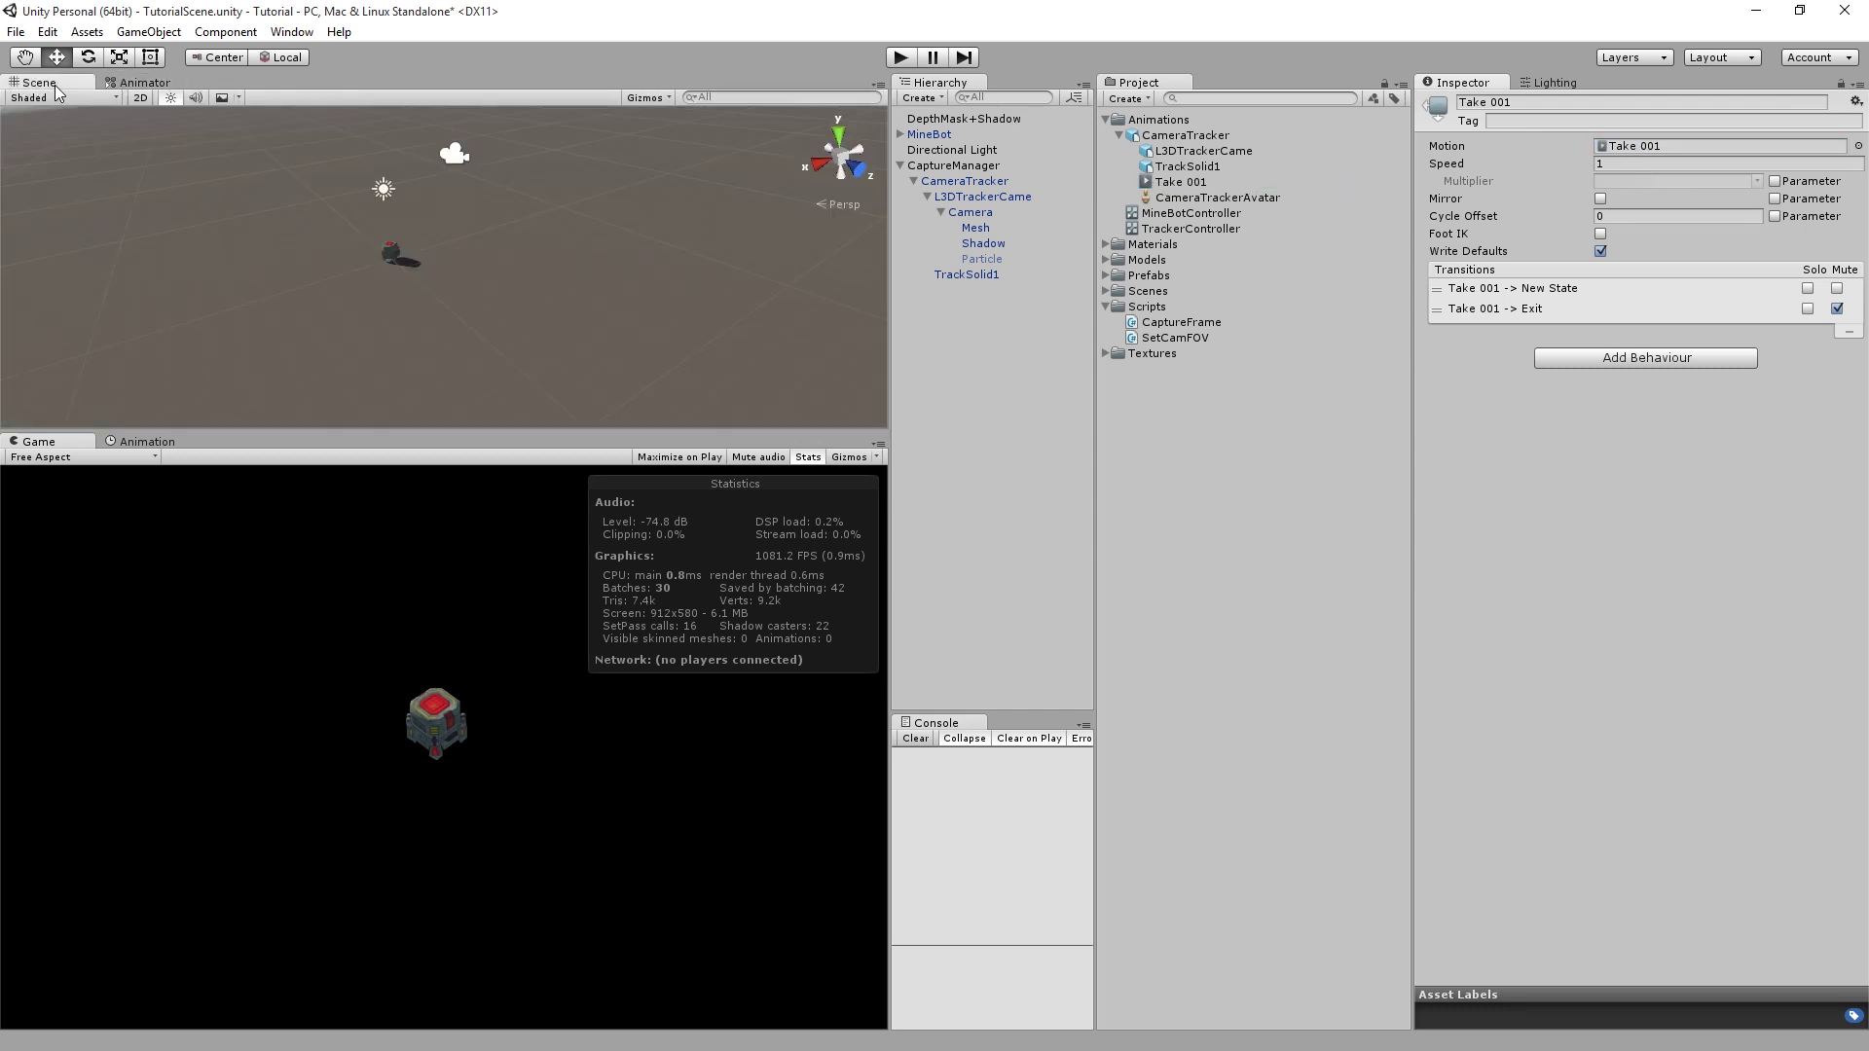
left_click(899, 60)
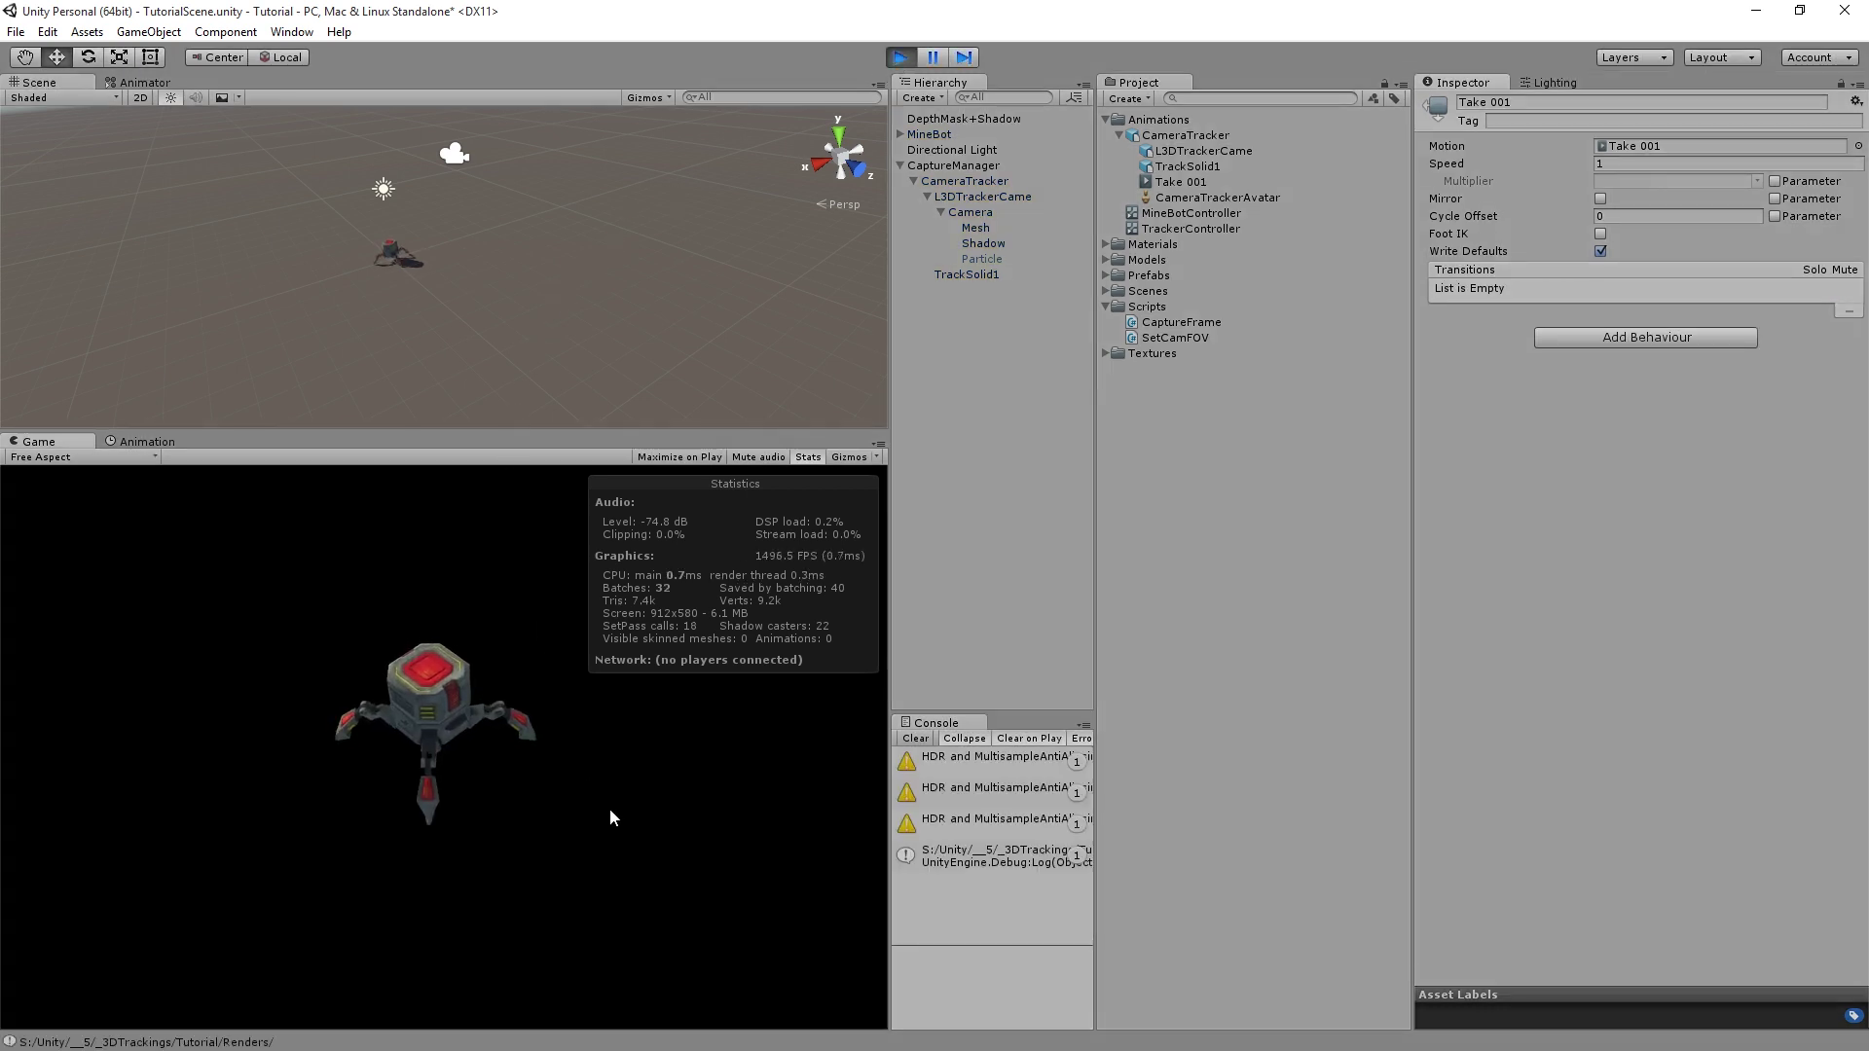
key("space")
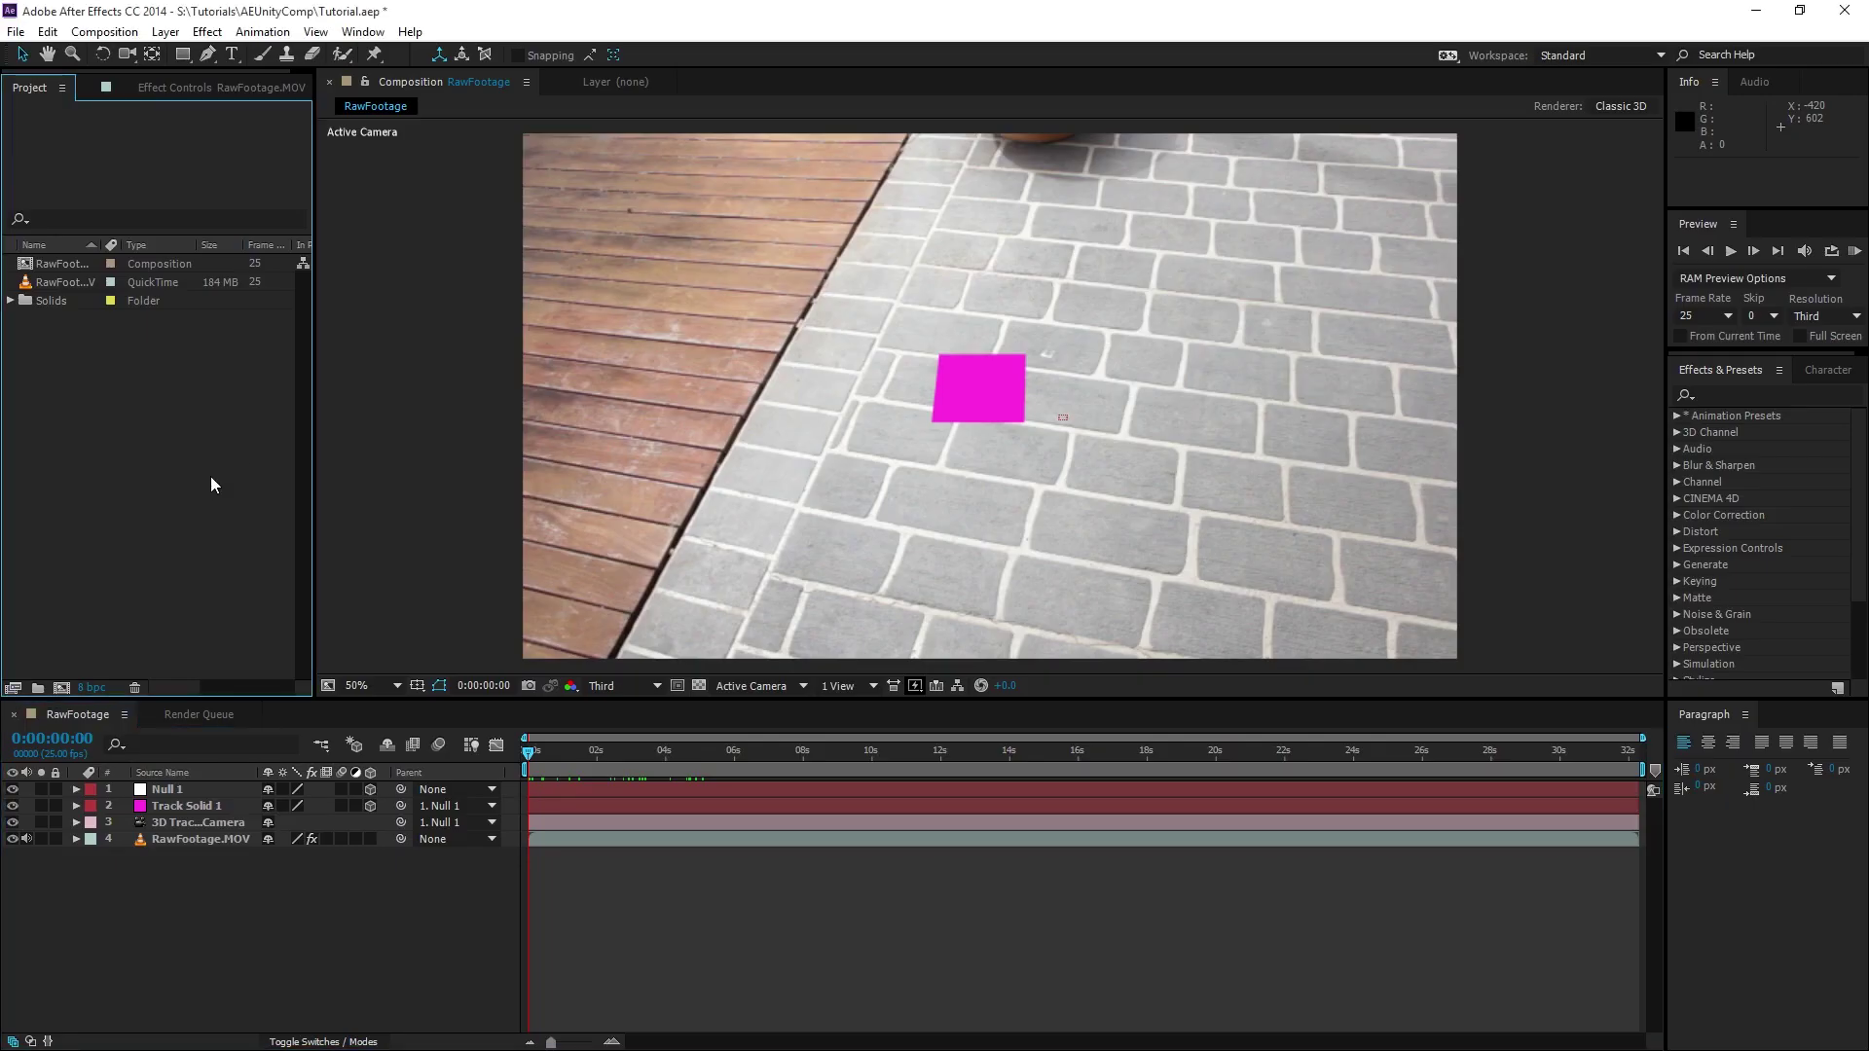
- Import mesh_0.png from the Renders folder as a PNG sequence
right_click(132, 400)
mouse_move(343, 498)
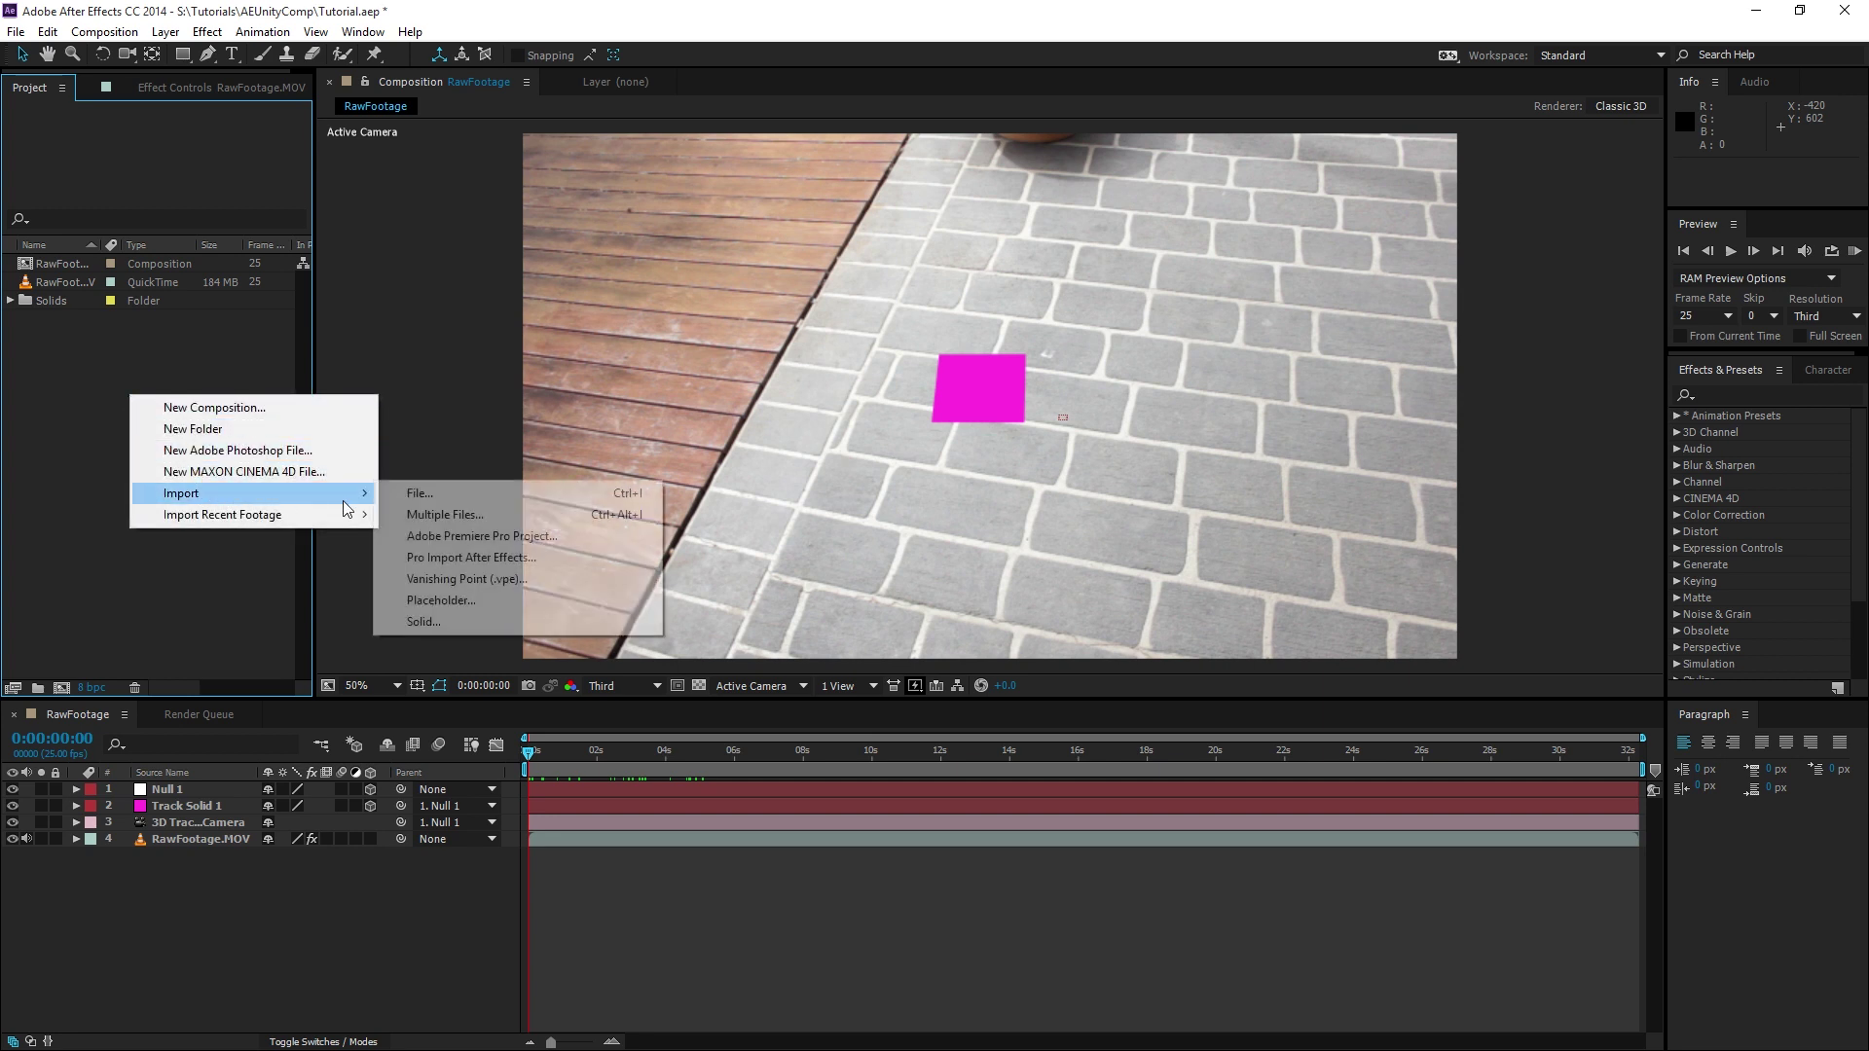
left_click(430, 499)
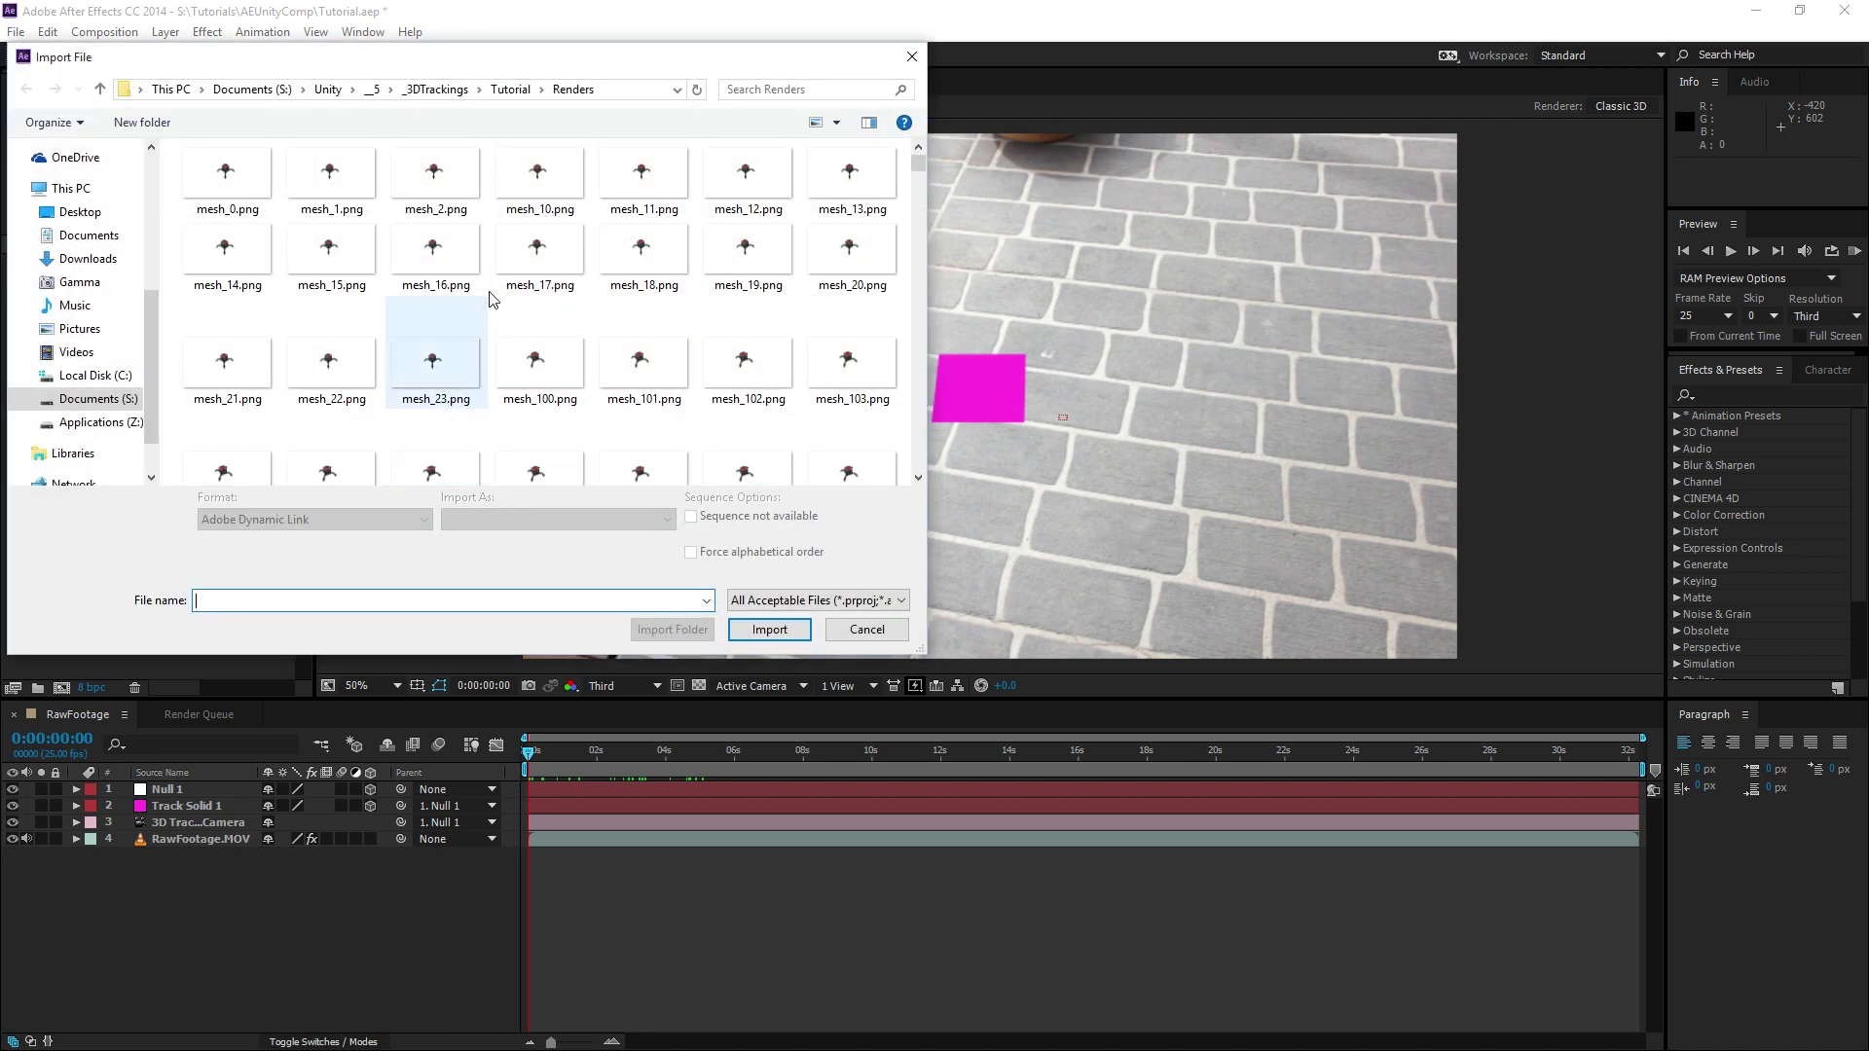
left_click(500, 92)
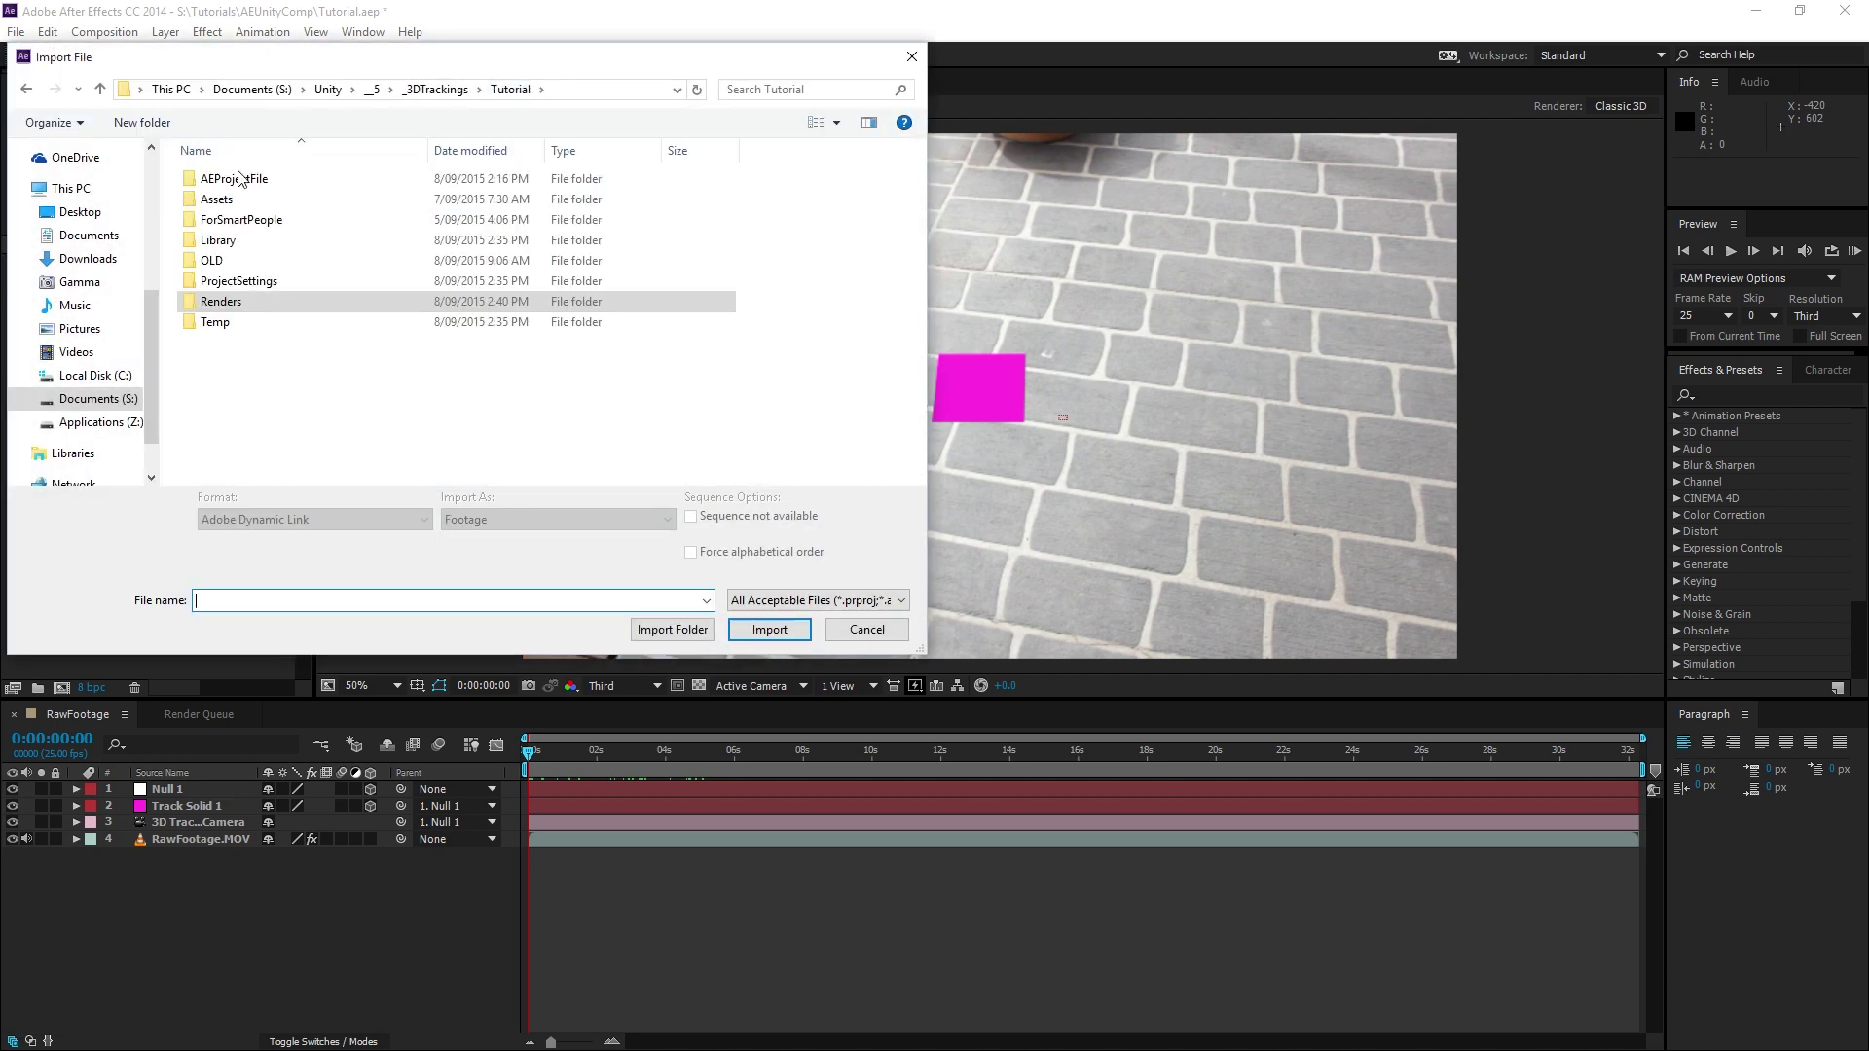
double_click(231, 304)
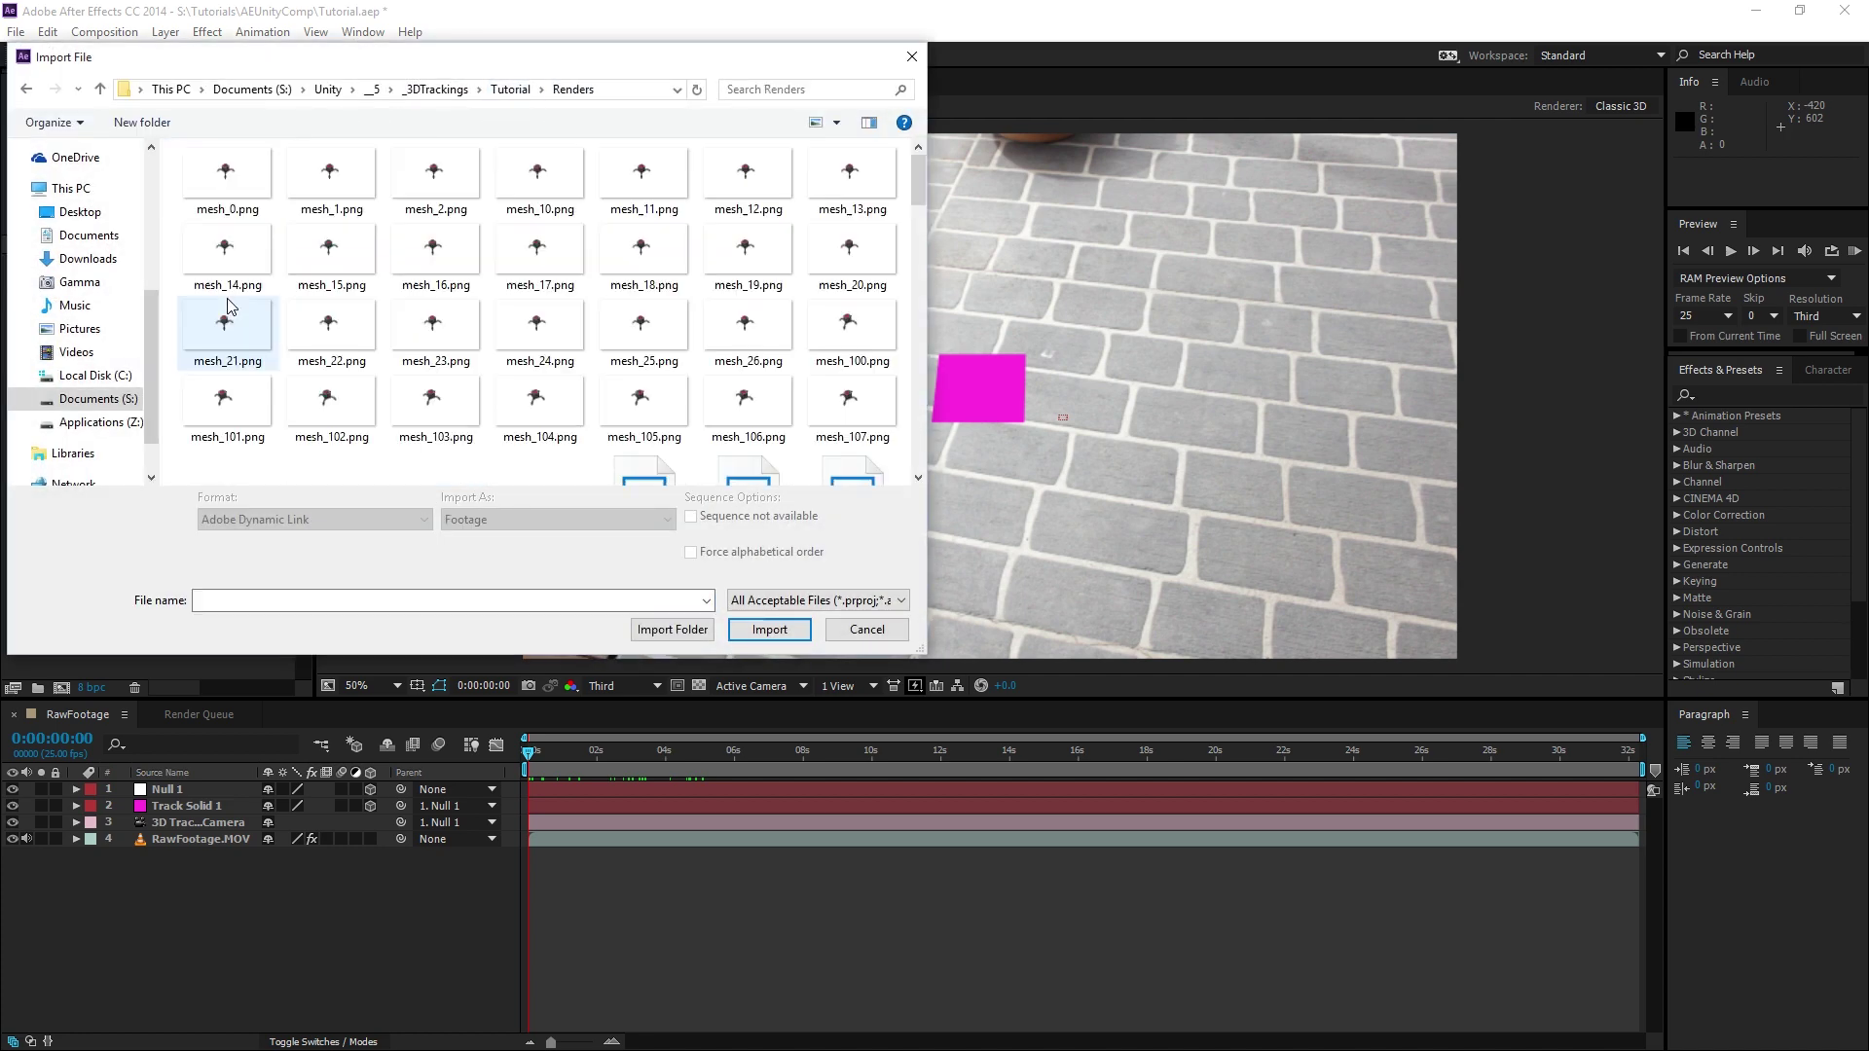
left_click(244, 194)
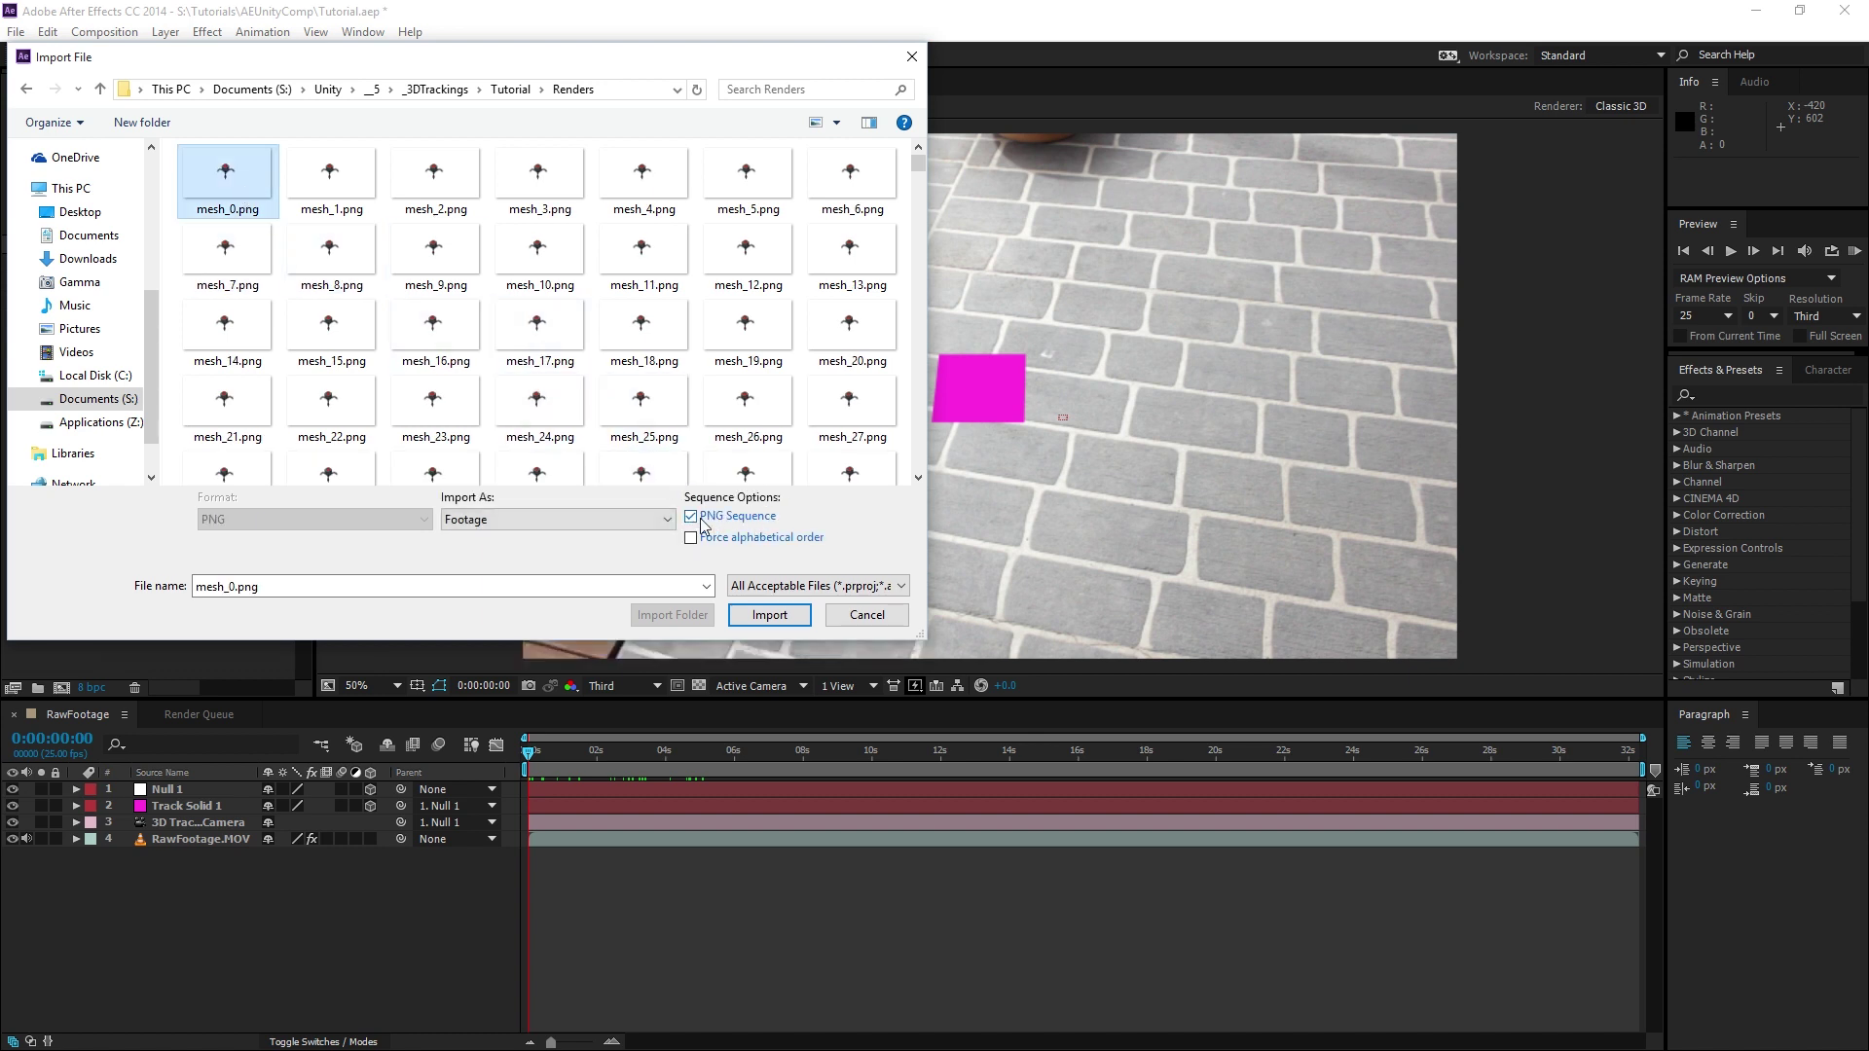
left_click(767, 616)
- Import shadow_0.png from the Renders folder as a PNG sequence
right_click(174, 474)
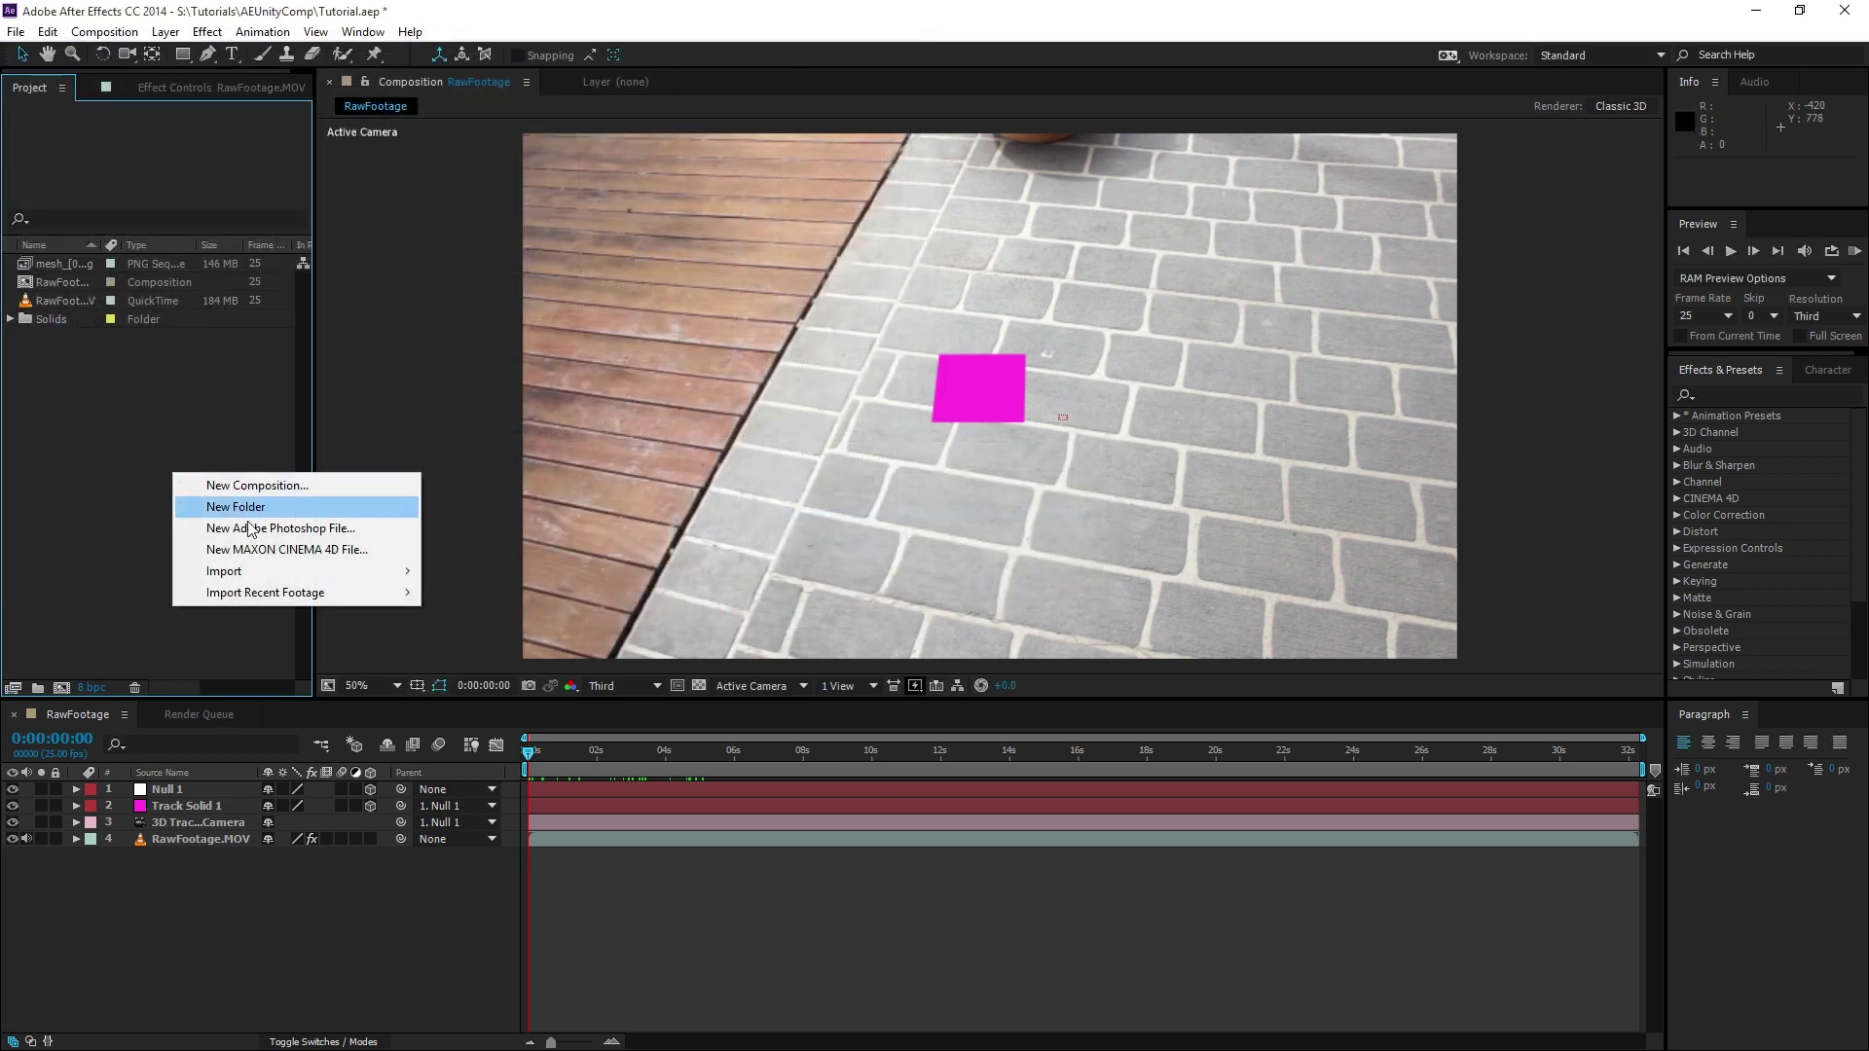
mouse_move(277, 573)
left_click(449, 572)
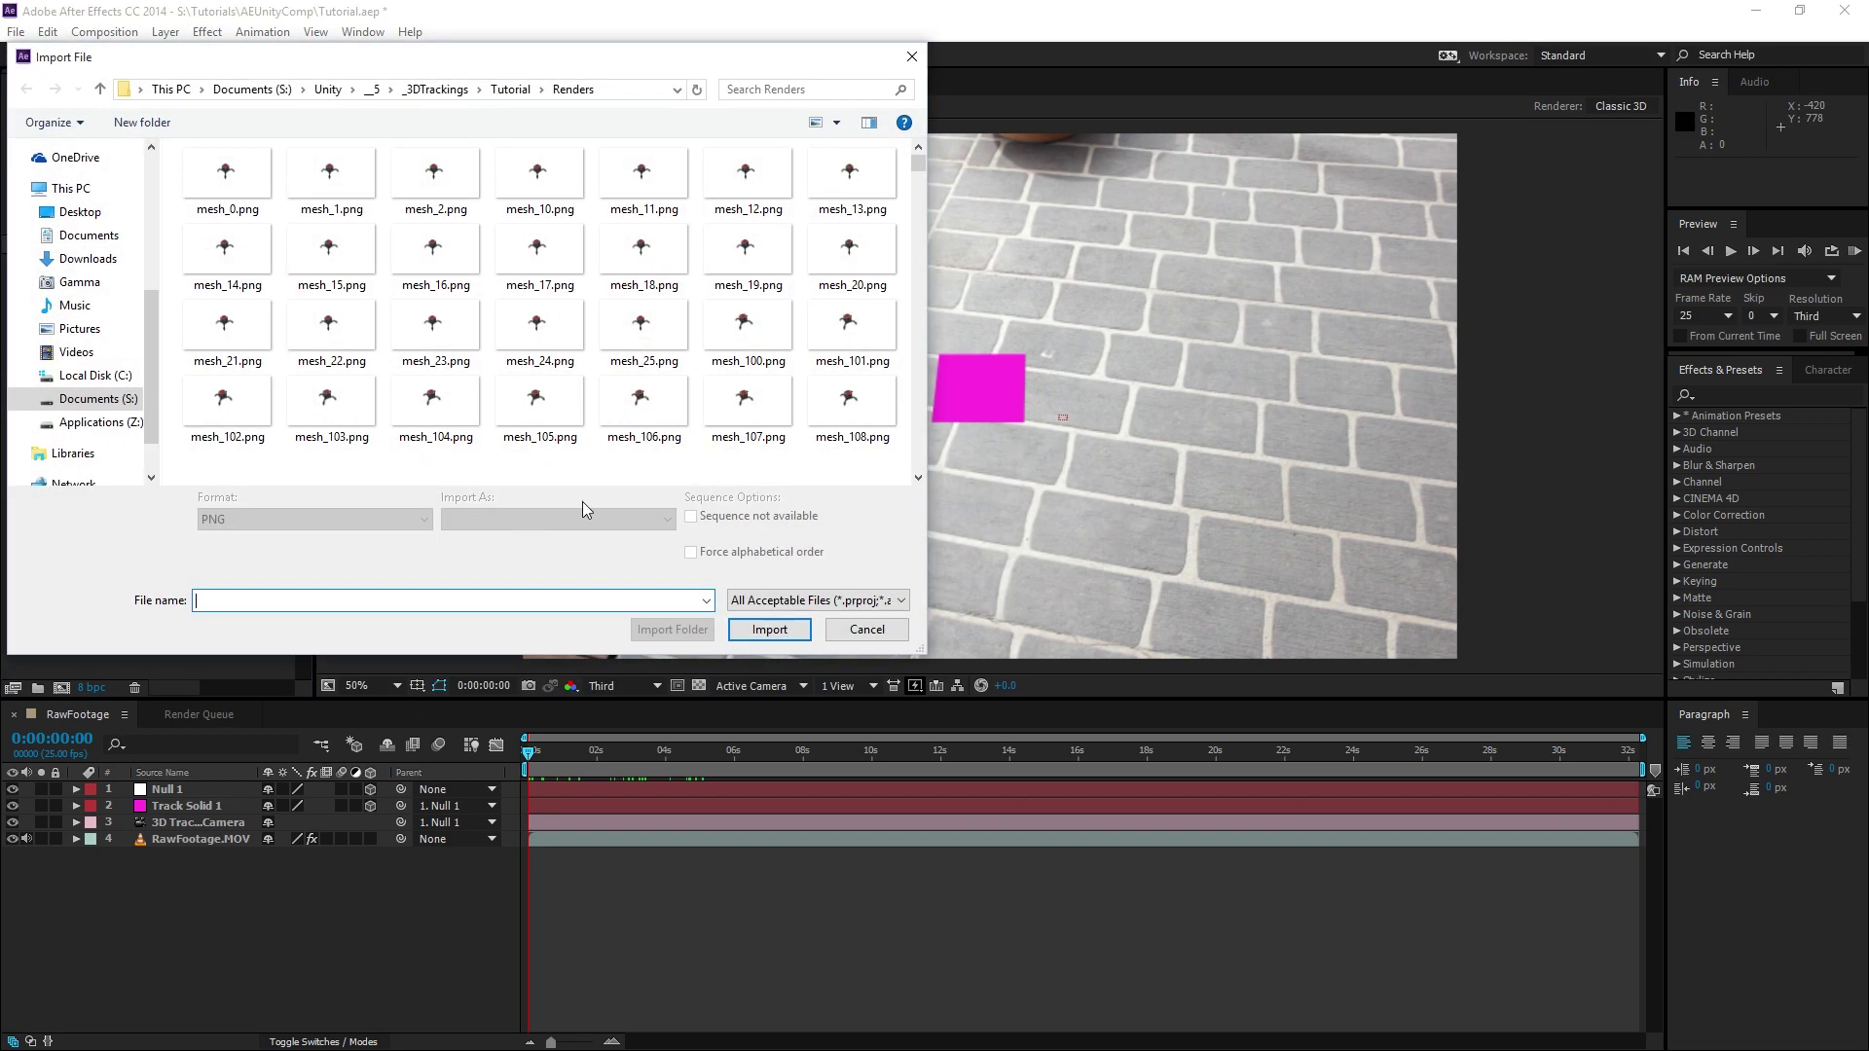
left_click_drag(917, 163, 710, 317)
left_click(531, 451)
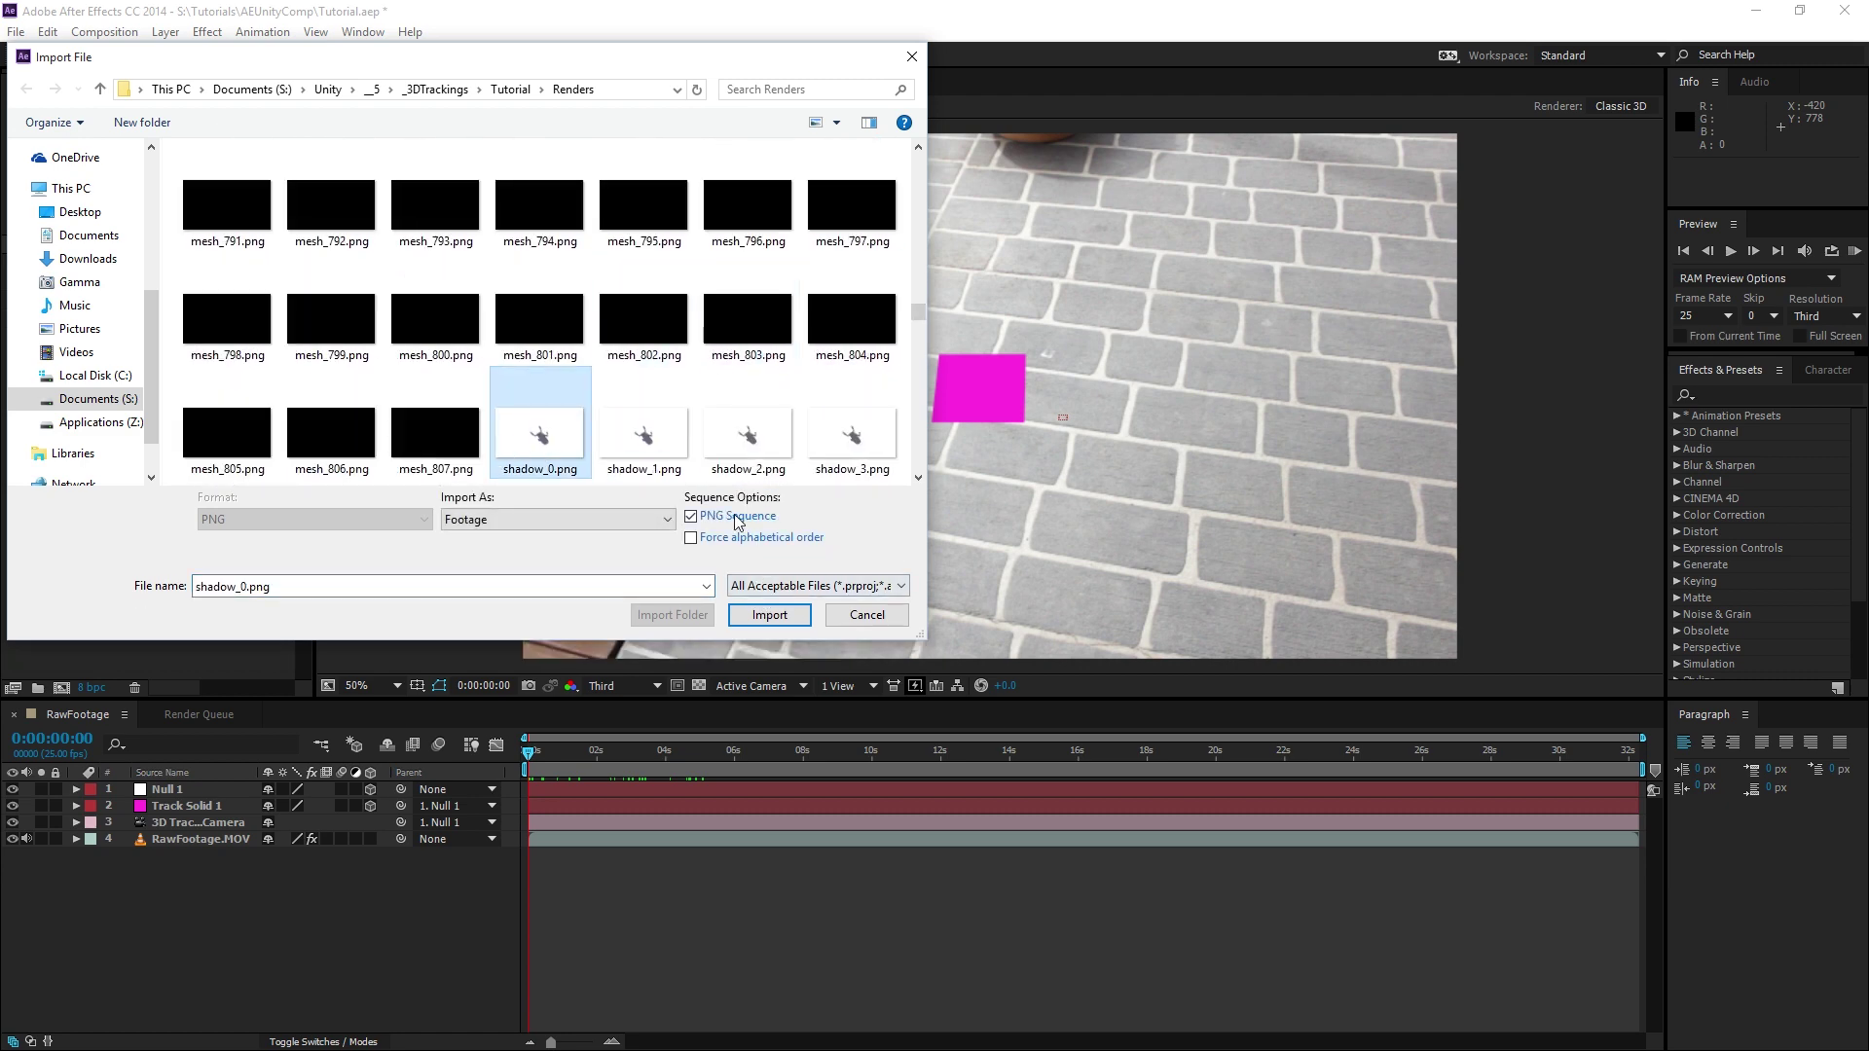
left_click(769, 614)
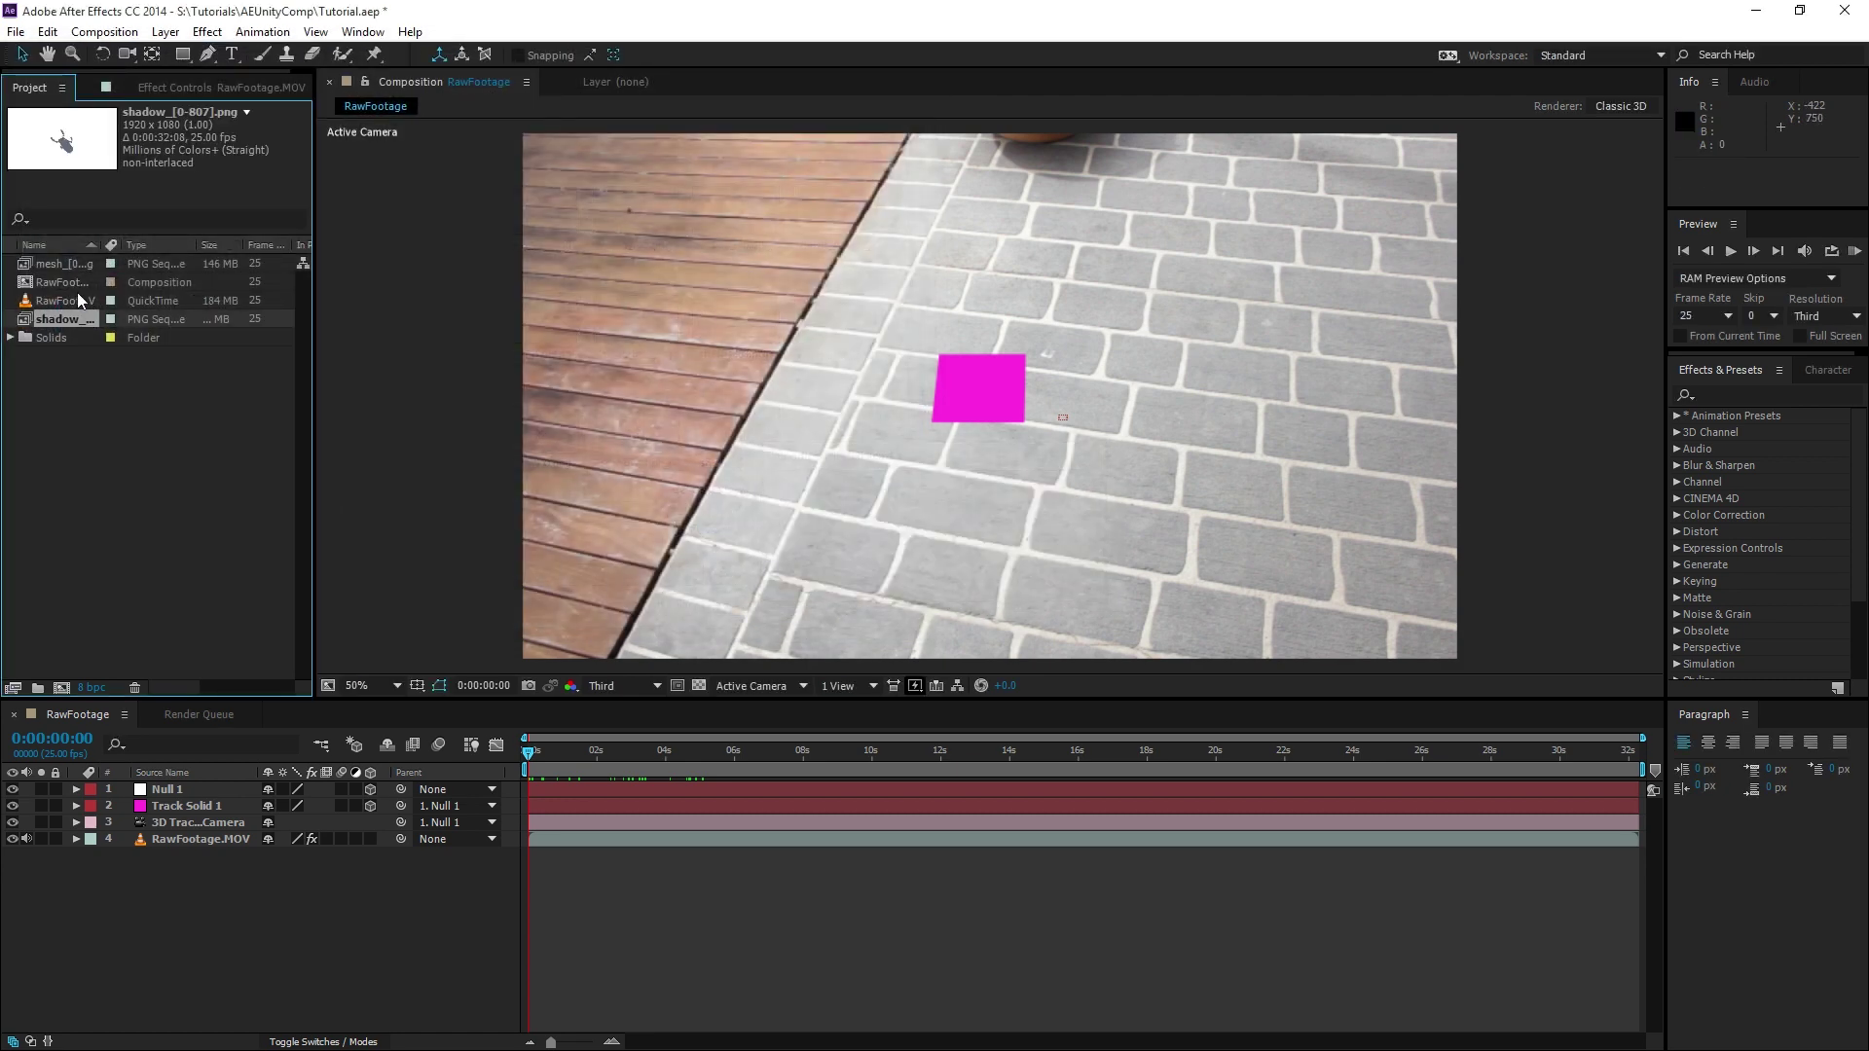
- Interpret the mesh_[0-807].png footage at 25 frames per second
right_click(72, 264)
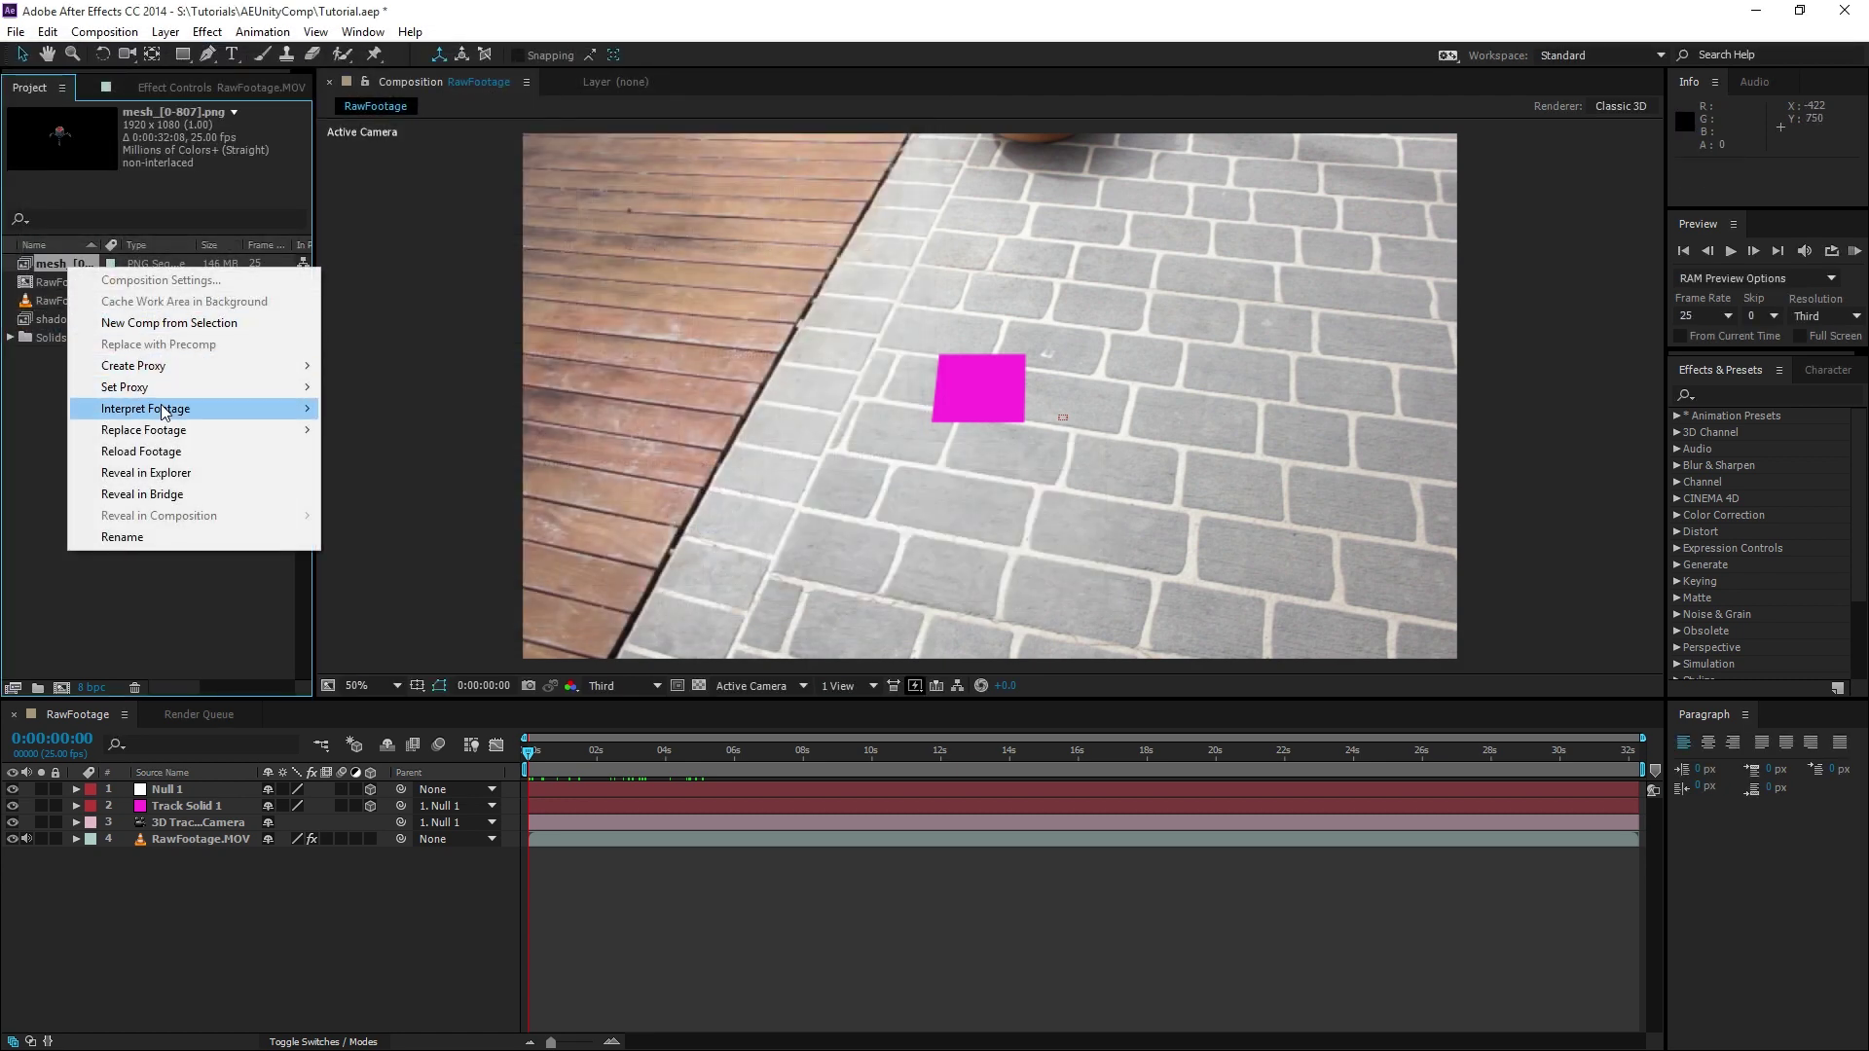
mouse_move(167, 409)
left_click(365, 409)
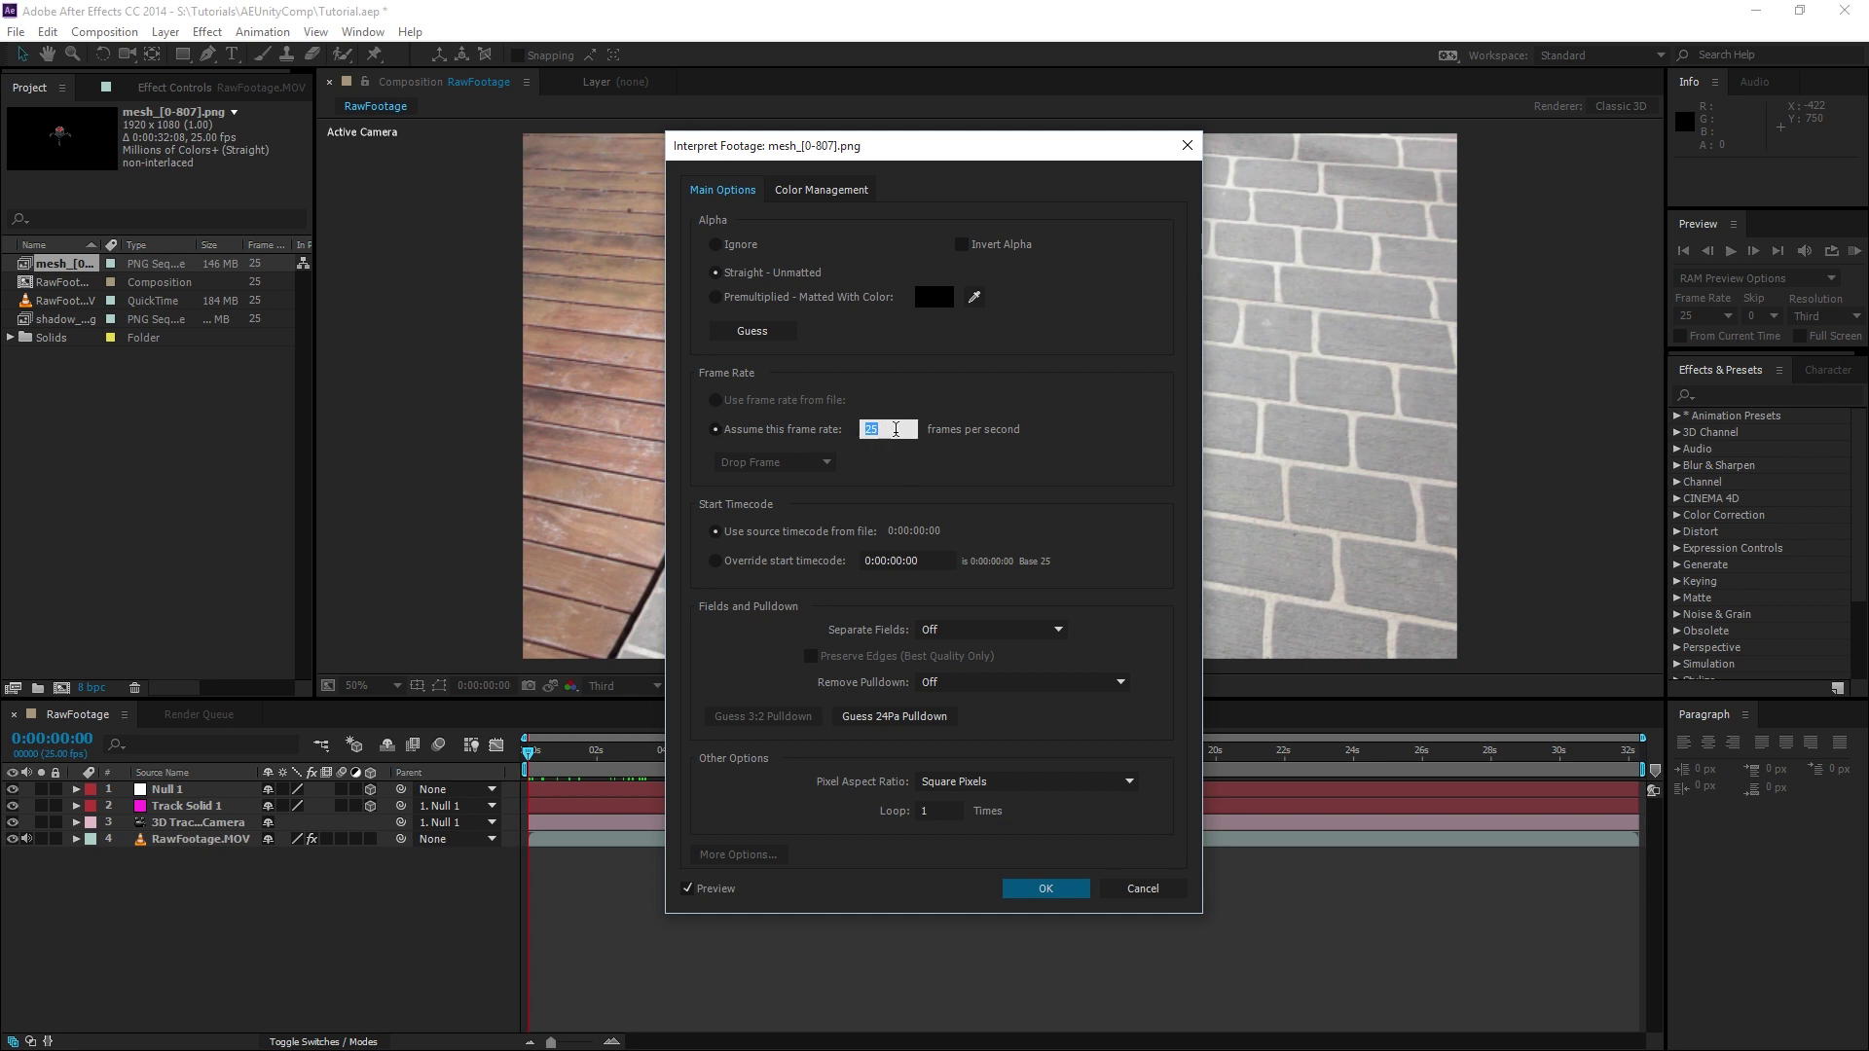
left_click(1049, 887)
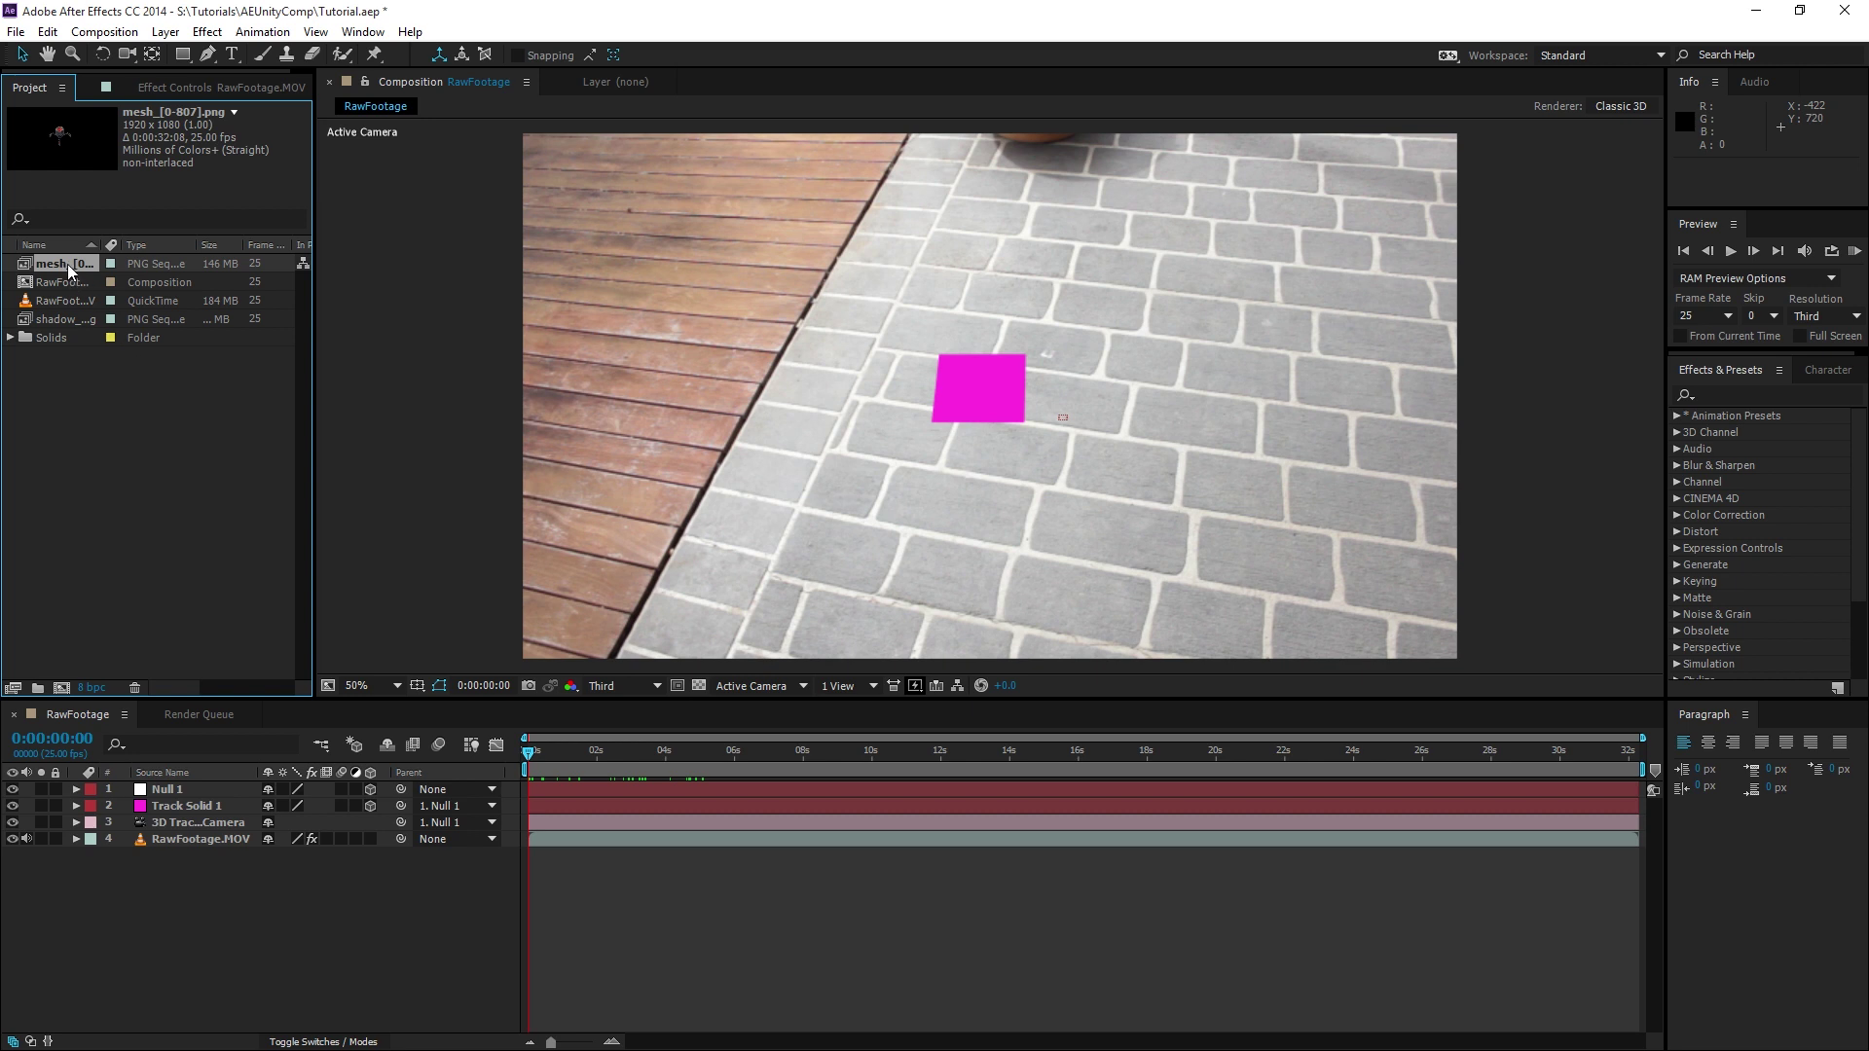
- Add mesh and shadow sequences to RawFootage and set the shadow layer's mode to Multiply
left_click(70, 319, "ctrl")
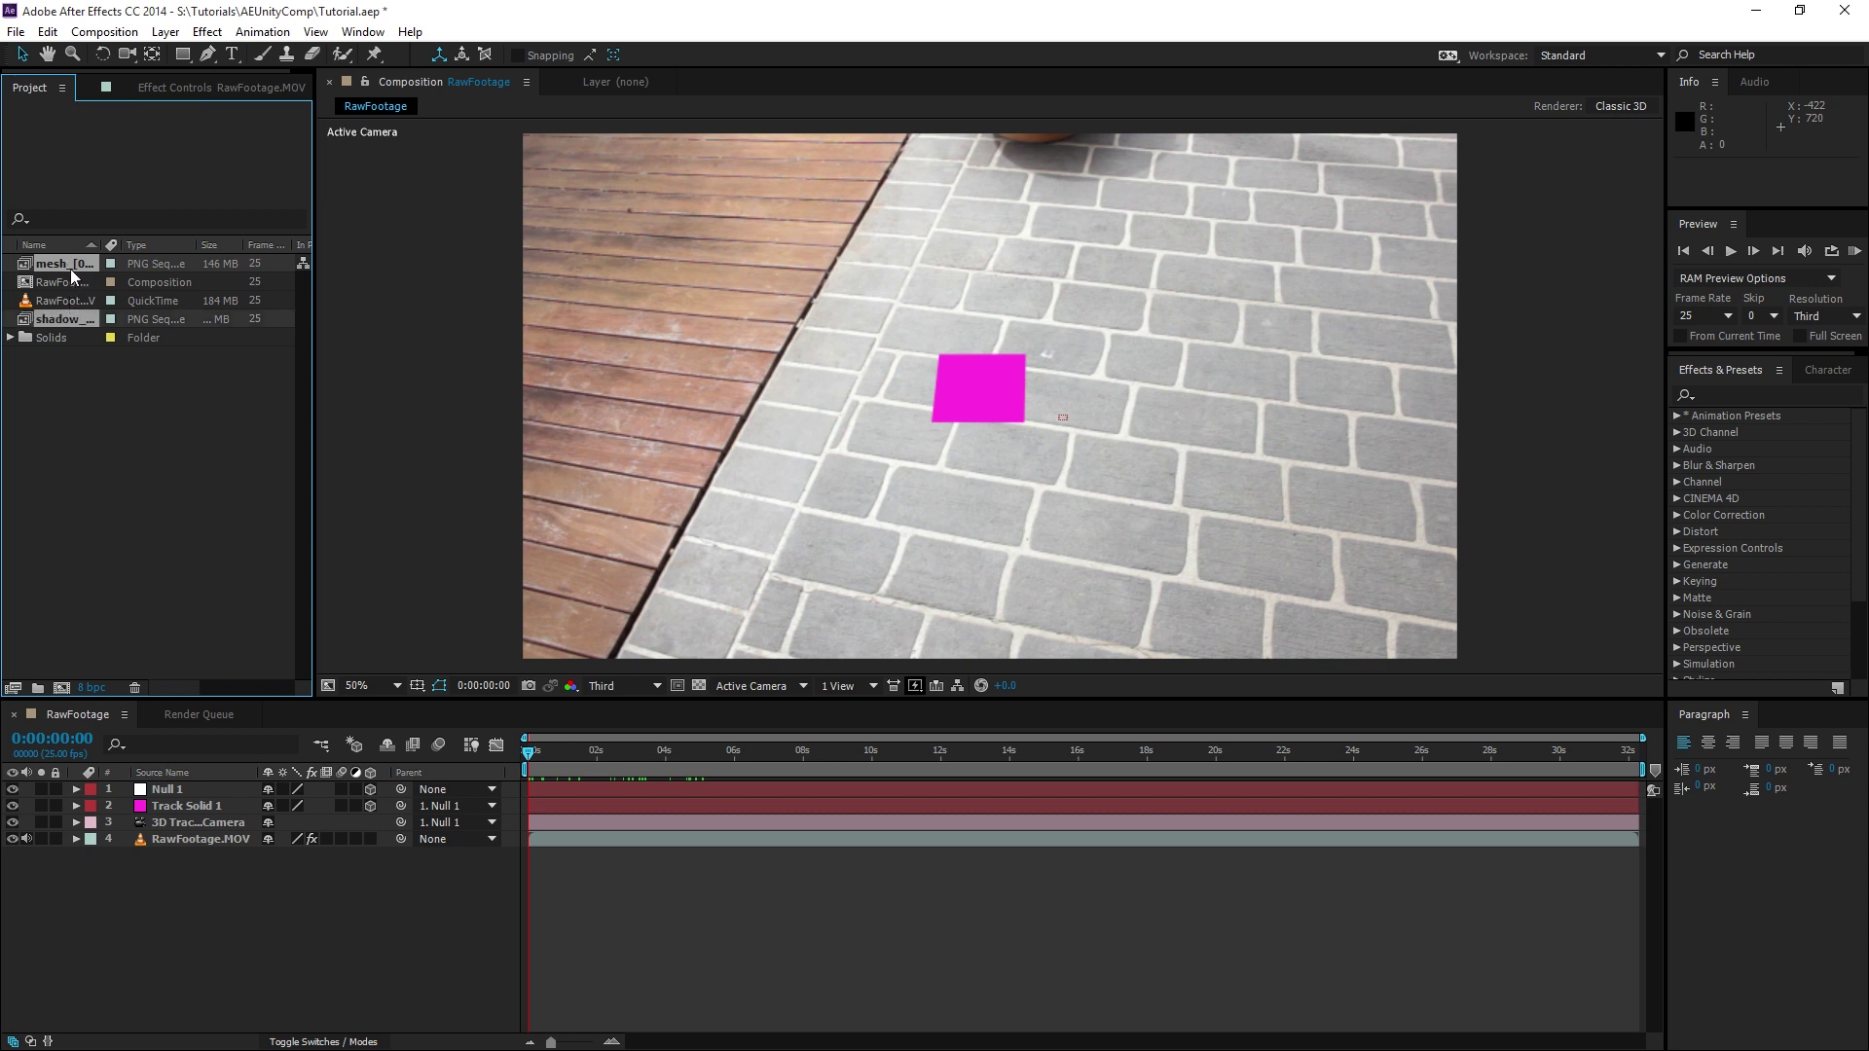
left_click_drag(74, 274, 210, 790)
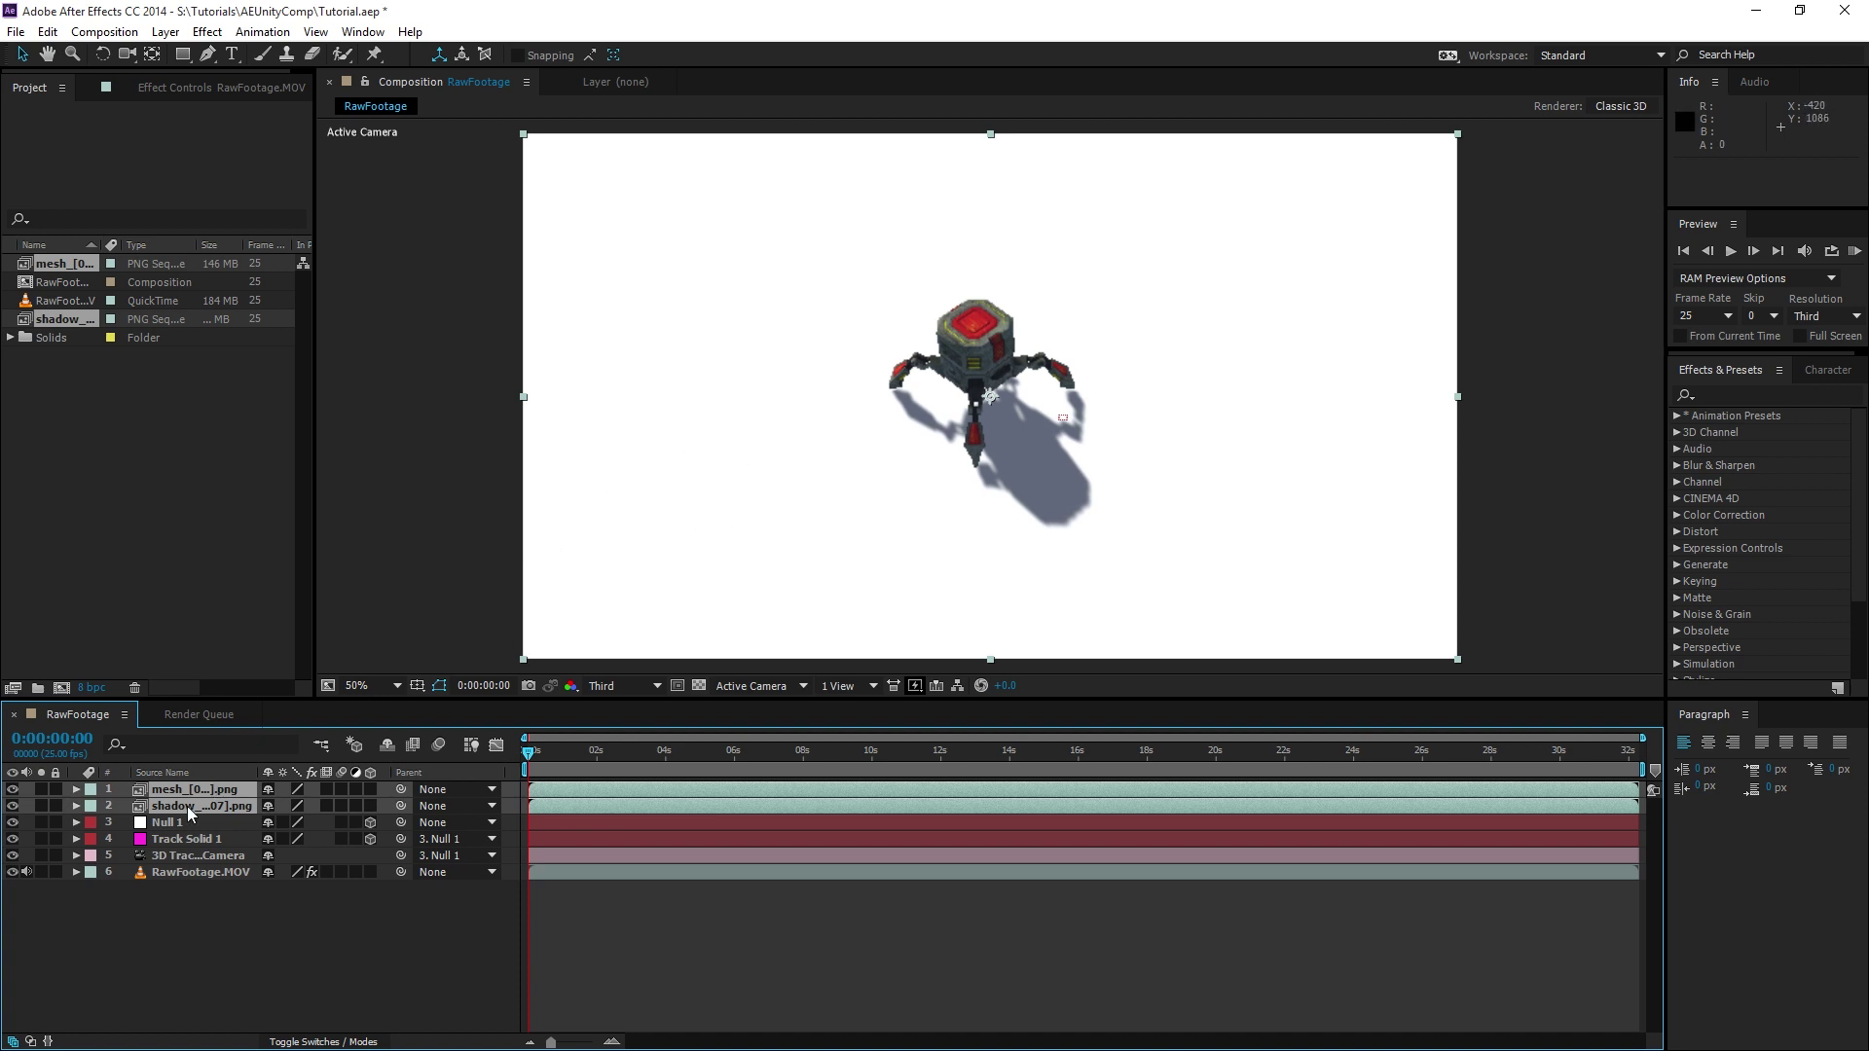
left_click(201, 872)
left_click(225, 804)
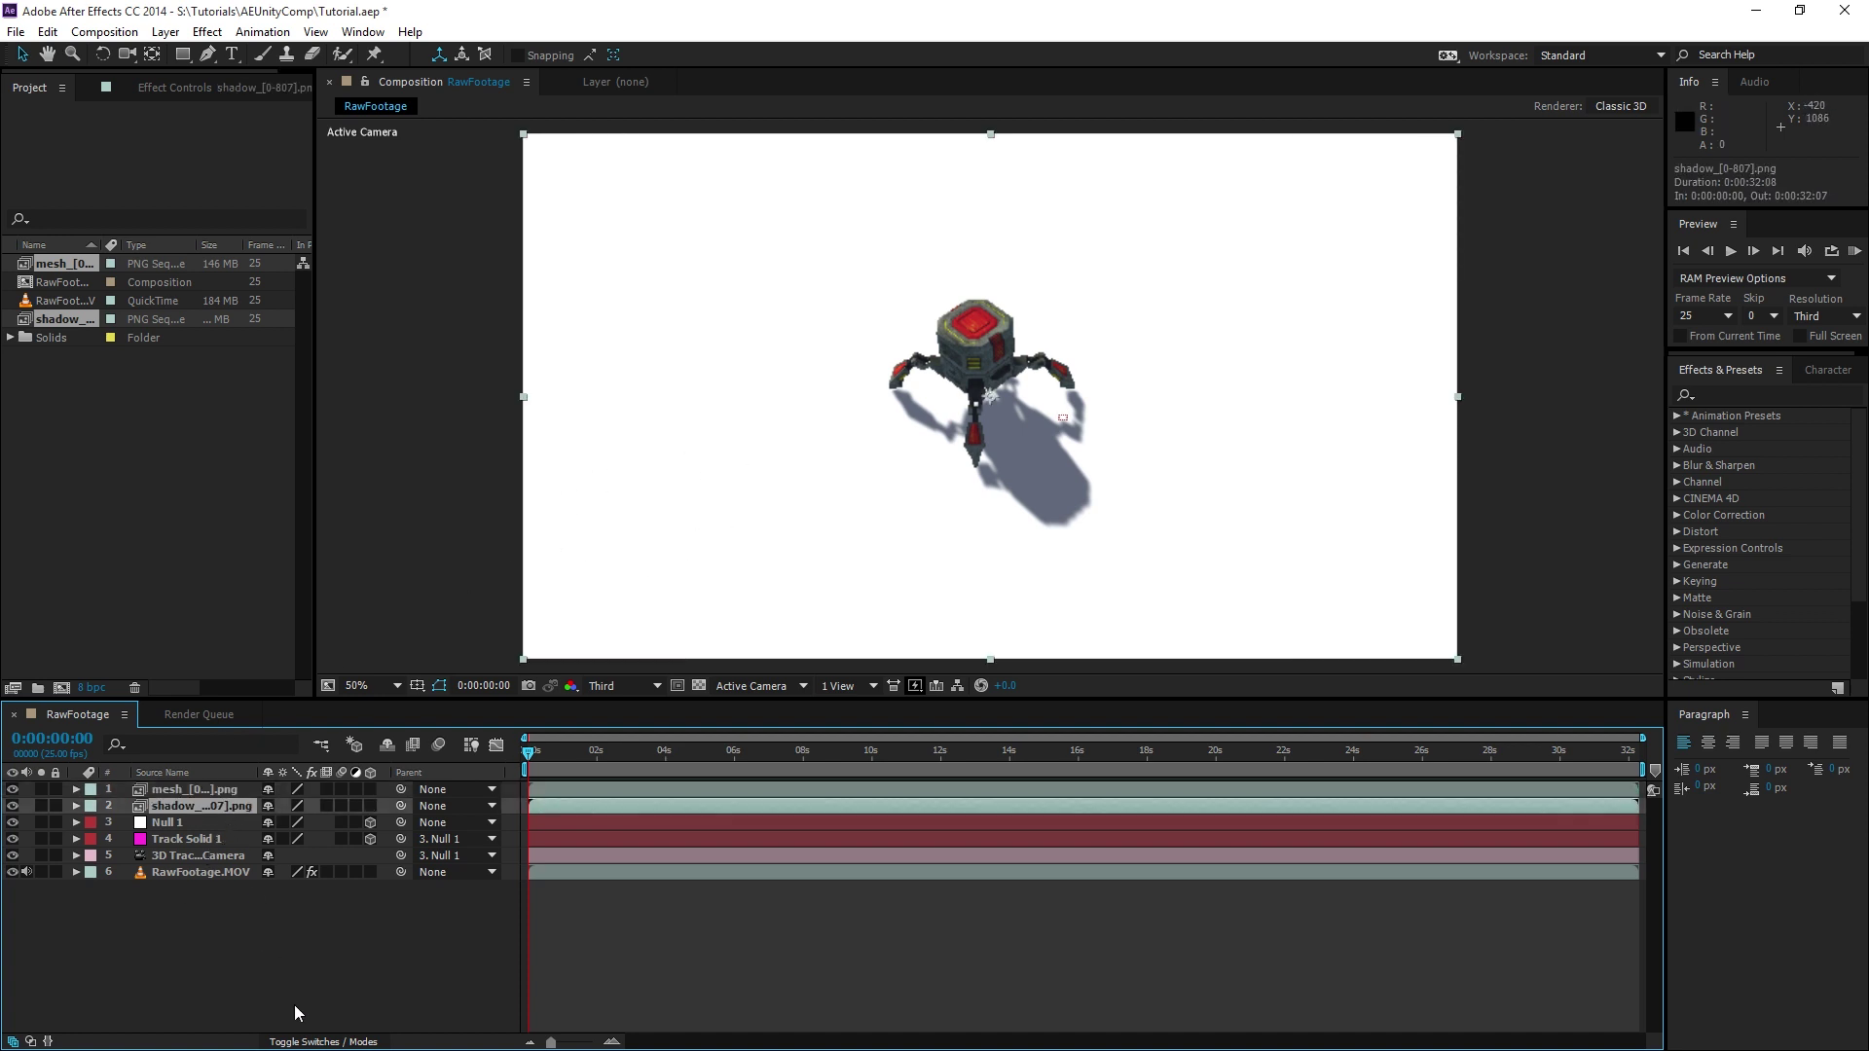
left_click(303, 1041)
left_click(318, 807)
left_click(412, 292)
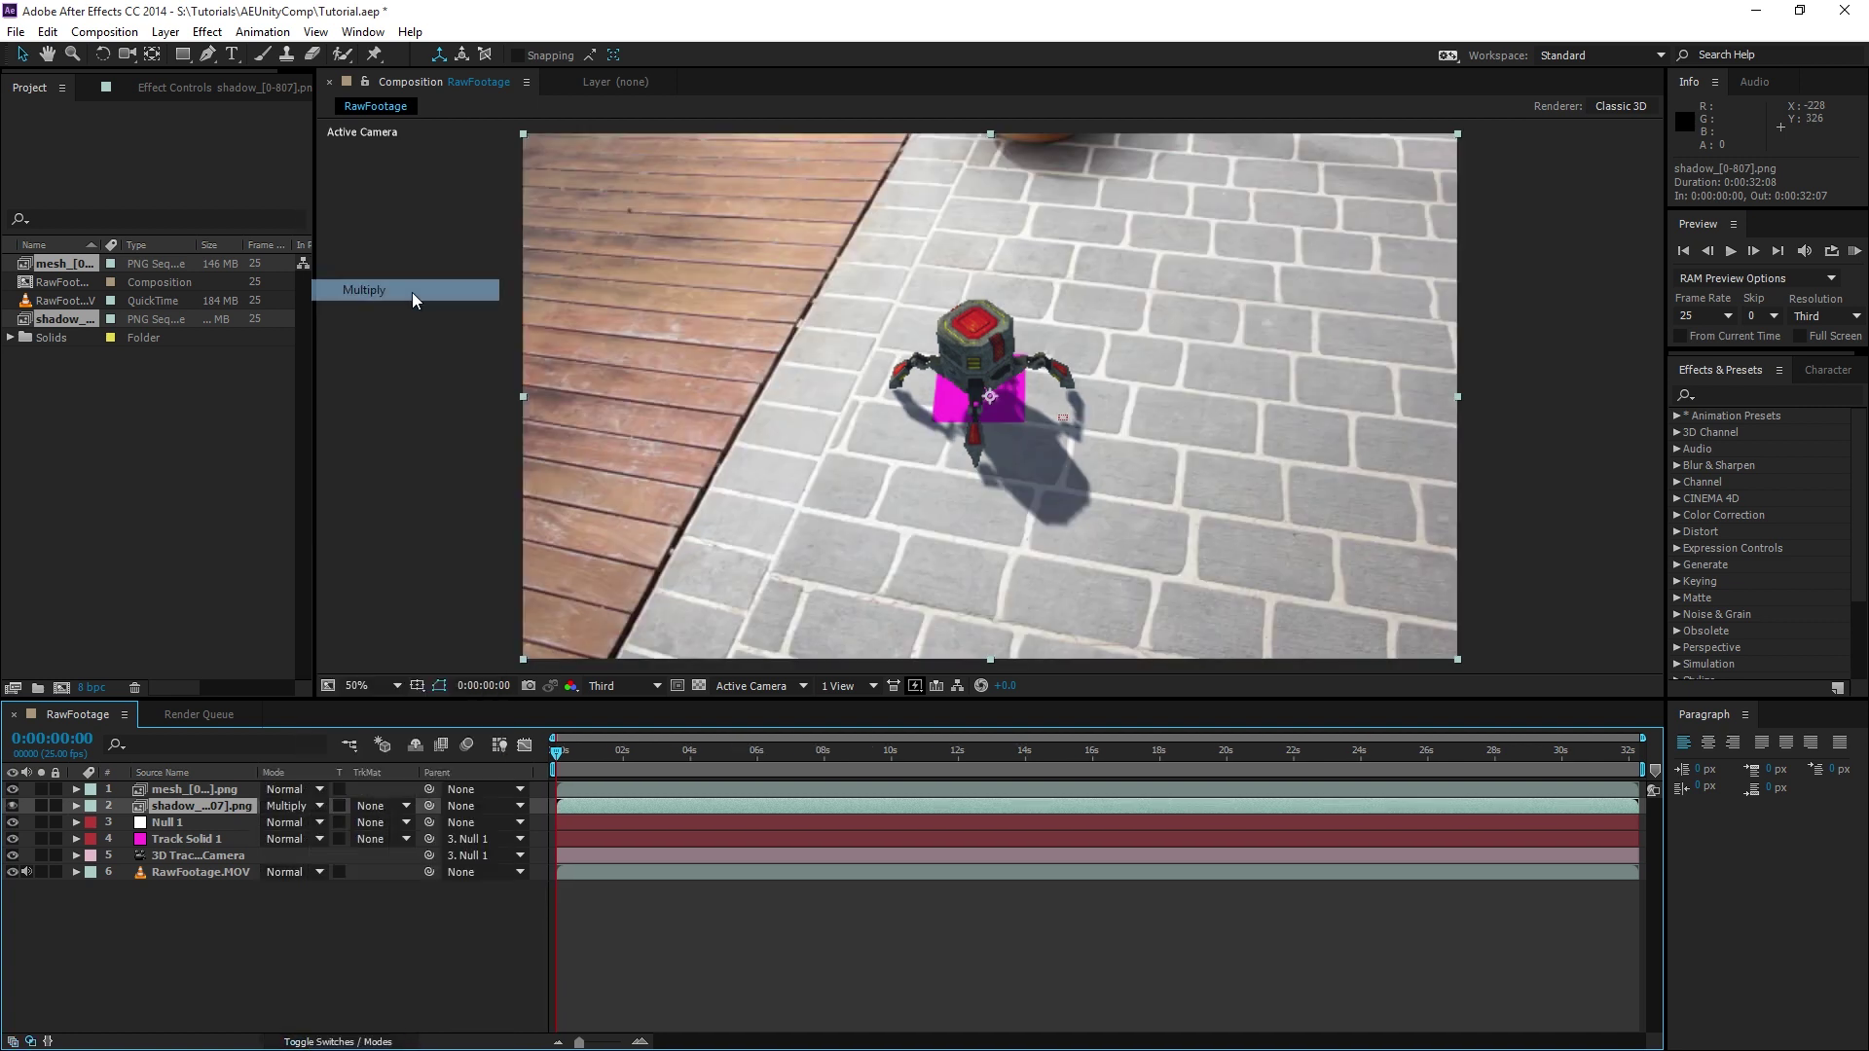